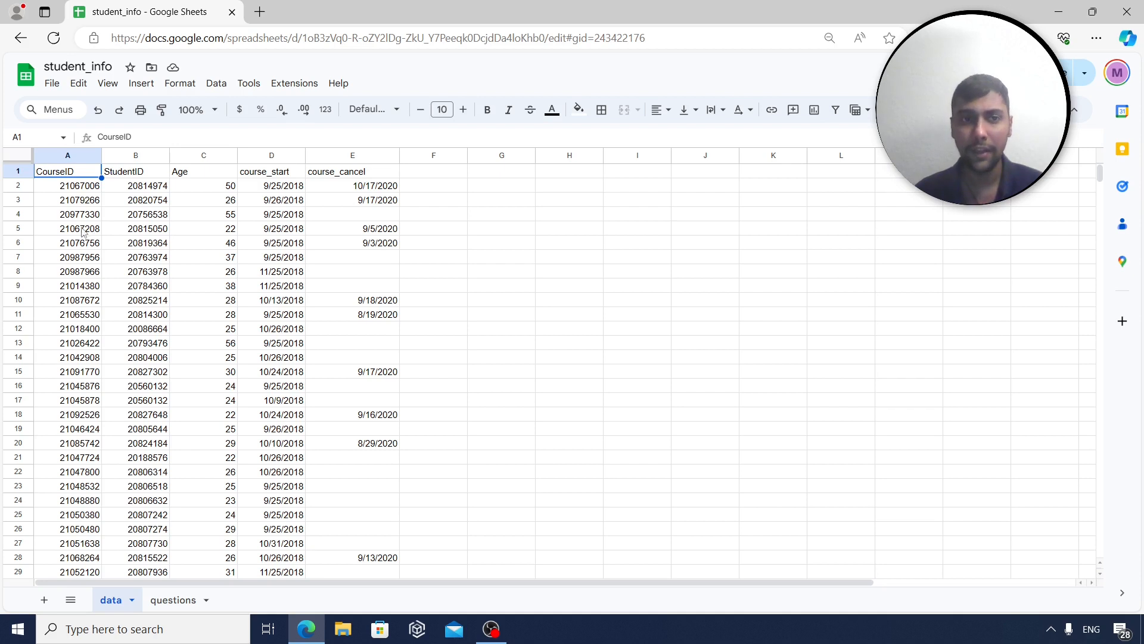
Examine the StudentID, Age, course_start and course_cancel column headers on the data sheet
click(145, 172)
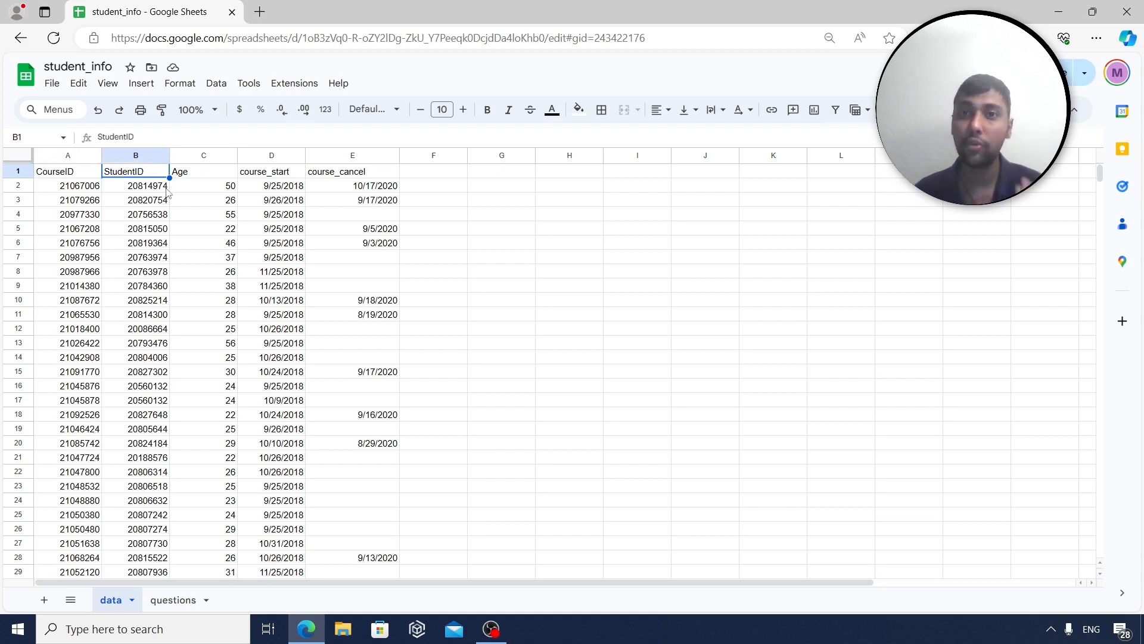
click(205, 177)
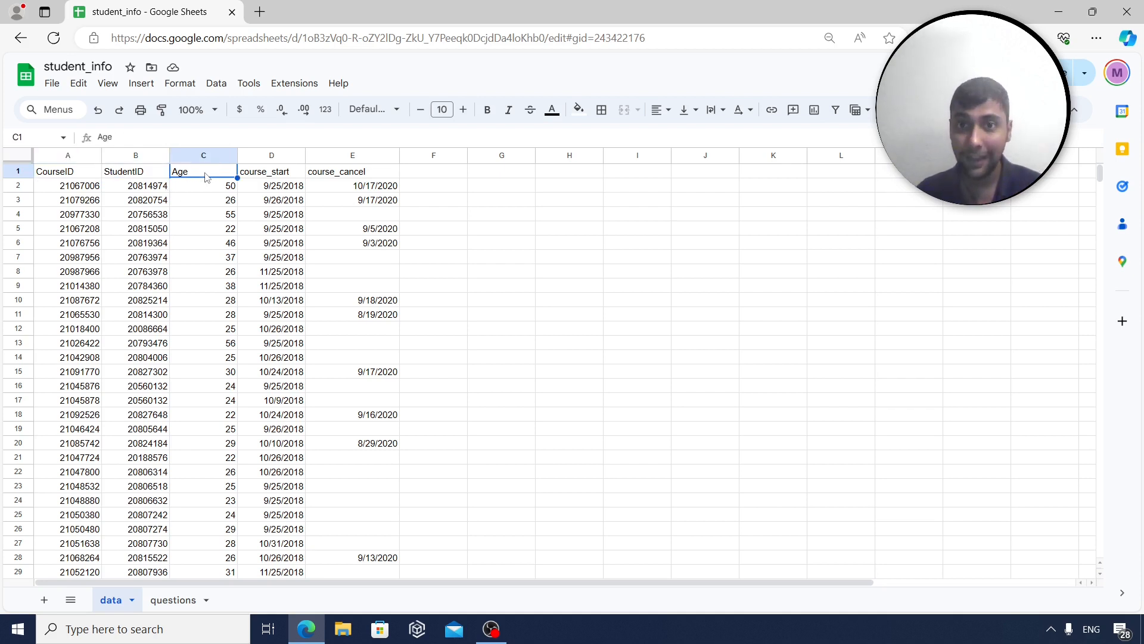
click(295, 178)
click(357, 178)
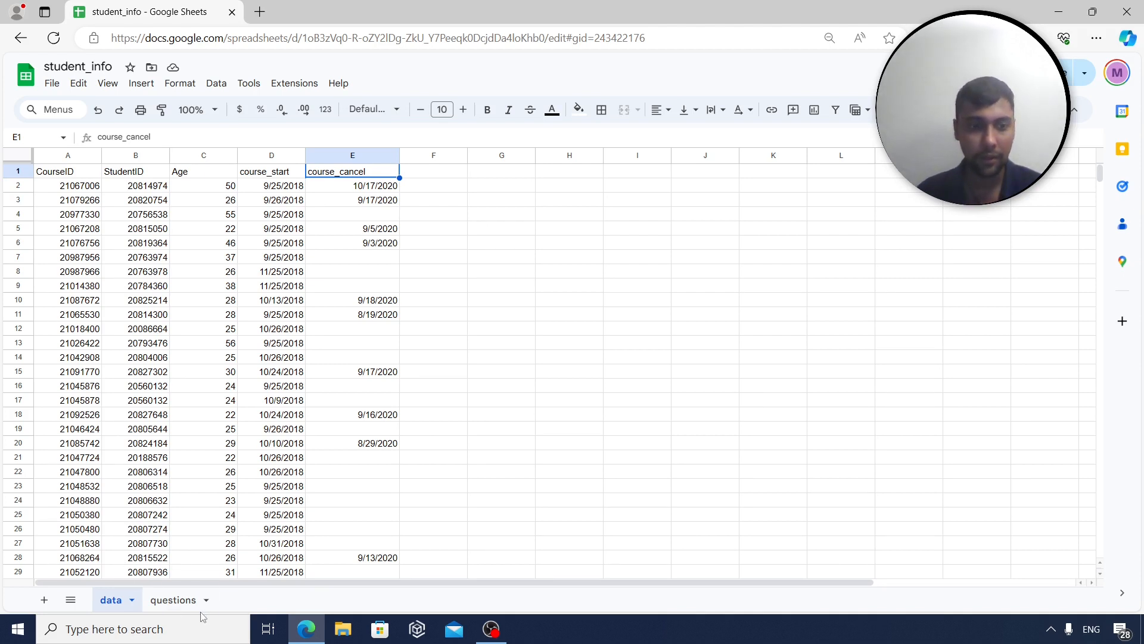
Open the questions sheet and read the analysis questions in A2:A7, starting with the one about anomalies
click(175, 600)
drag(210, 191, 227, 257)
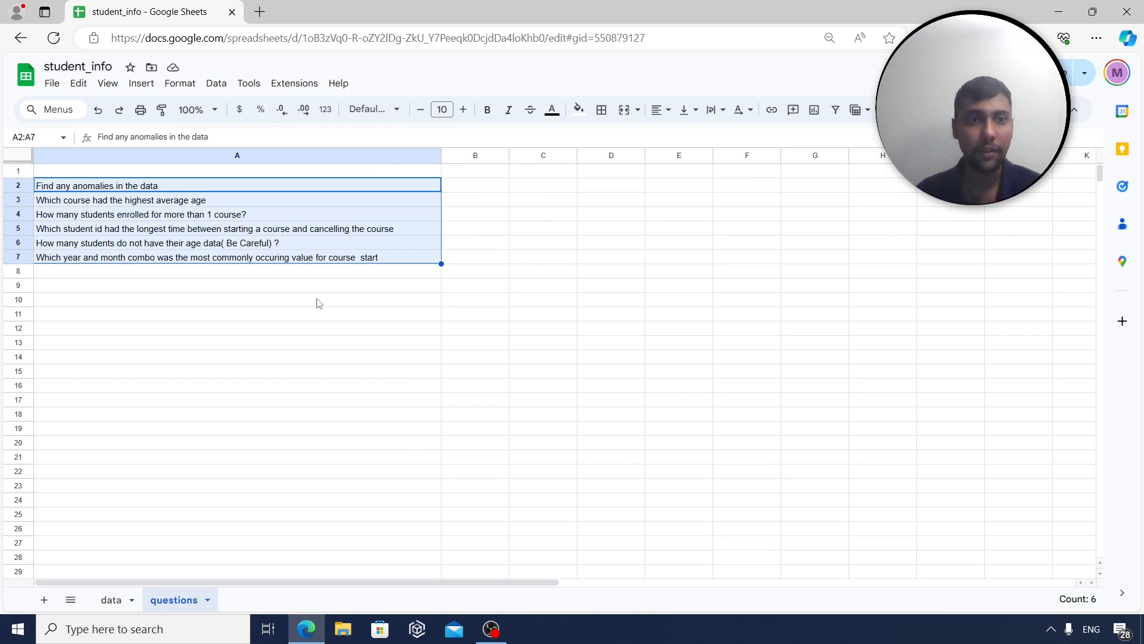
click(266, 185)
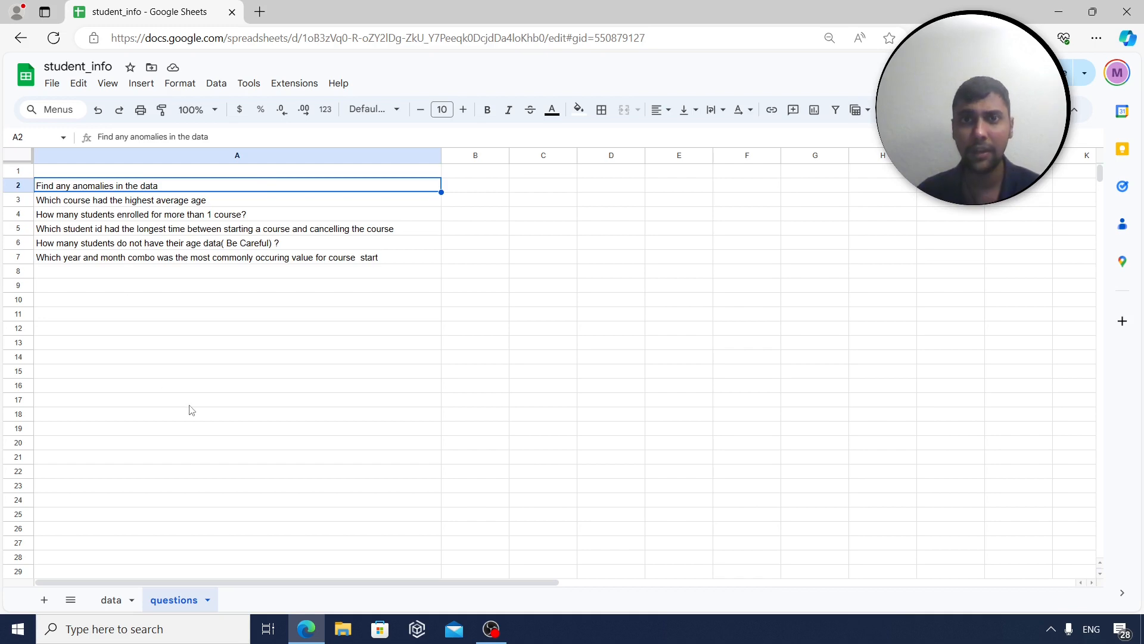
Return to the data sheet and examine its records, paying attention to the Age column
click(108, 602)
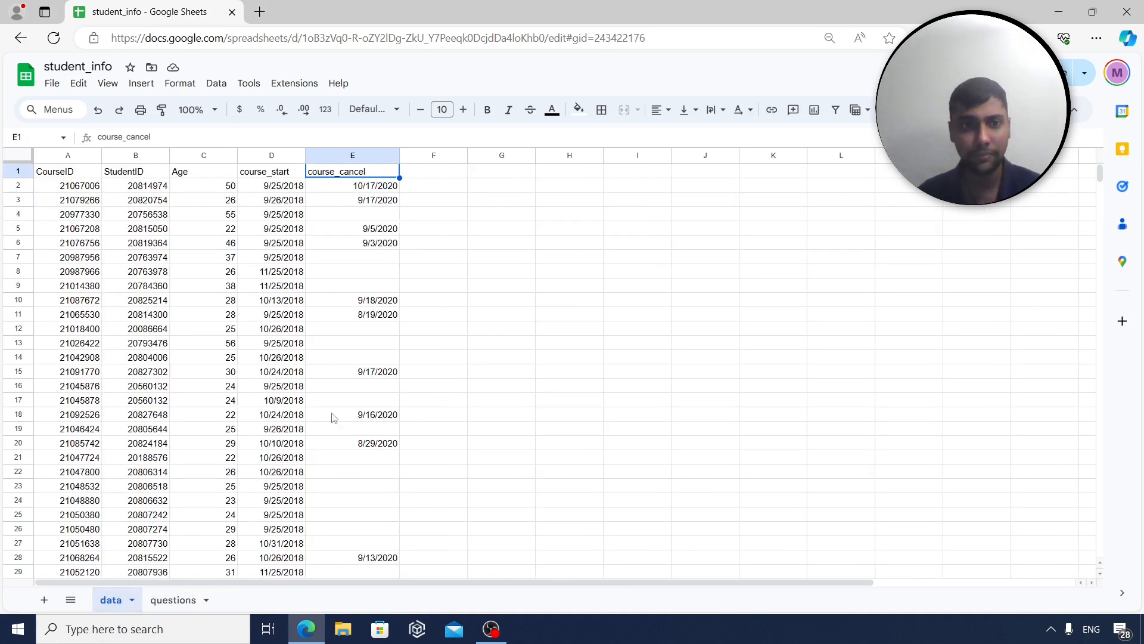
scroll(287, 224, down, 2)
scroll(288, 241, up, 2)
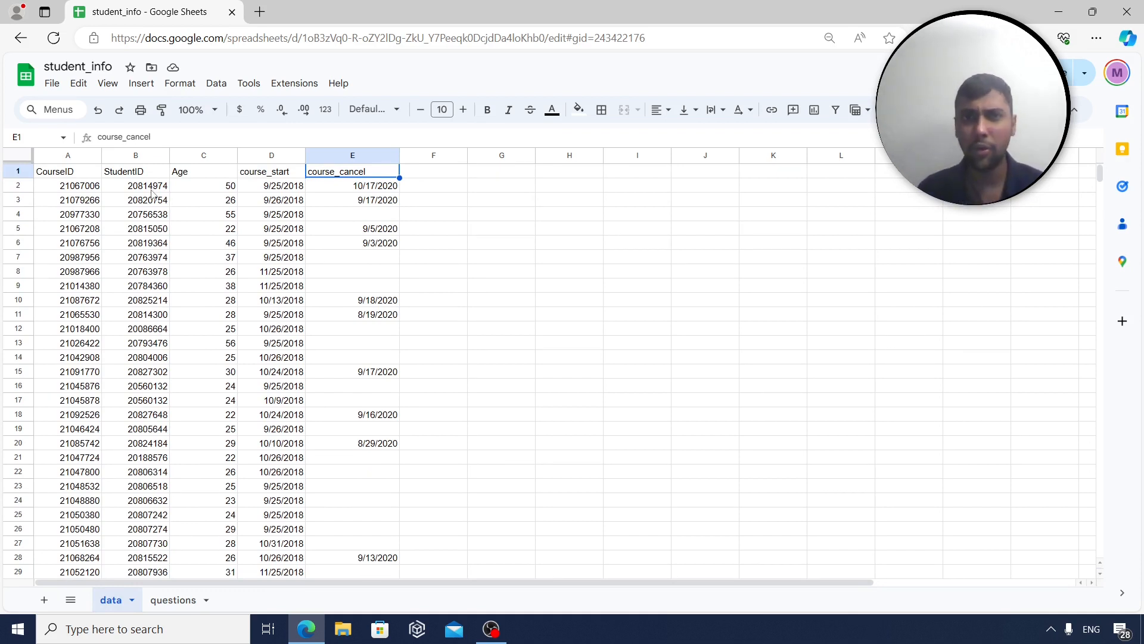
click(211, 184)
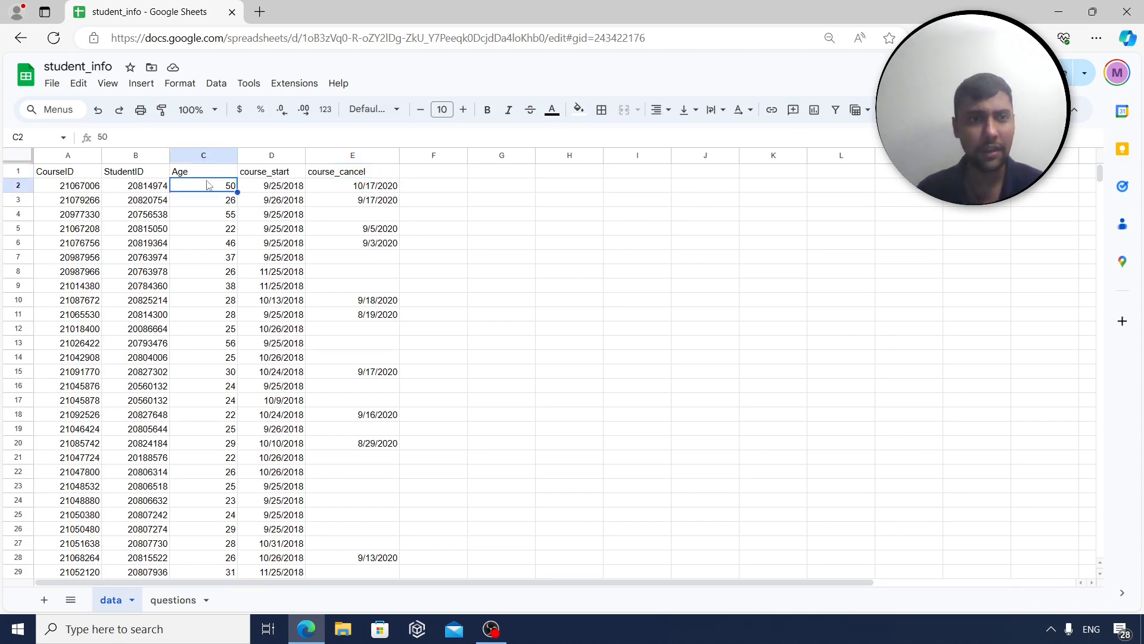
click(223, 171)
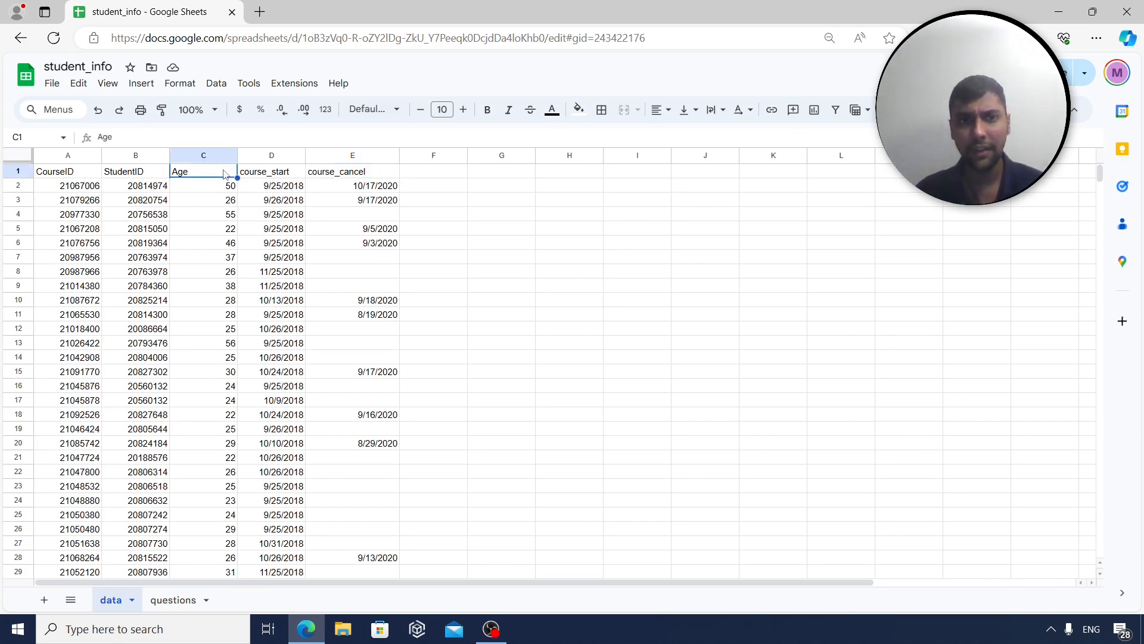
Filter the Age column to show only blank values, inspect the matching rows, and remove the filter
click(837, 110)
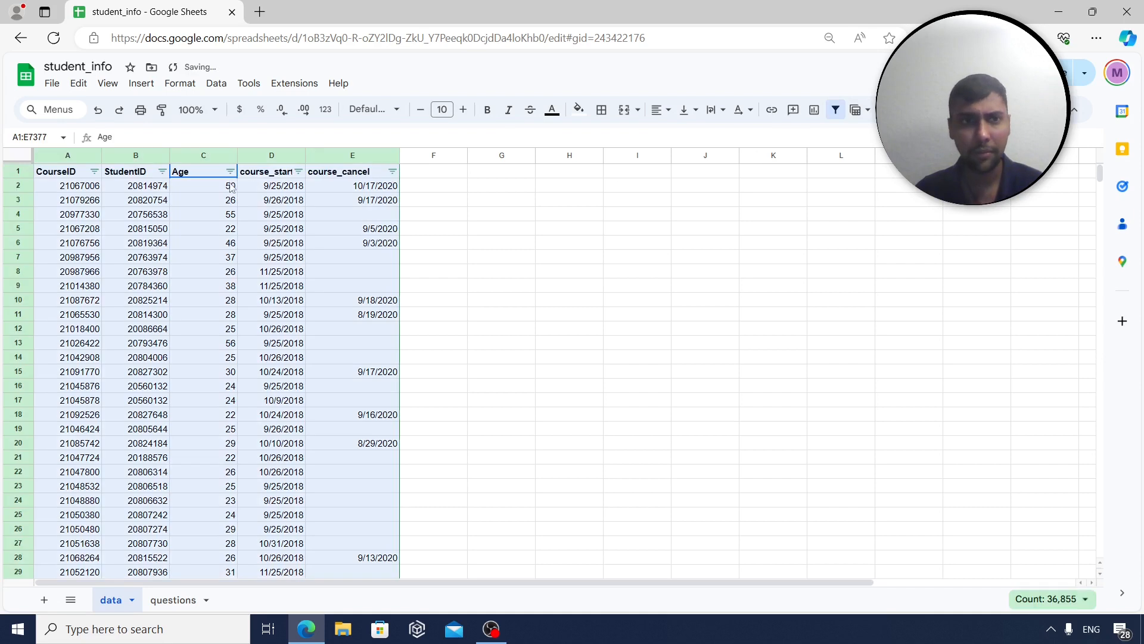
click(231, 172)
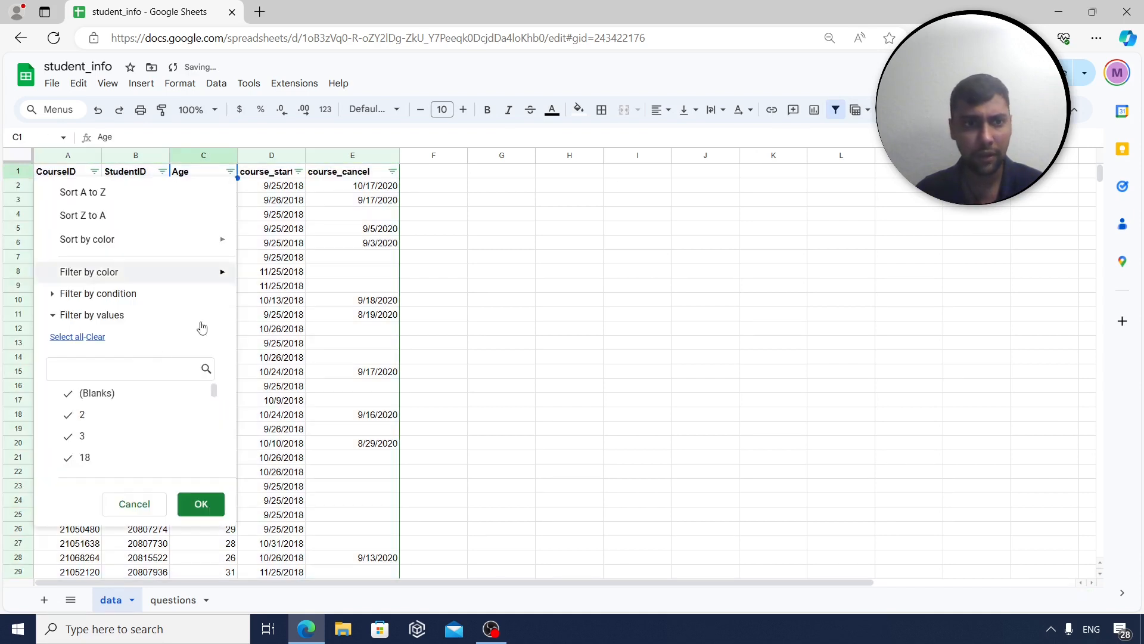
click(98, 338)
click(89, 393)
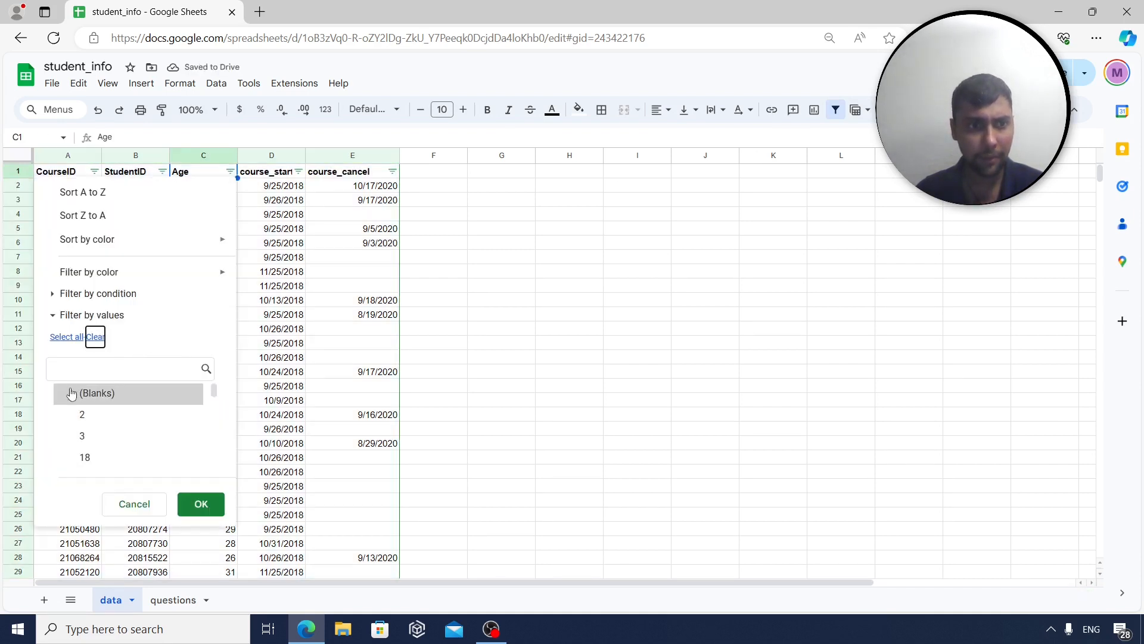
click(201, 504)
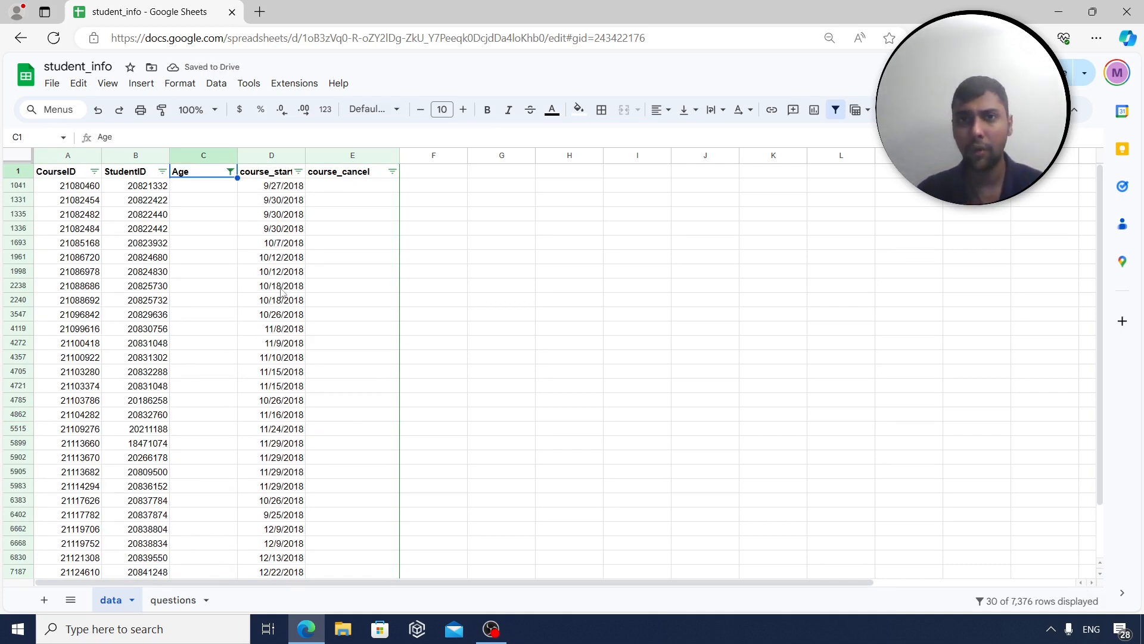
click(836, 109)
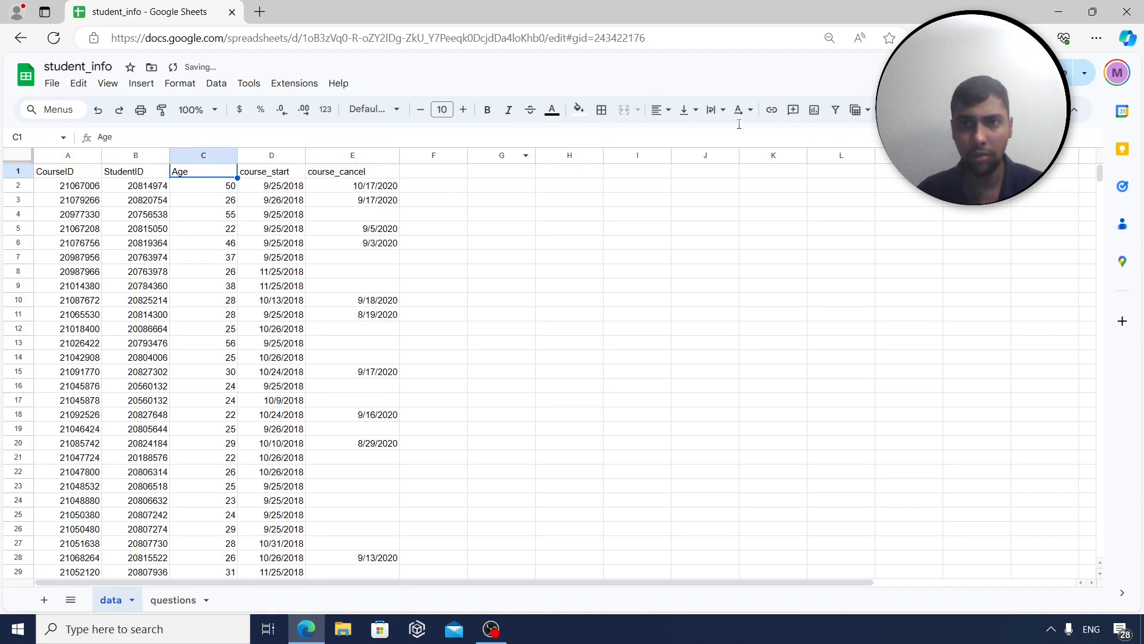
click(836, 110)
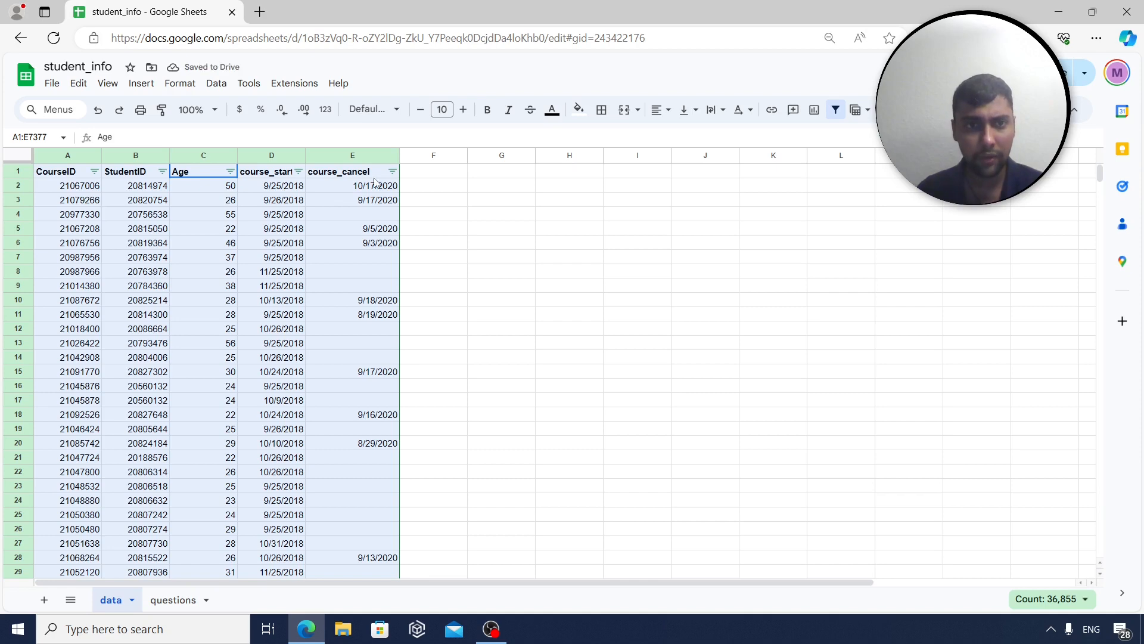
scroll(332, 233, down, 2)
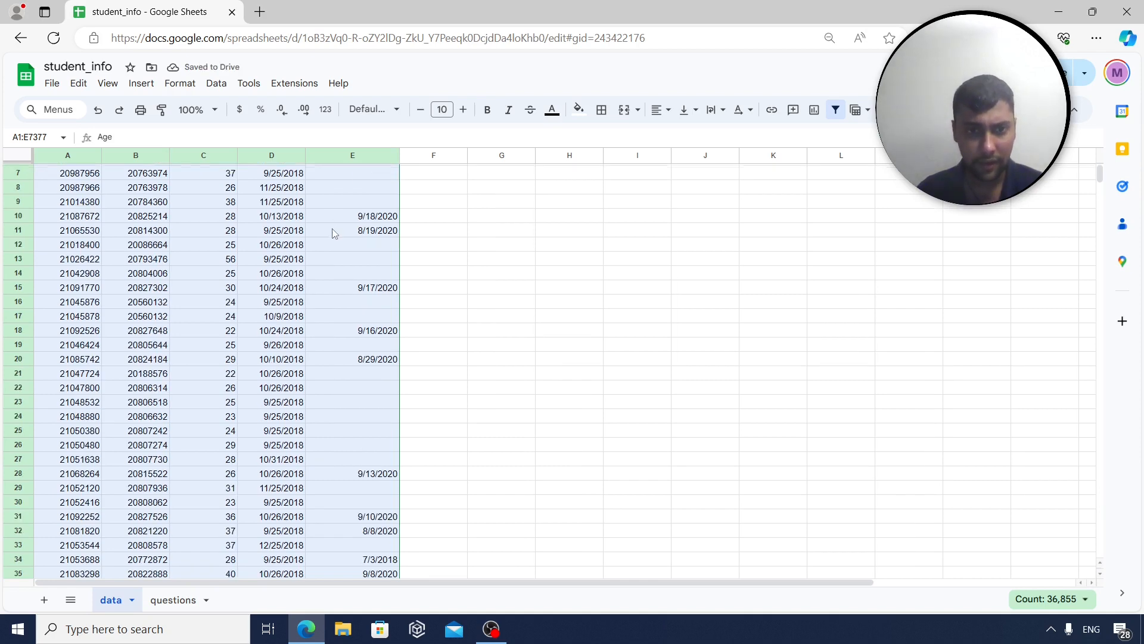
scroll(332, 232, up, 3)
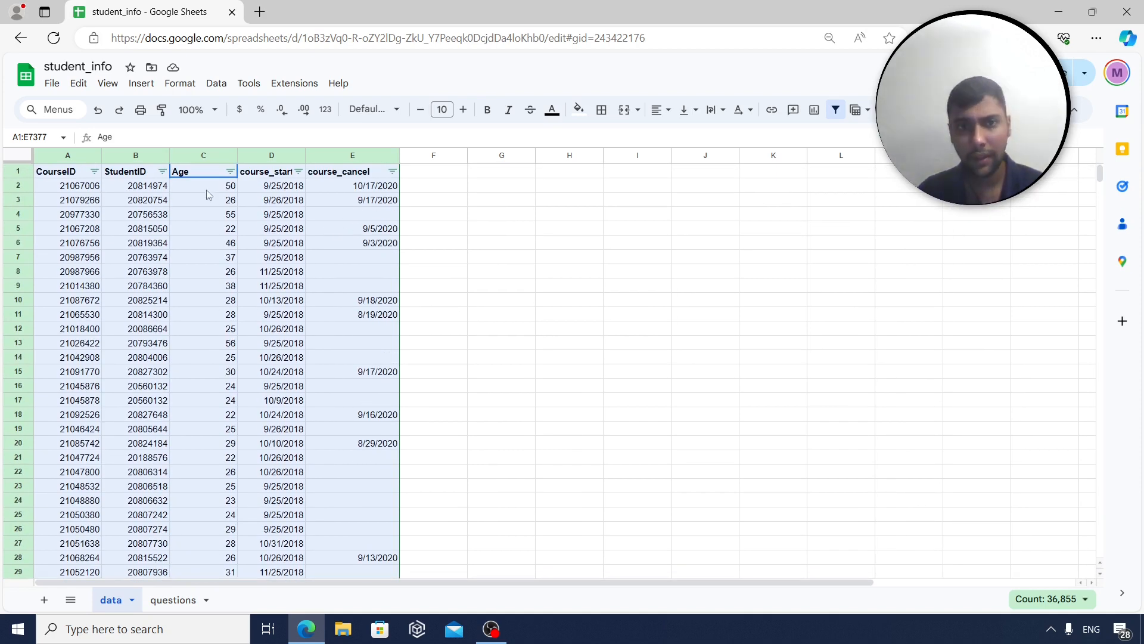
click(363, 216)
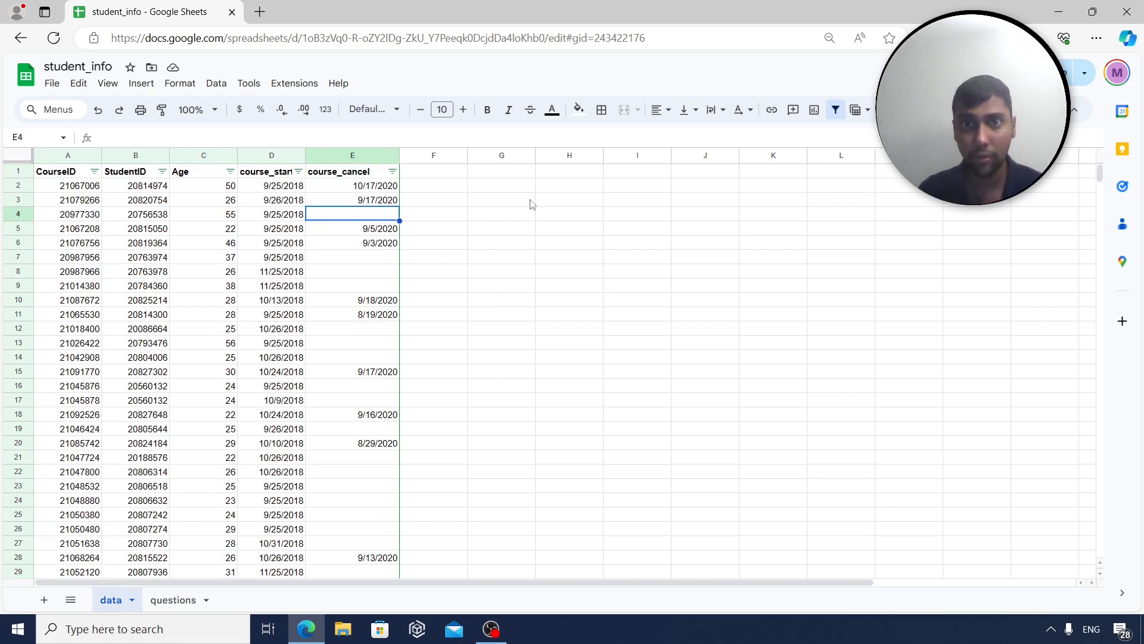
click(835, 111)
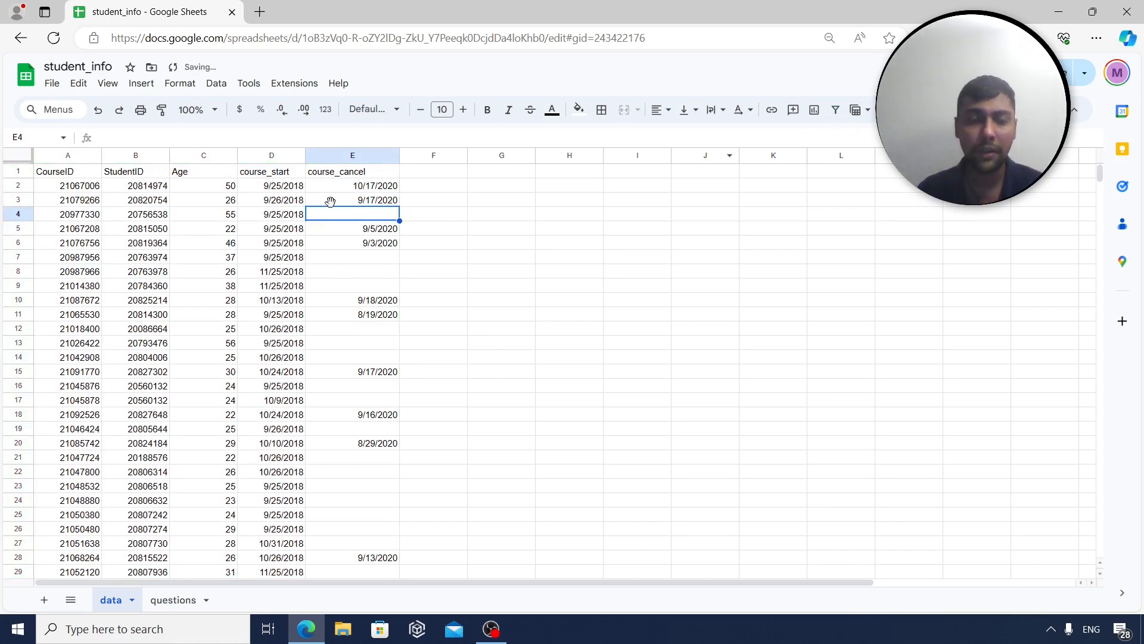
Widen the course_start column slightly and compare the cancel and start dates in row 2
drag(305, 155, 317, 156)
click(382, 189)
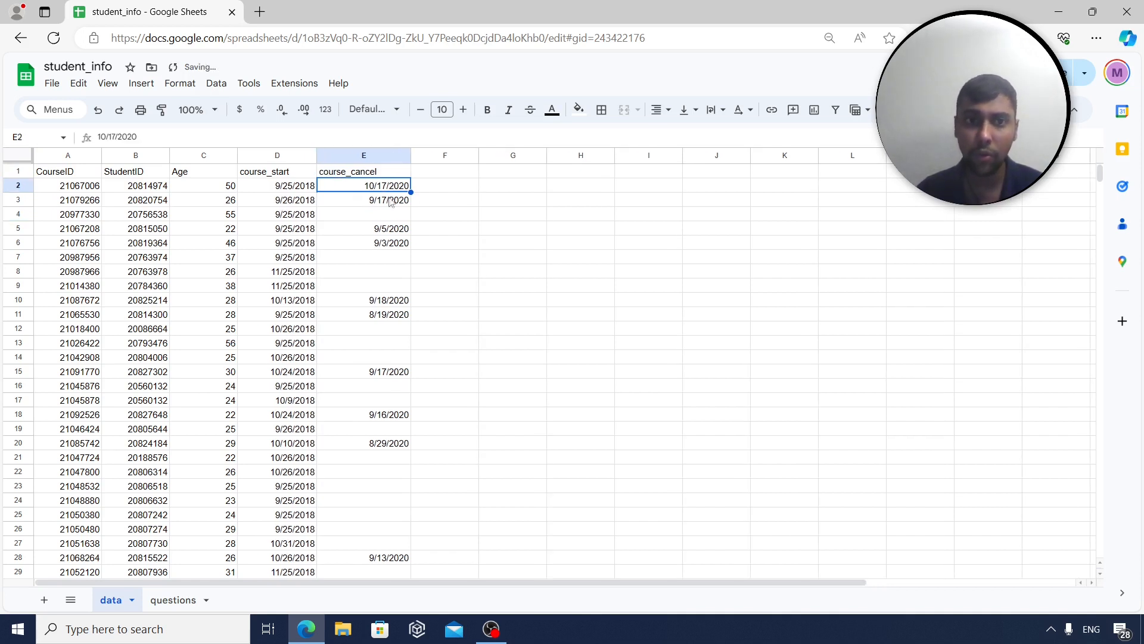
click(282, 189)
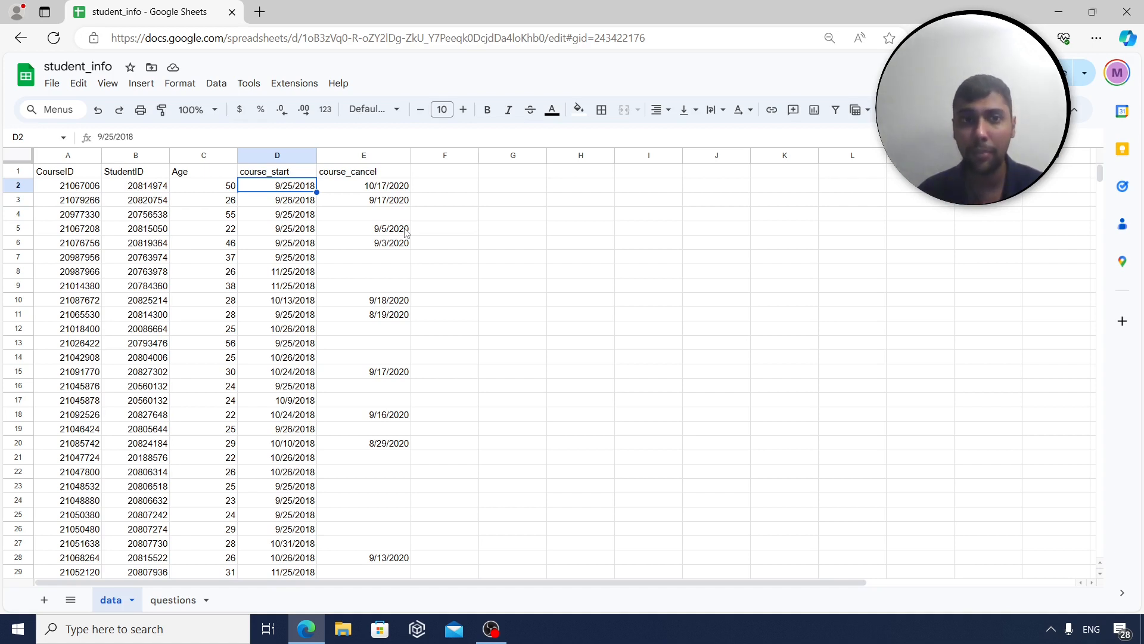
Add the header "datediff" in cell F1, beside the course_cancel column
click(455, 173)
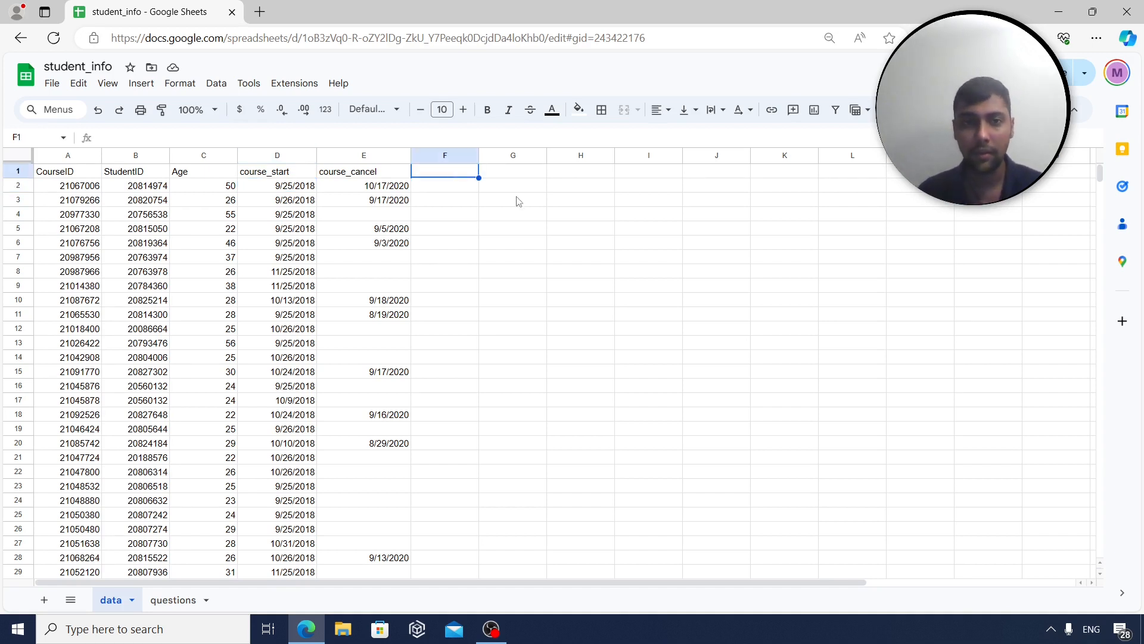
text(datediff)
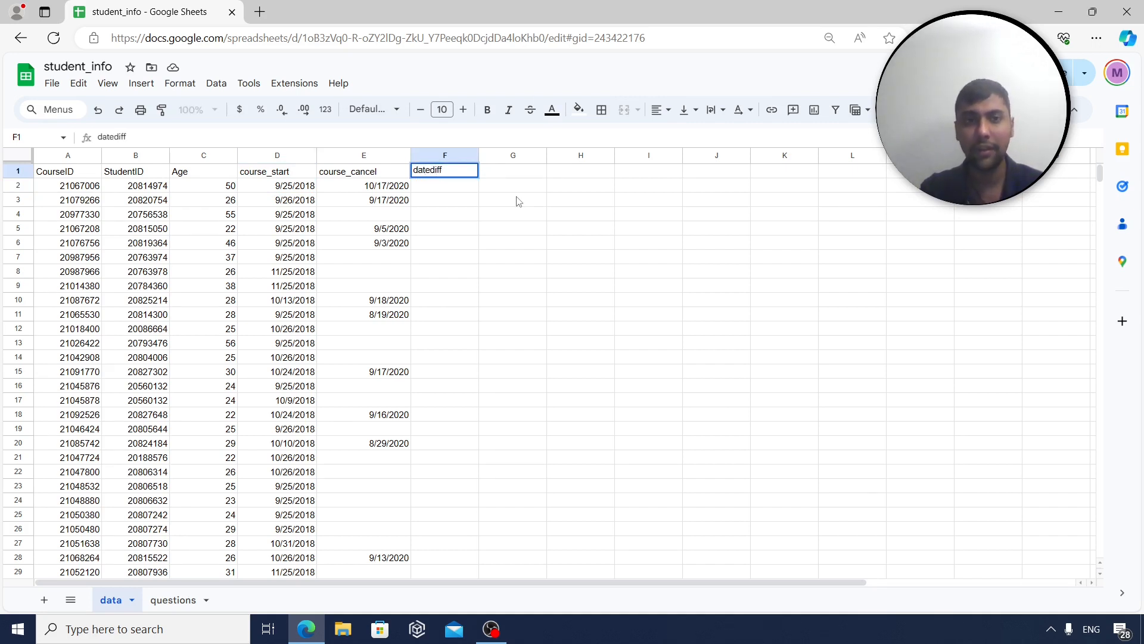
key(Return)
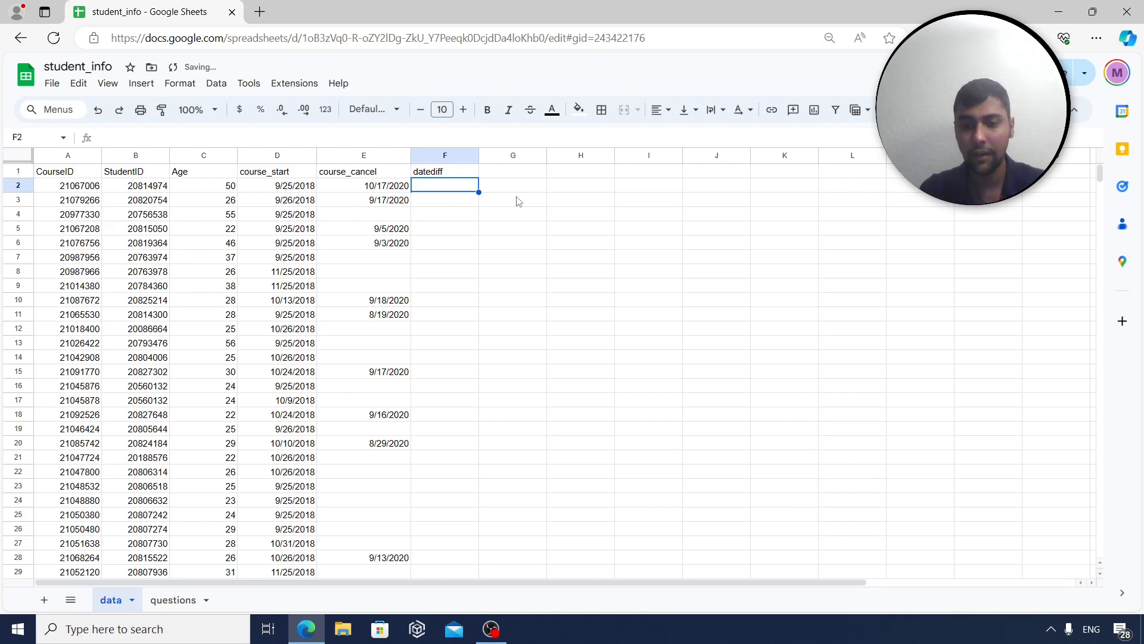
Enter the formula =E2-D2 in F2 to calculate the days between course start and cancellation
text(=)
key(Left)
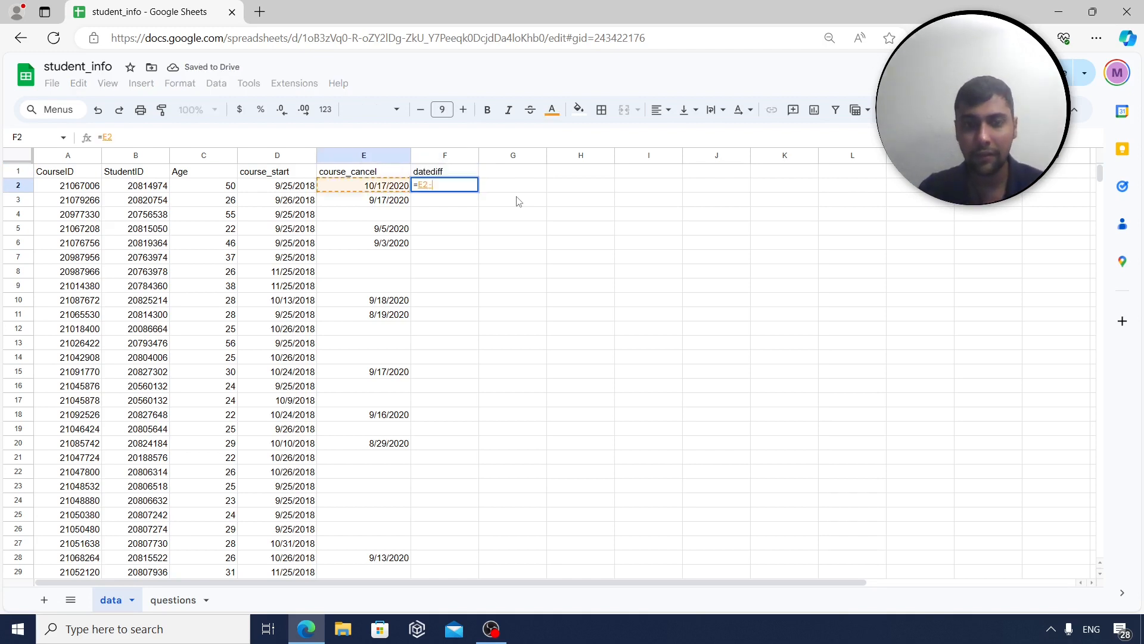
text(-)
key(Left)
key(Left)
key(Return)
key(Escape)
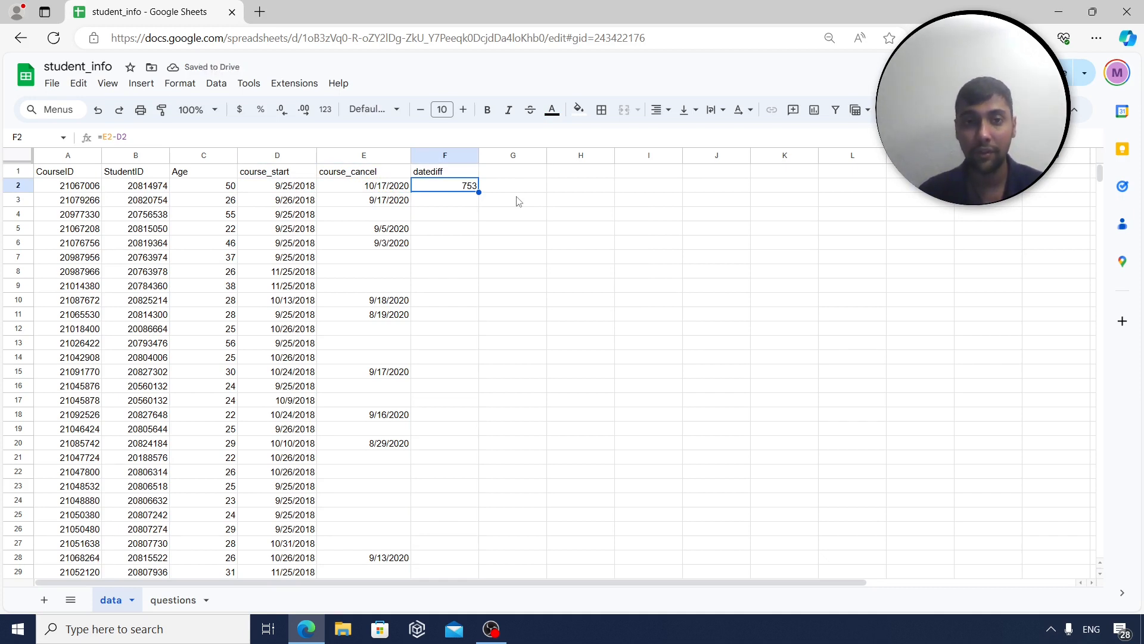
Change the F2 formula to =if(e2="","",E2-D2) so that rows without a cancellation date stay blank
click(445, 216)
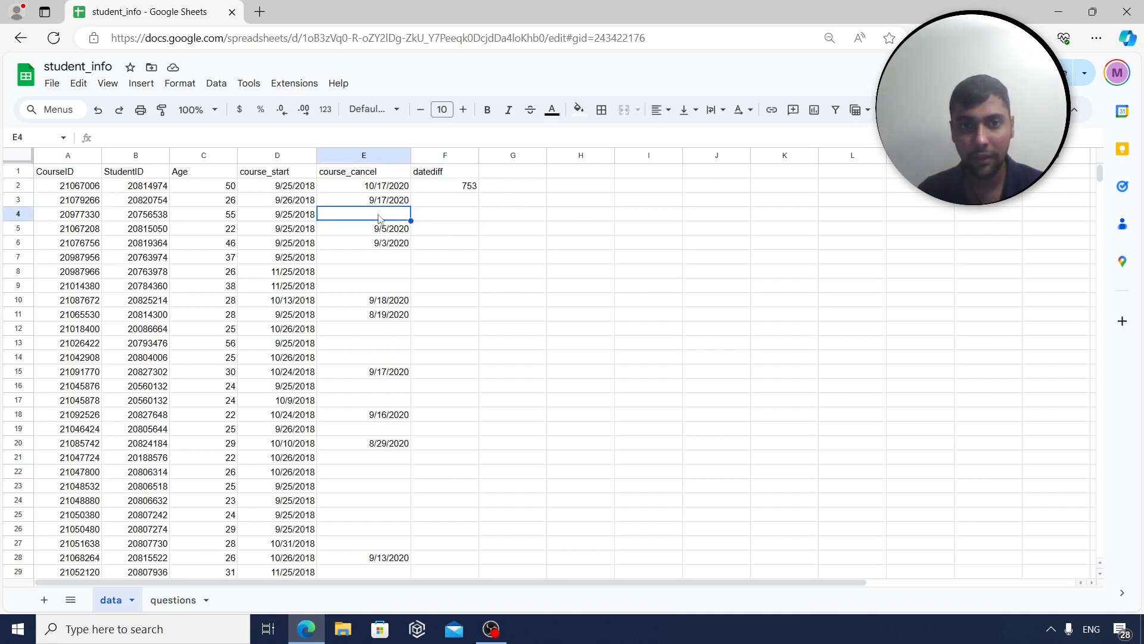
click(462, 177)
click(454, 187)
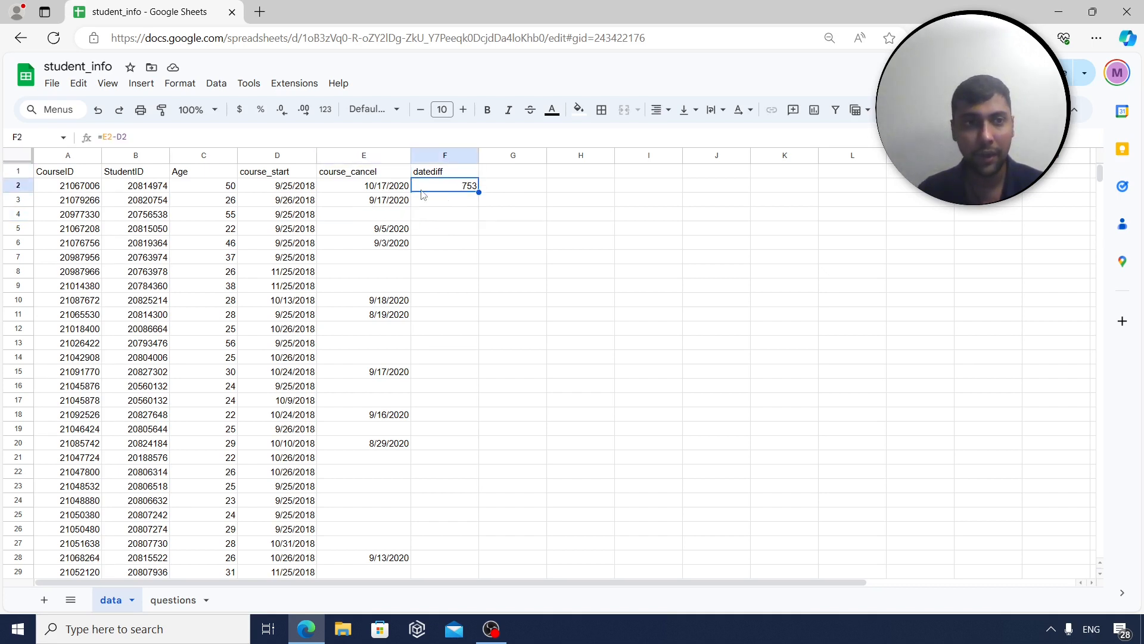
click(105, 135)
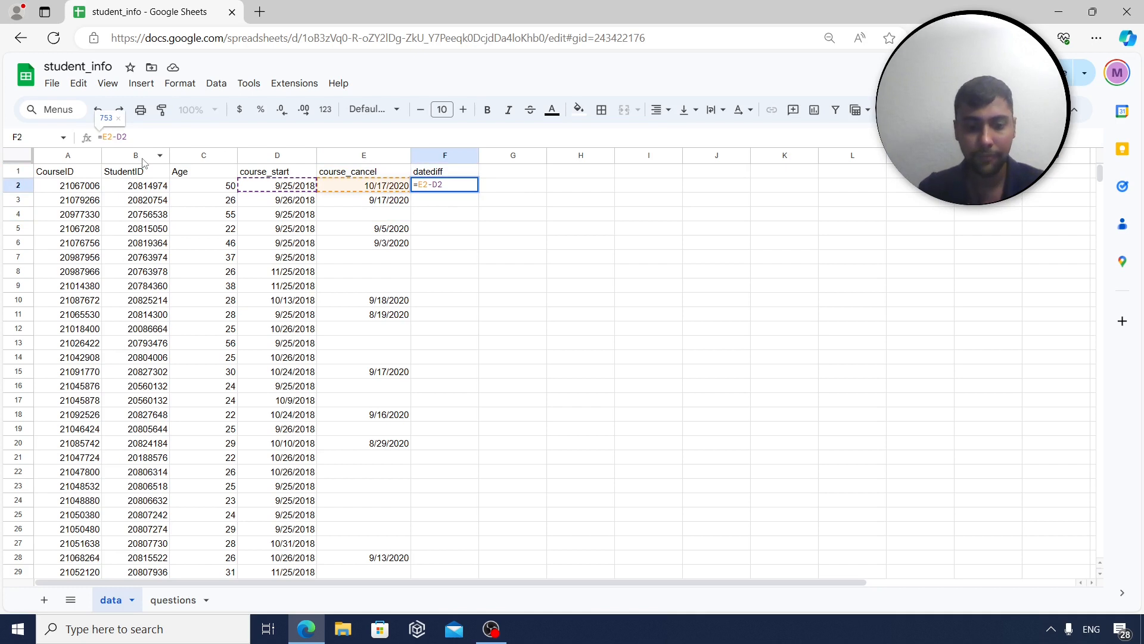
text(if(e)
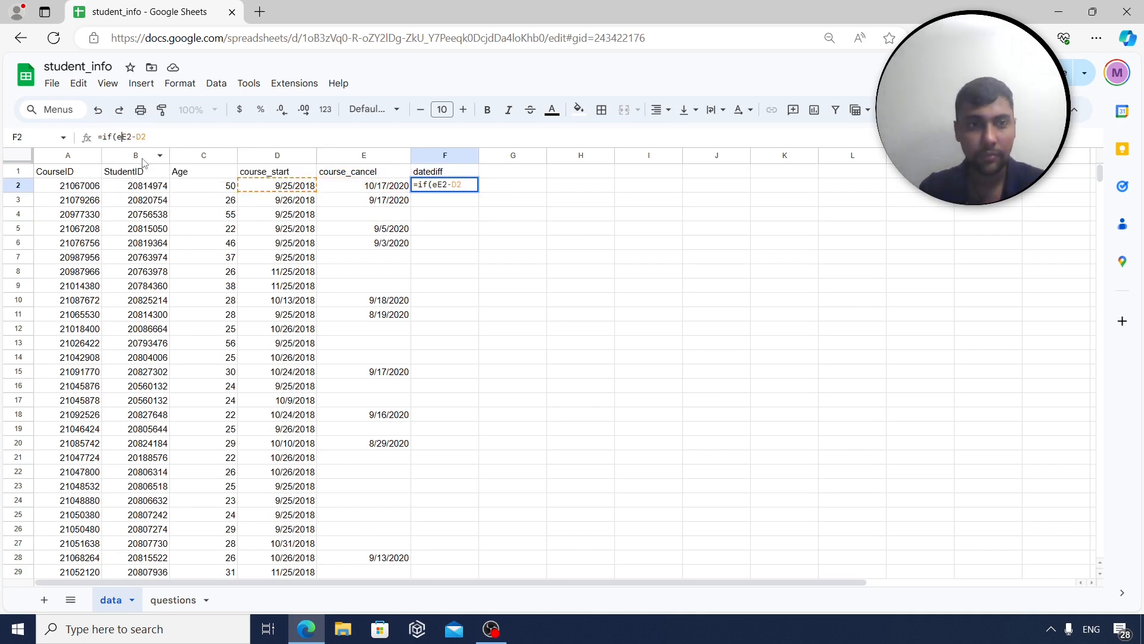
text(2="2)
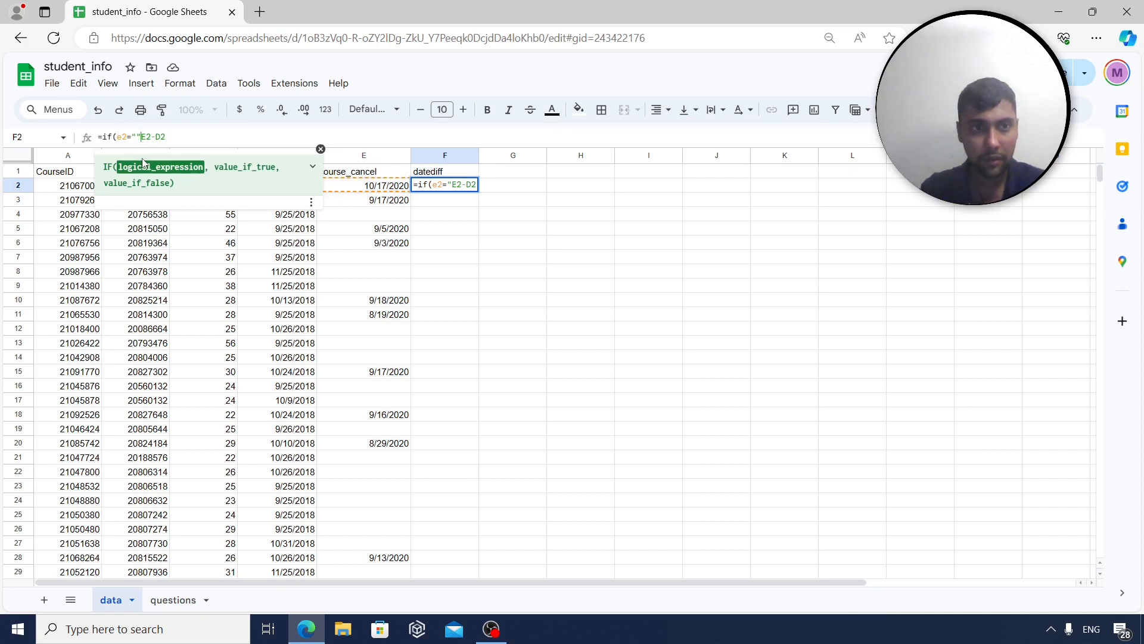
text(,"")
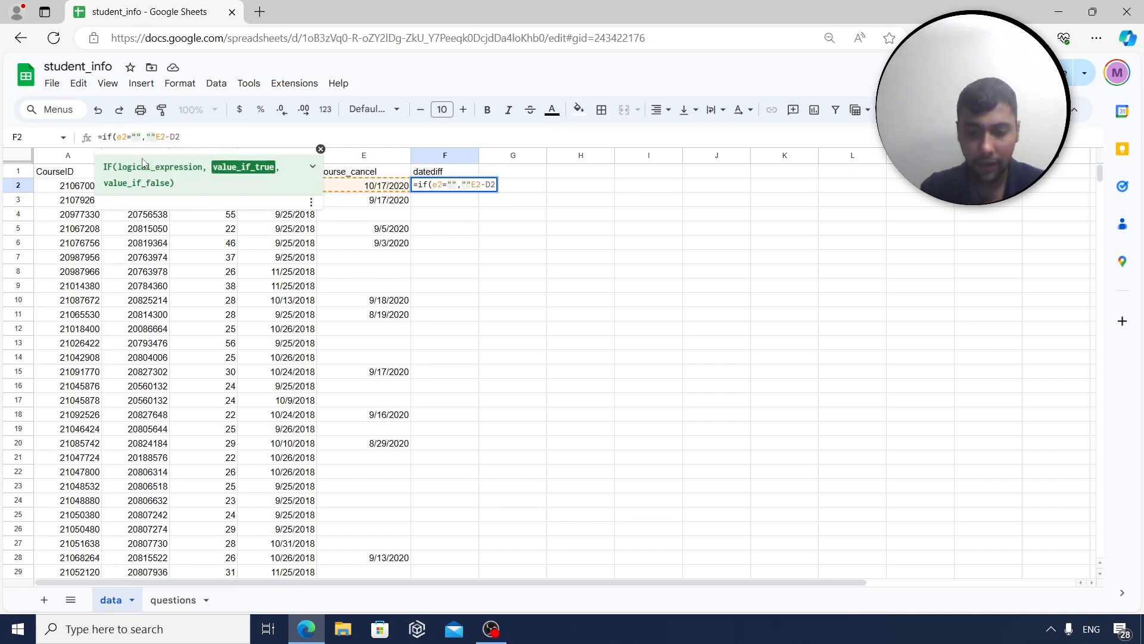
text(,)
key(Right)
key(Right)
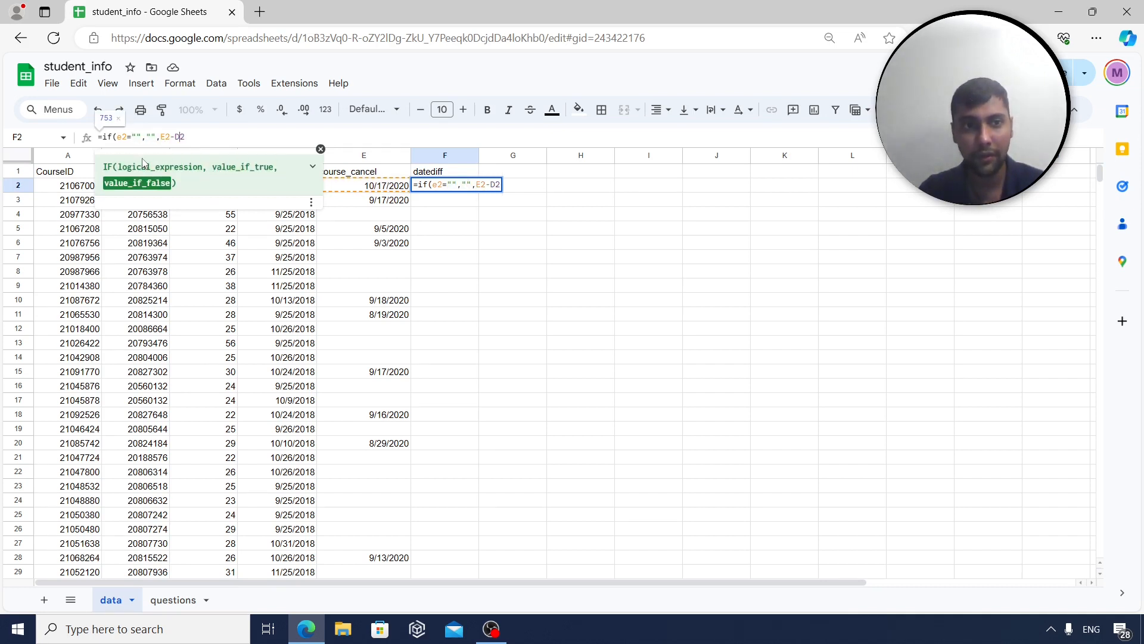
text())
key(Return)
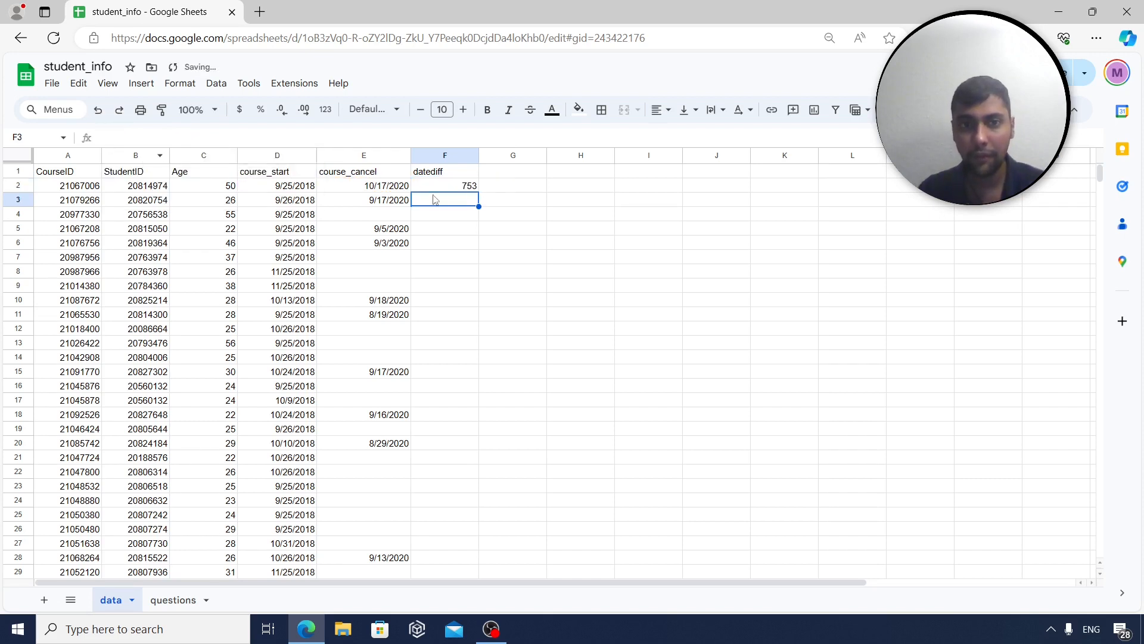
Copy the F2 date-difference formula down the datediff column through F7377, the last data row
click(454, 188)
key(ctrl+c)
key(Left)
key(Left)
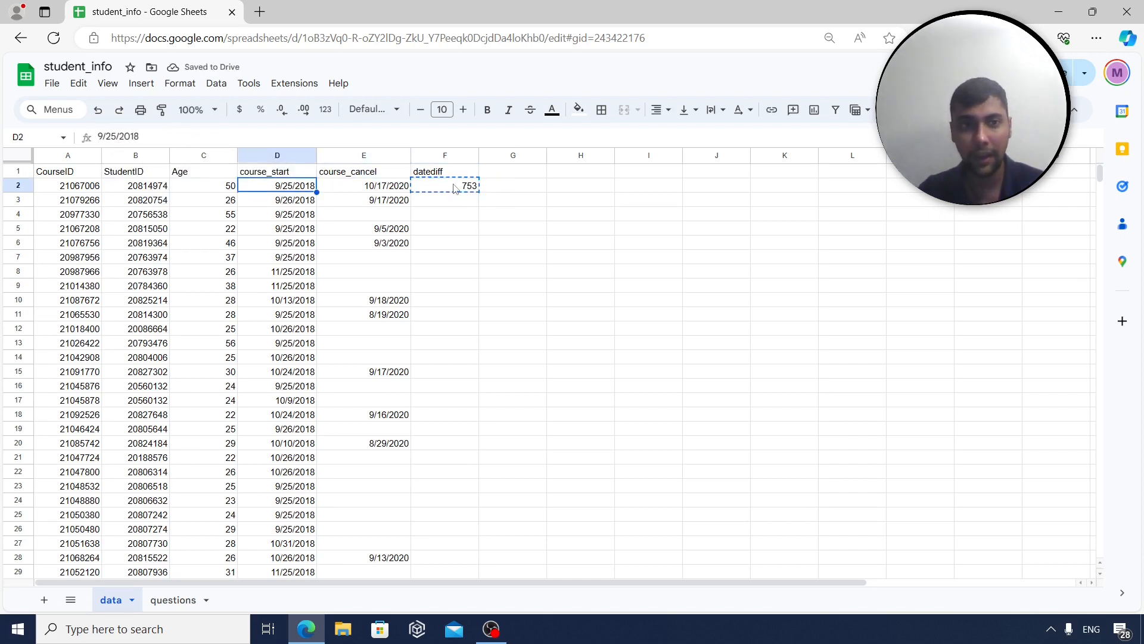
key(ctrl+Down)
key(Right)
key(Right)
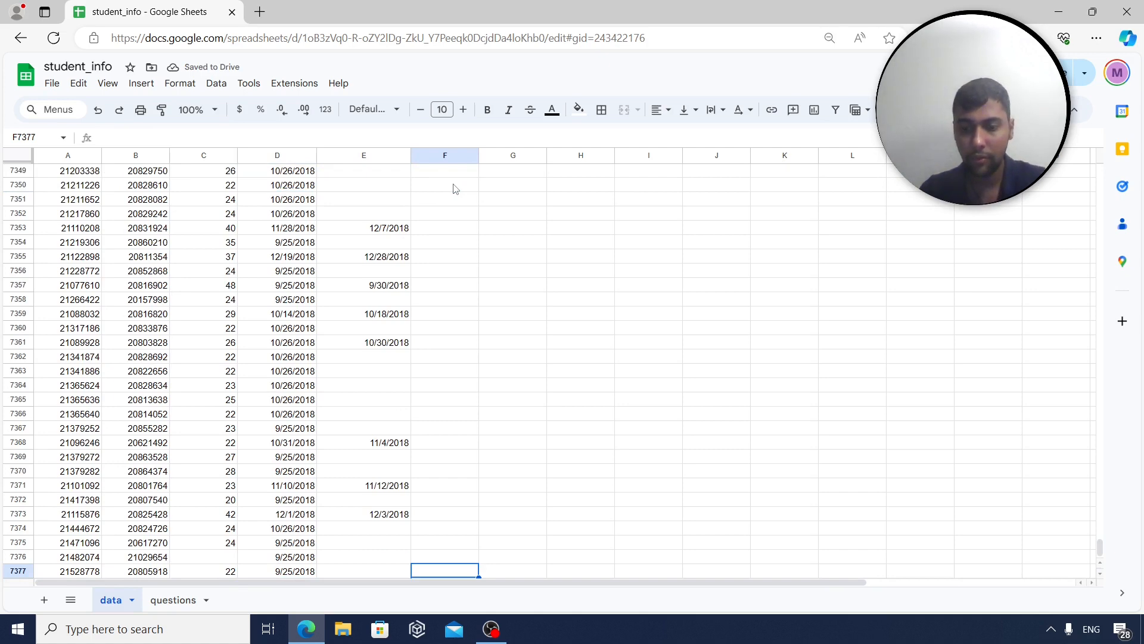
key(ctrl+shift+Up)
key(ctrl+v)
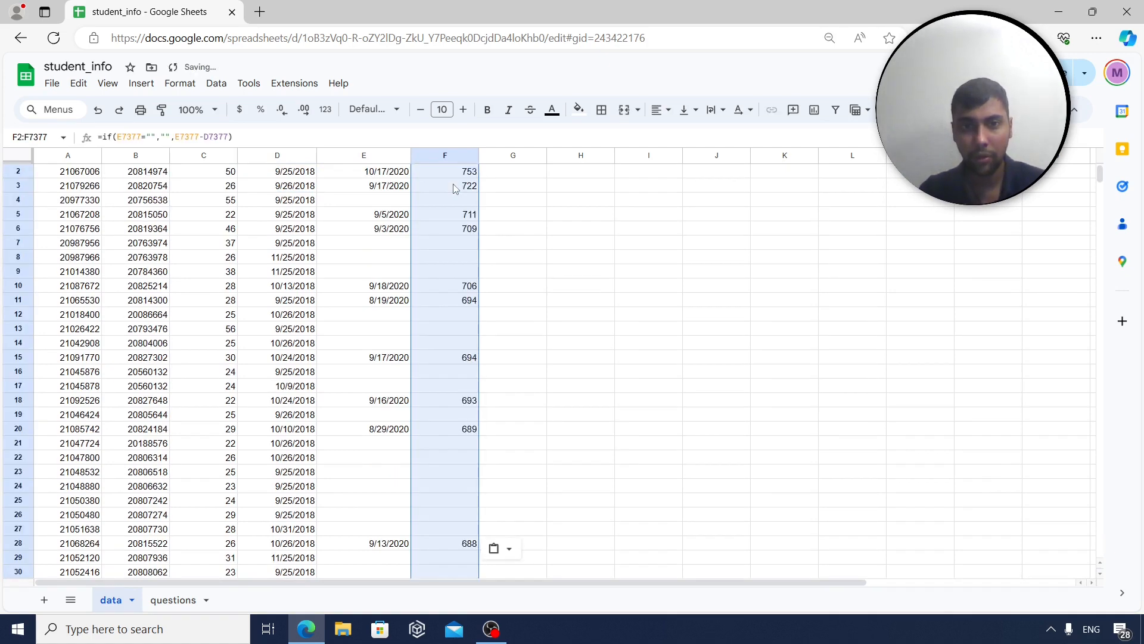
Examine the datediff results in the first rows, comparing rows with and without a cancellation date
key(Left)
key(Left)
key(ctrl+Up)
key(Right)
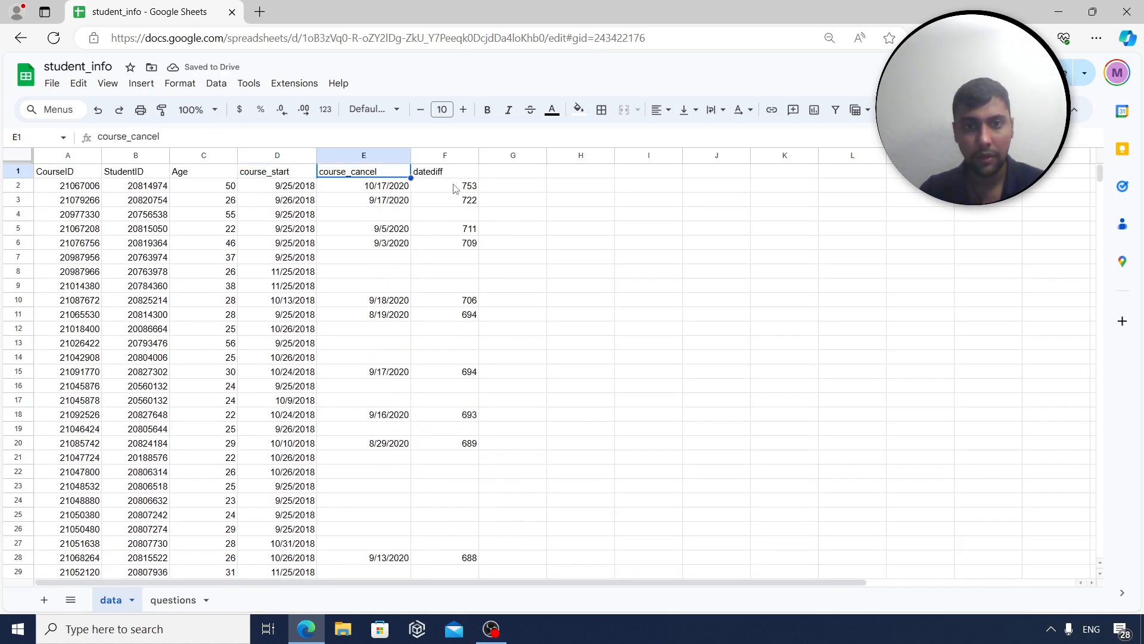
key(Down)
key(Right)
key(Down)
key(Down)
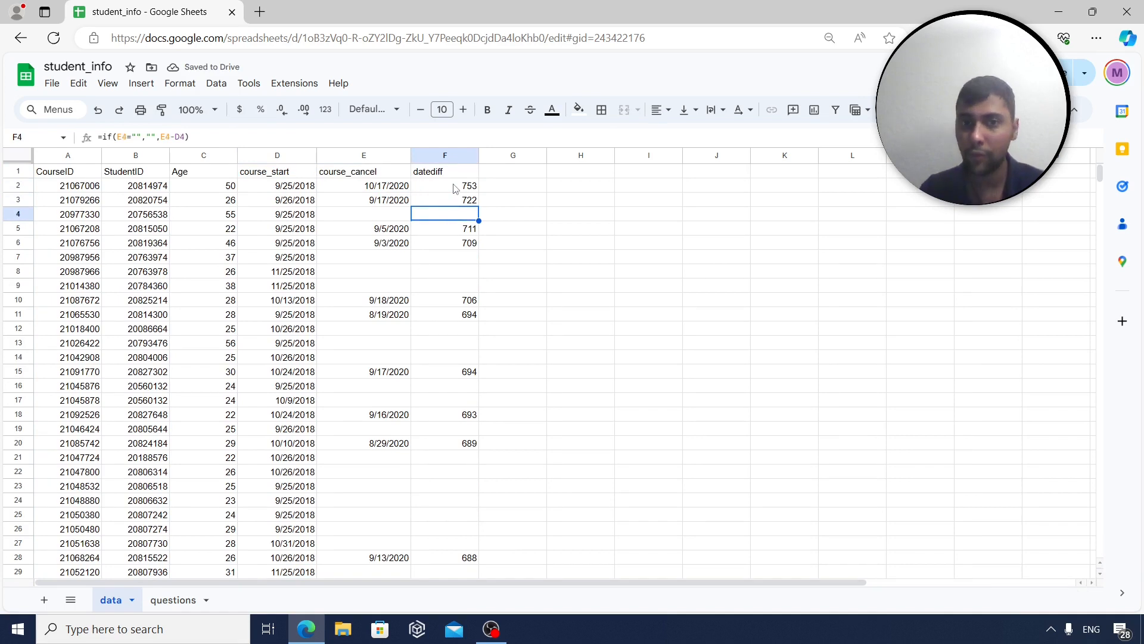
key(Down)
key(Down)
key(Down)
key(Down)
key(Down)
key(Down)
key(Down)
key(Down)
key(Down)
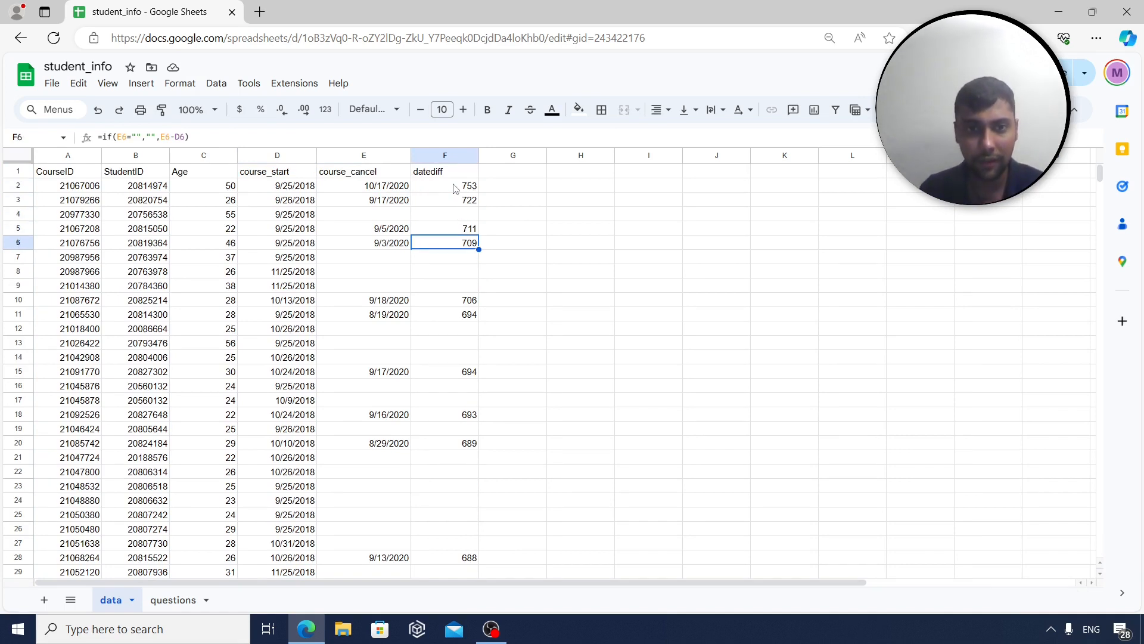
key(Down)
key(Down)
key(Down)
key(Down)
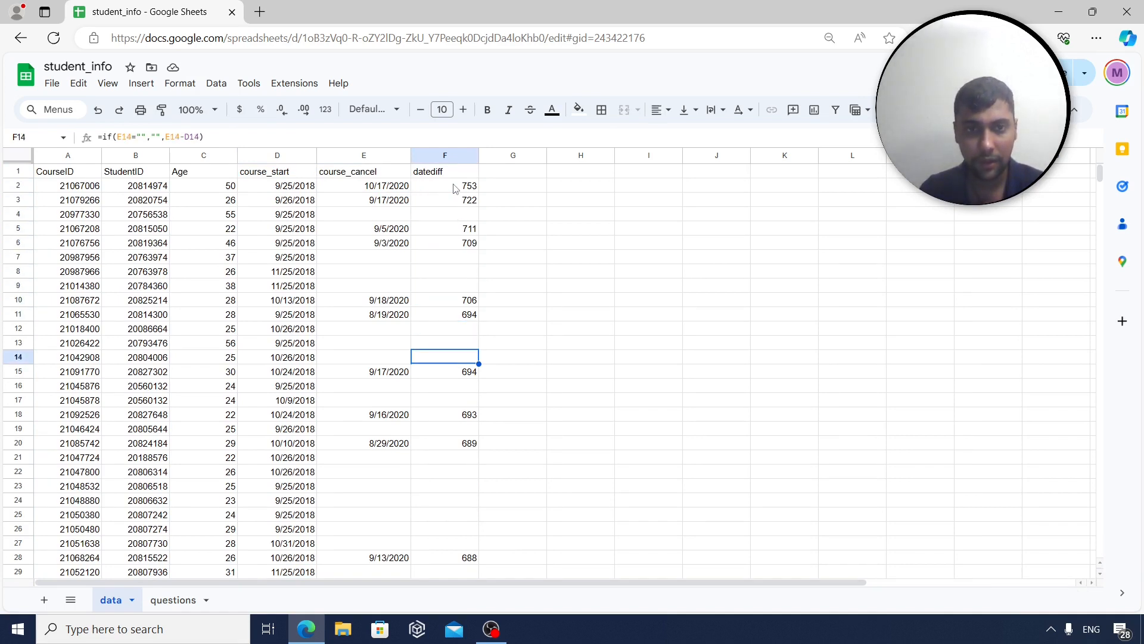
key(Down)
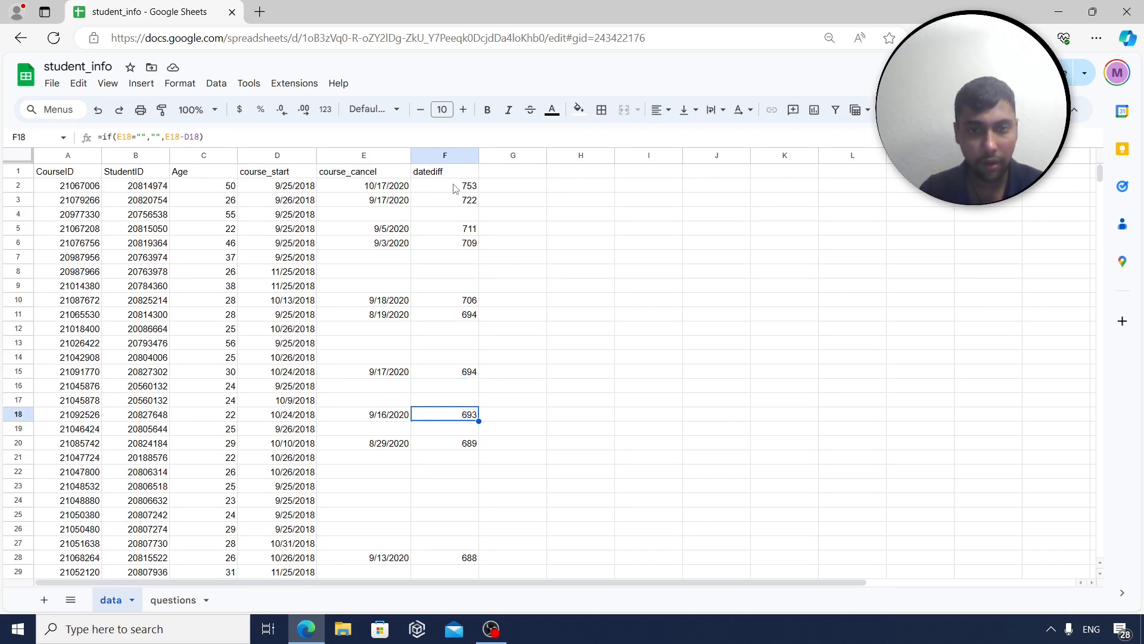
key(Down)
key(Up)
key(Up)
key(Up)
key(Up)
key(Up)
key(Up)
key(Up)
key(Up)
key(Up)
key(Up)
key(Up)
key(Up)
key(Up)
key(Up)
key(Up)
key(Up)
key(Up)
key(Up)
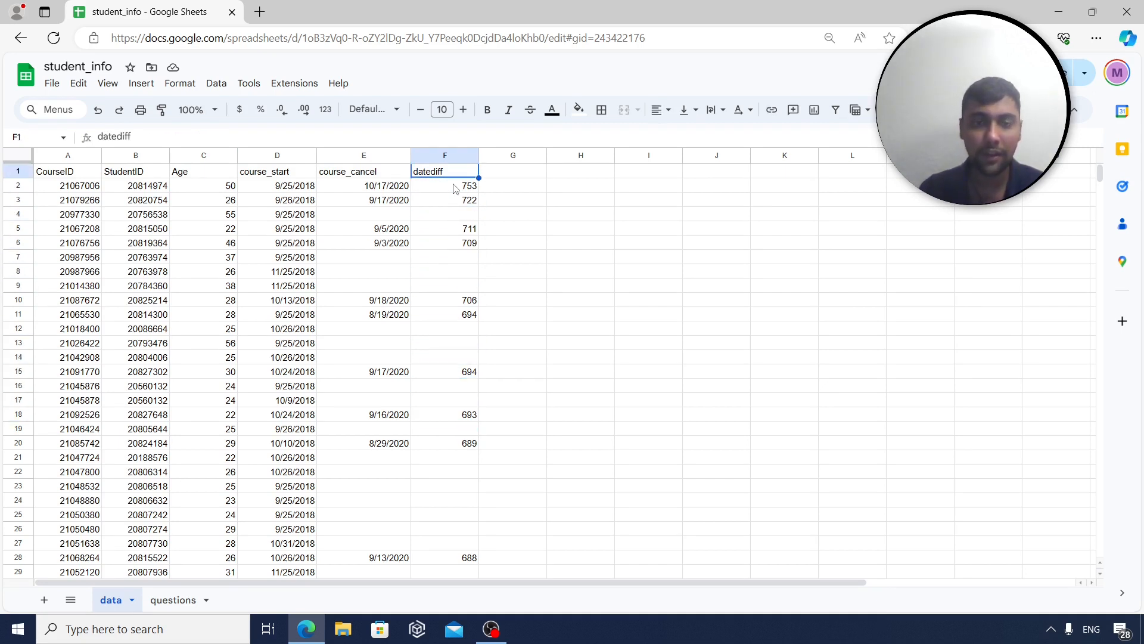
Add a filter to the data and limit datediff to values less than or equal to 0
click(474, 189)
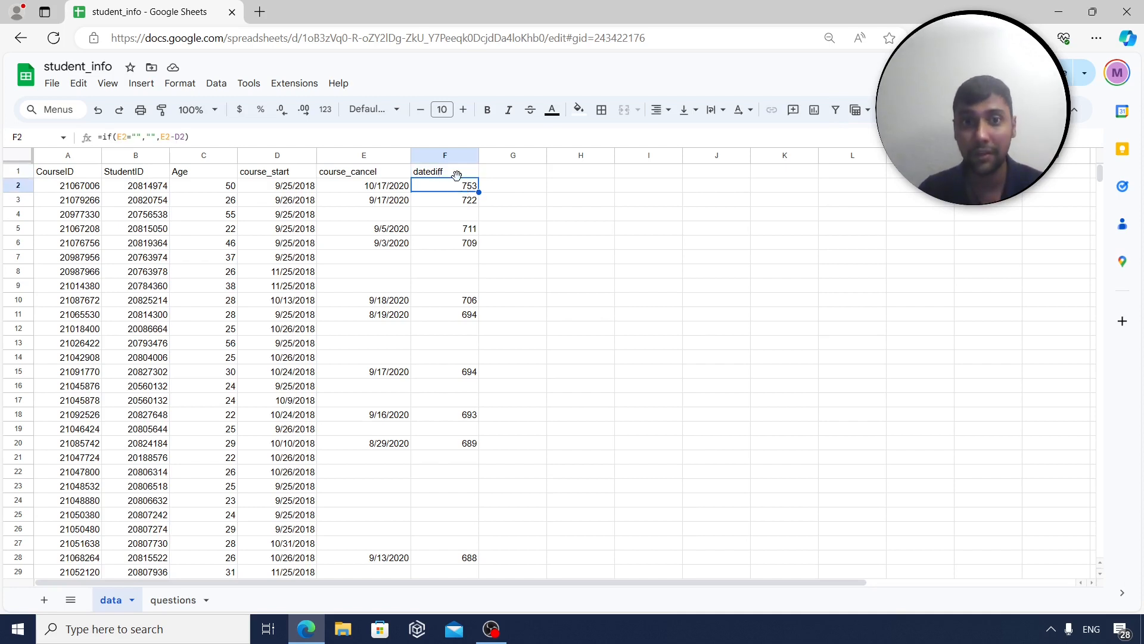
key(Up)
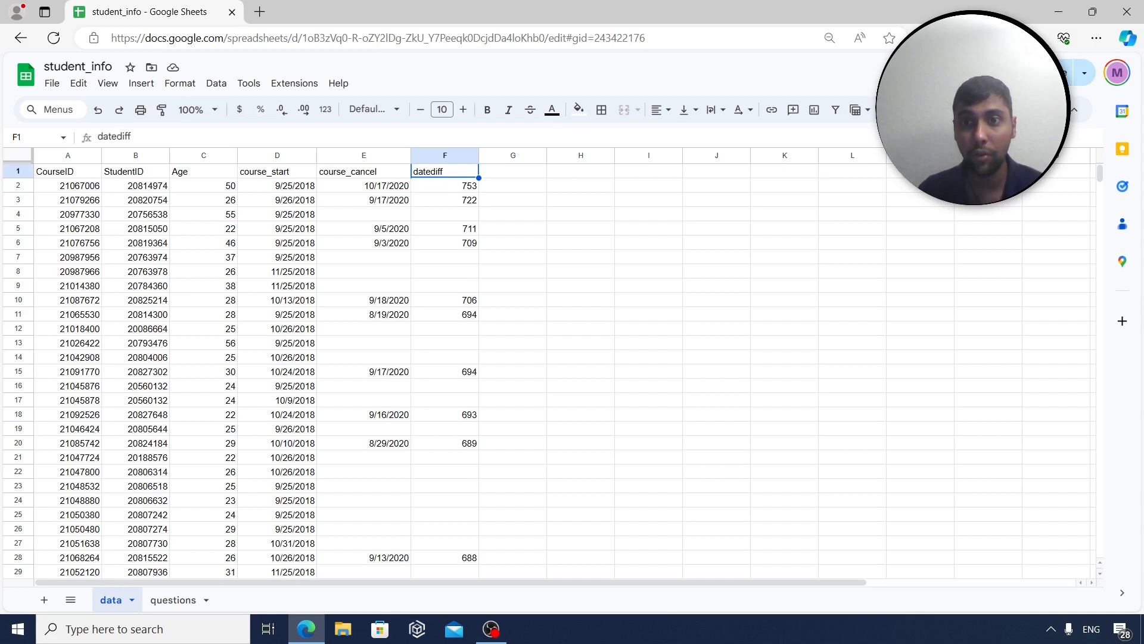
click(835, 117)
click(472, 172)
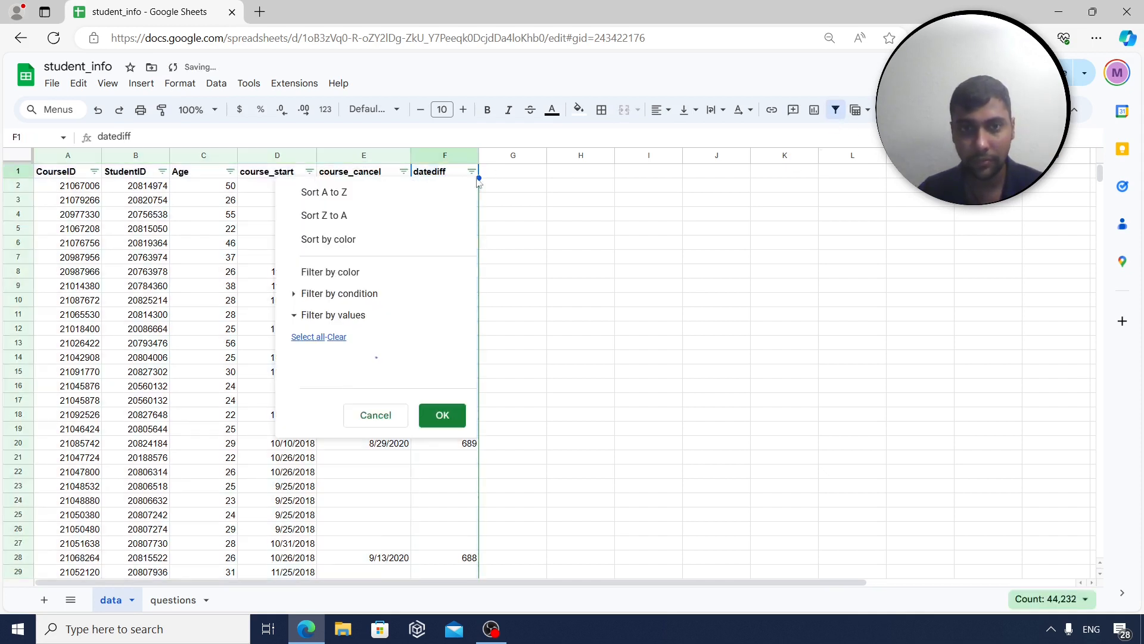
click(312, 296)
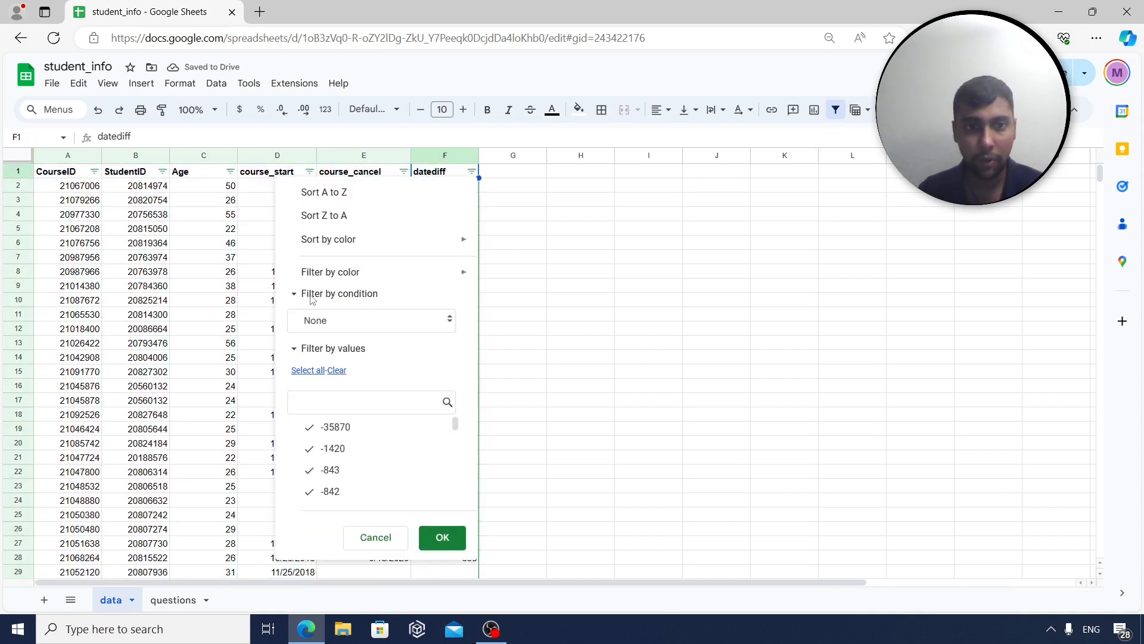
click(397, 323)
scroll(368, 452, down, 2)
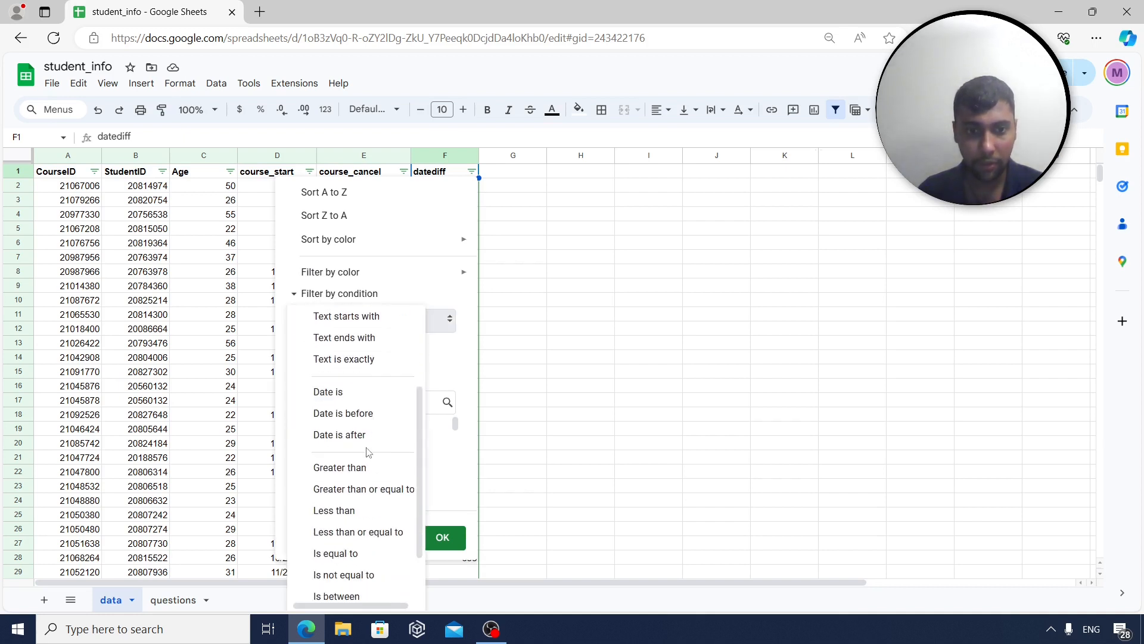
click(363, 531)
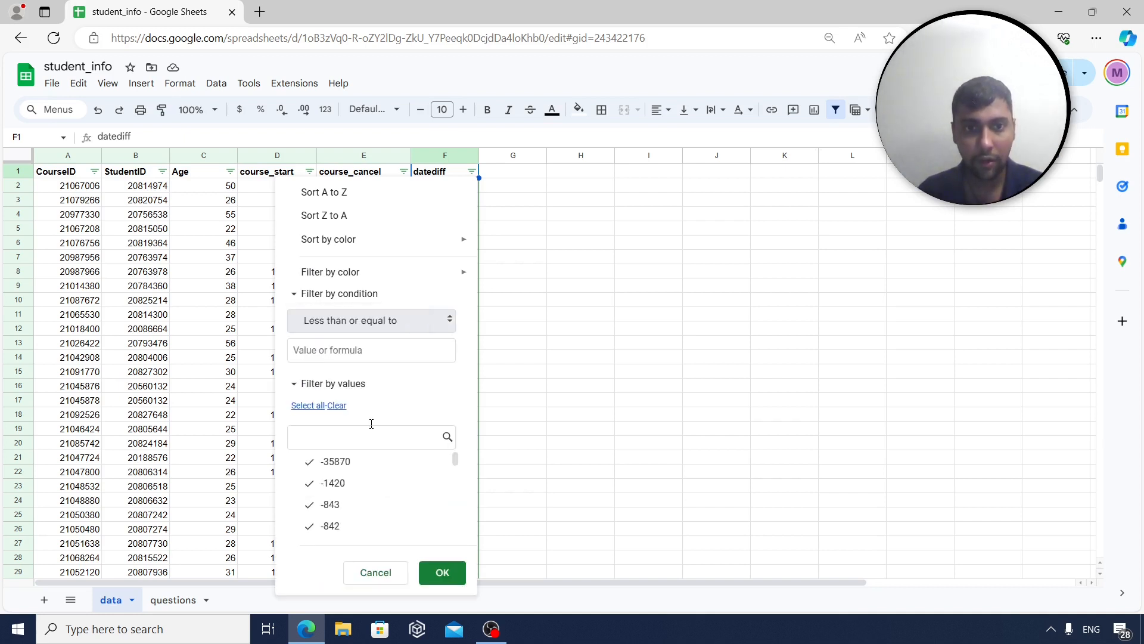
click(350, 349)
text(0)
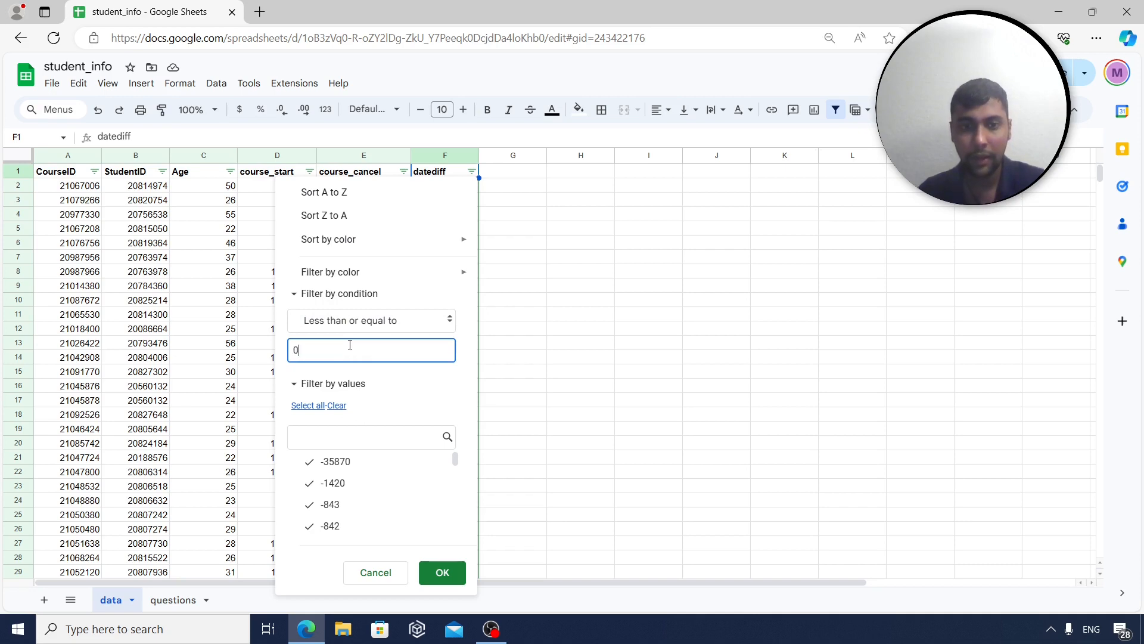
click(451, 572)
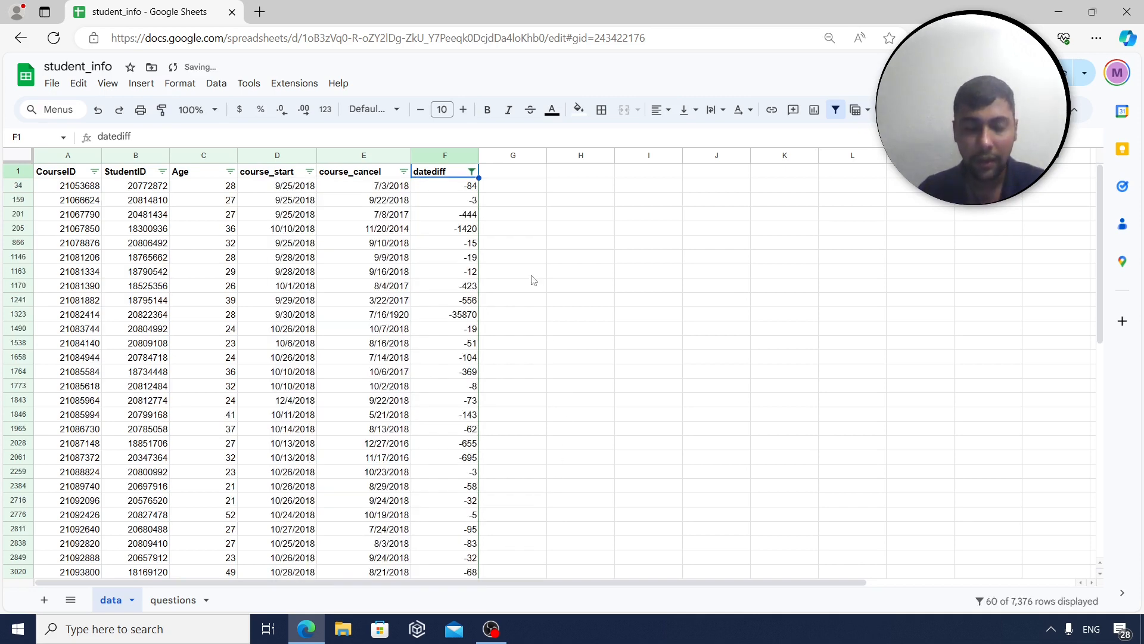
Review the filtered rows and compare the course start and cancel dates in rows 201, 1323 and 1846
scroll(533, 280, down, 6)
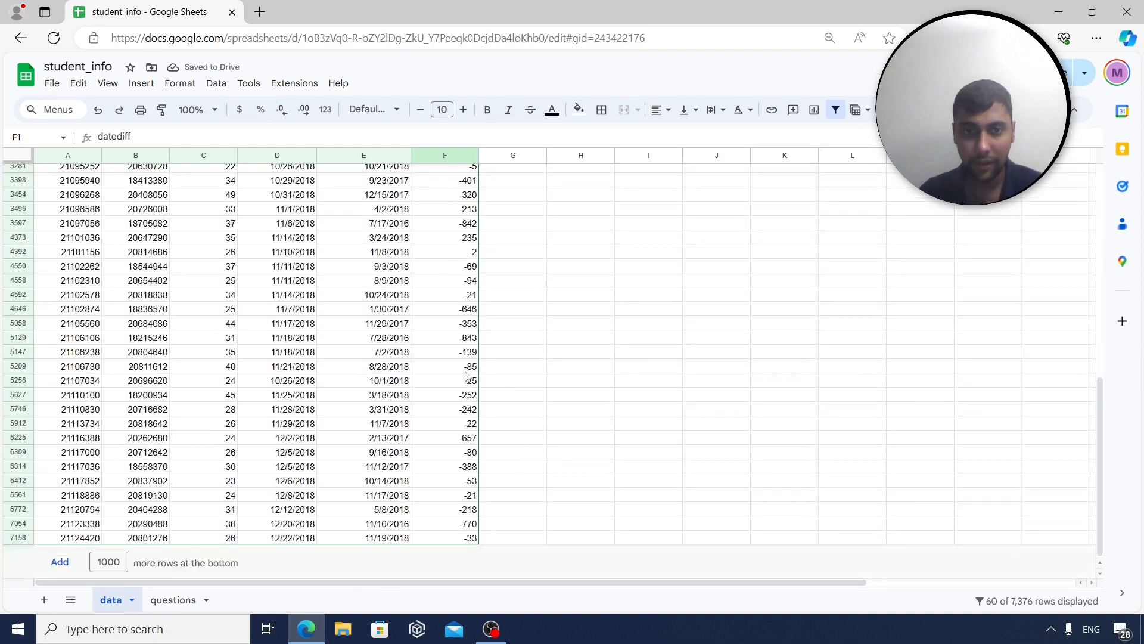
scroll(454, 362, up, 6)
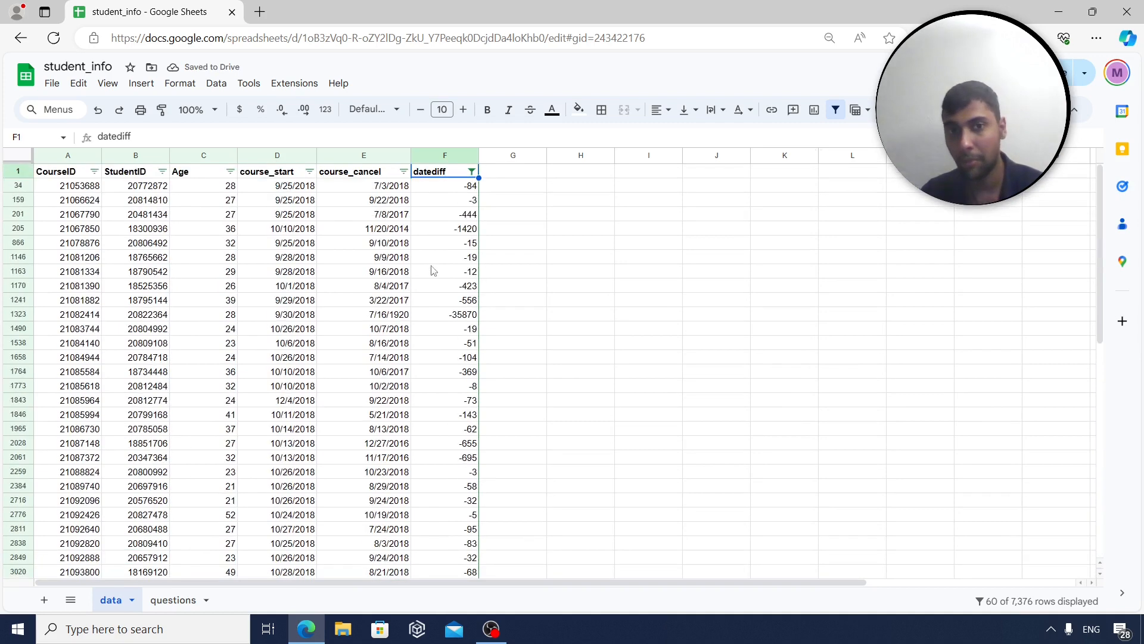
click(289, 215)
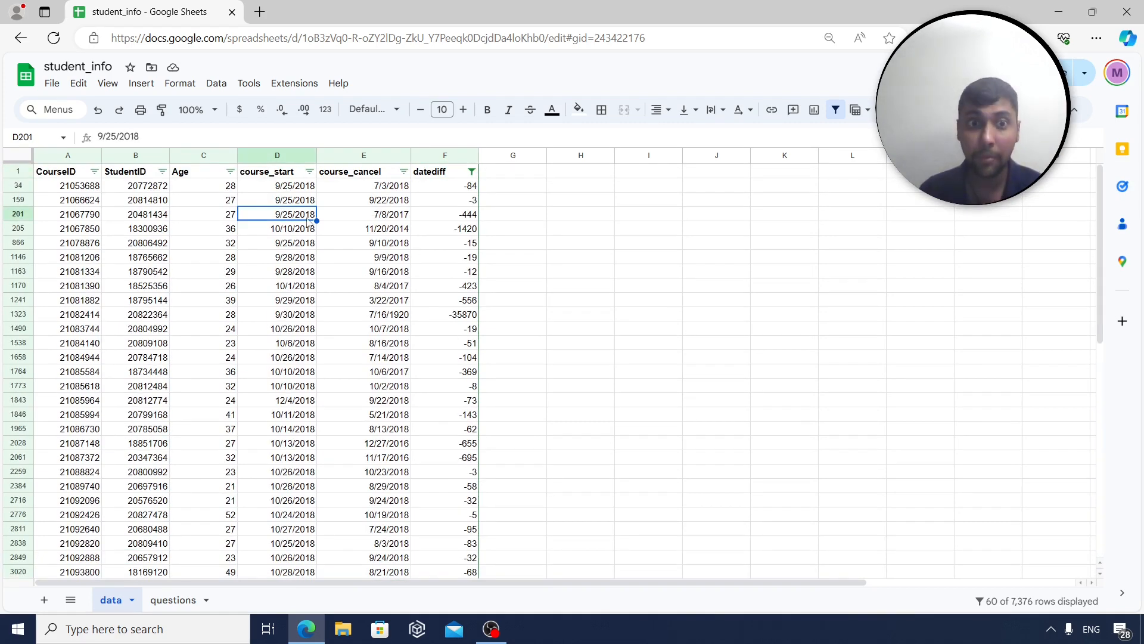
click(387, 220)
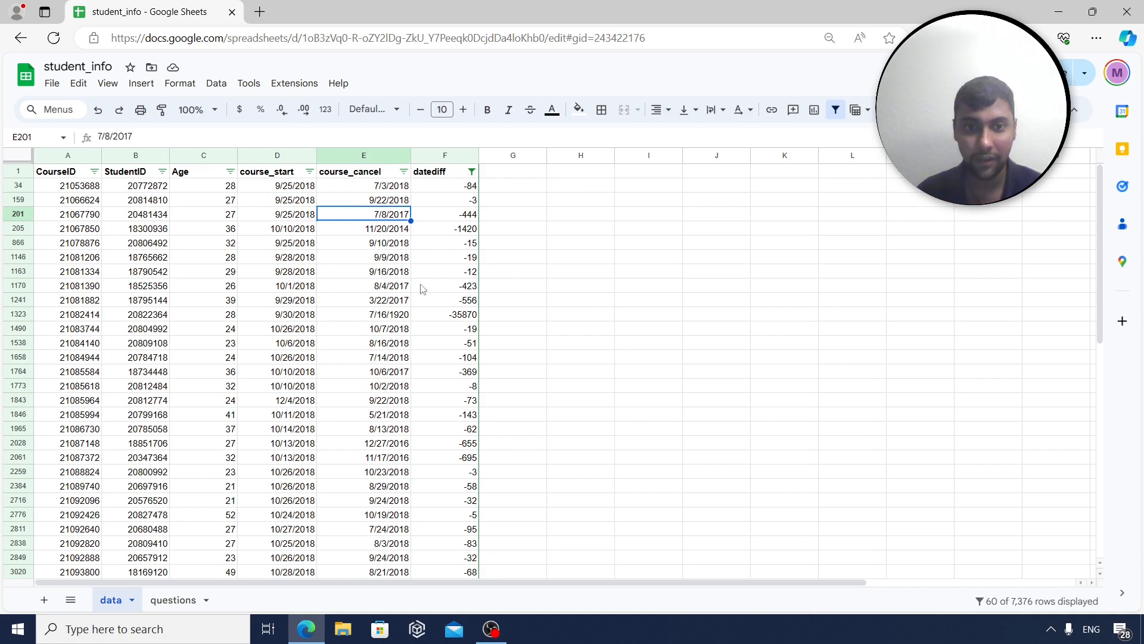
click(439, 318)
click(370, 320)
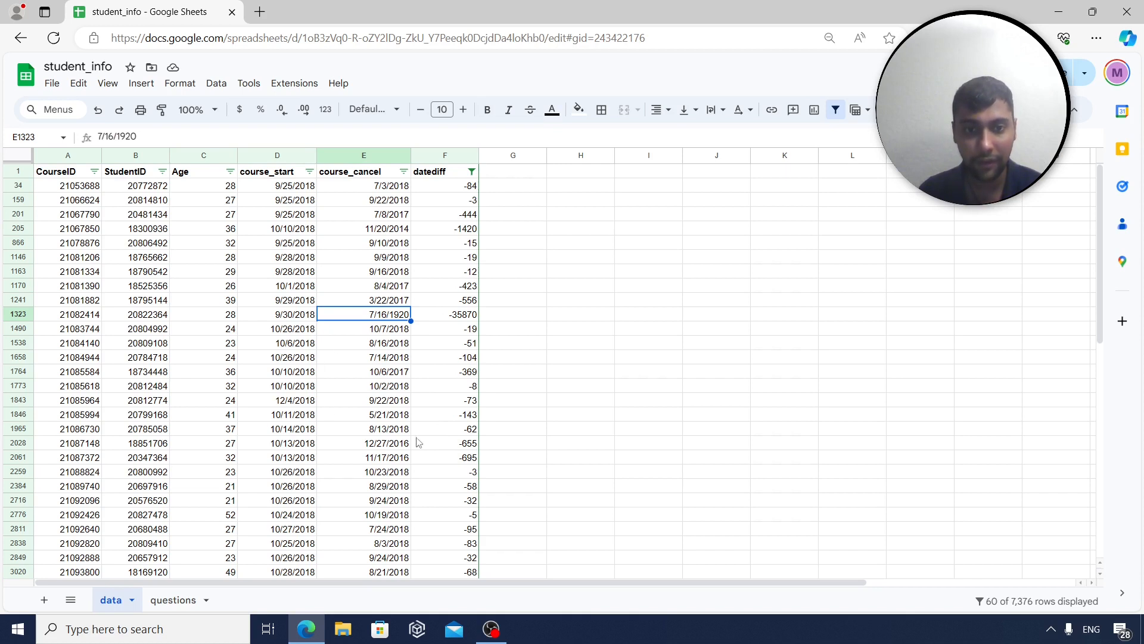
click(384, 417)
click(285, 418)
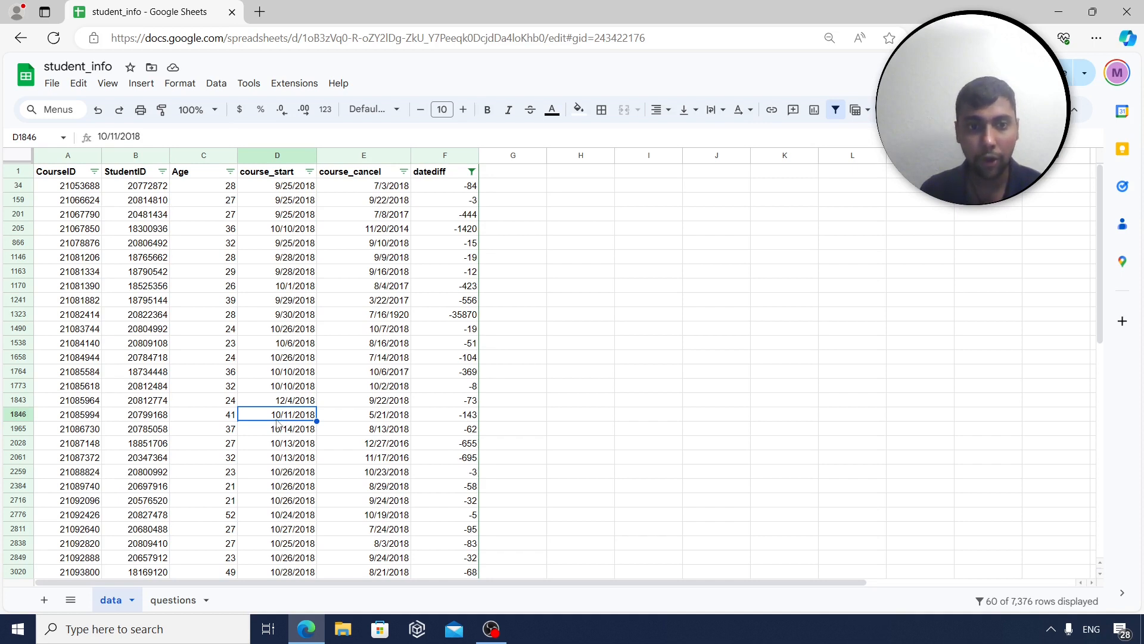
click(398, 418)
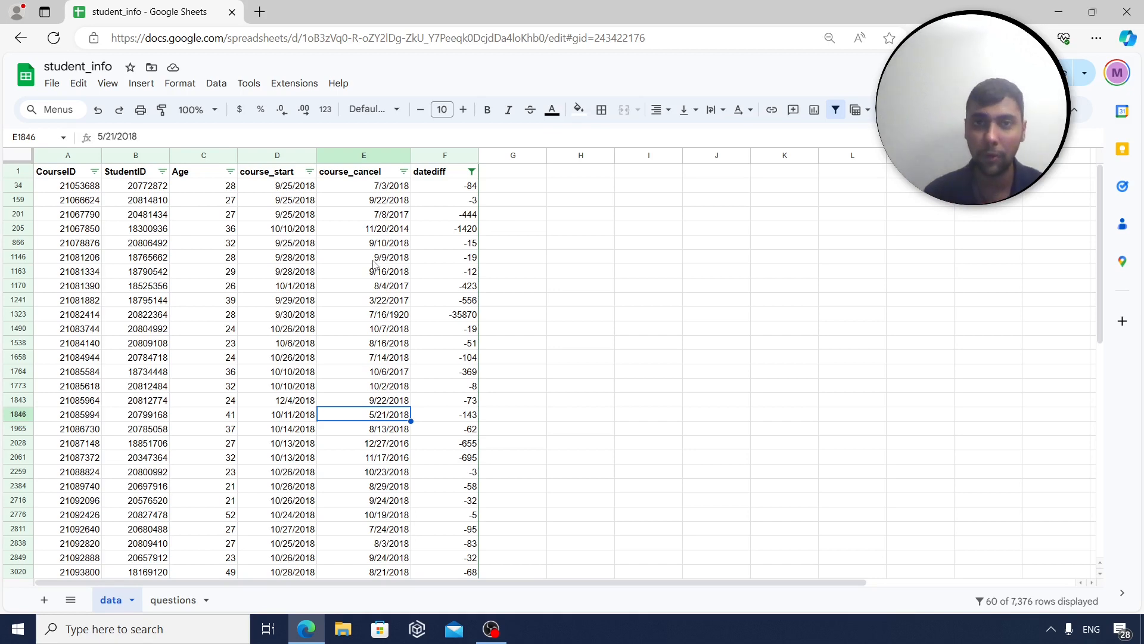
Remove the filter from the data and read the question on the highest average age in the questions sheet
click(835, 109)
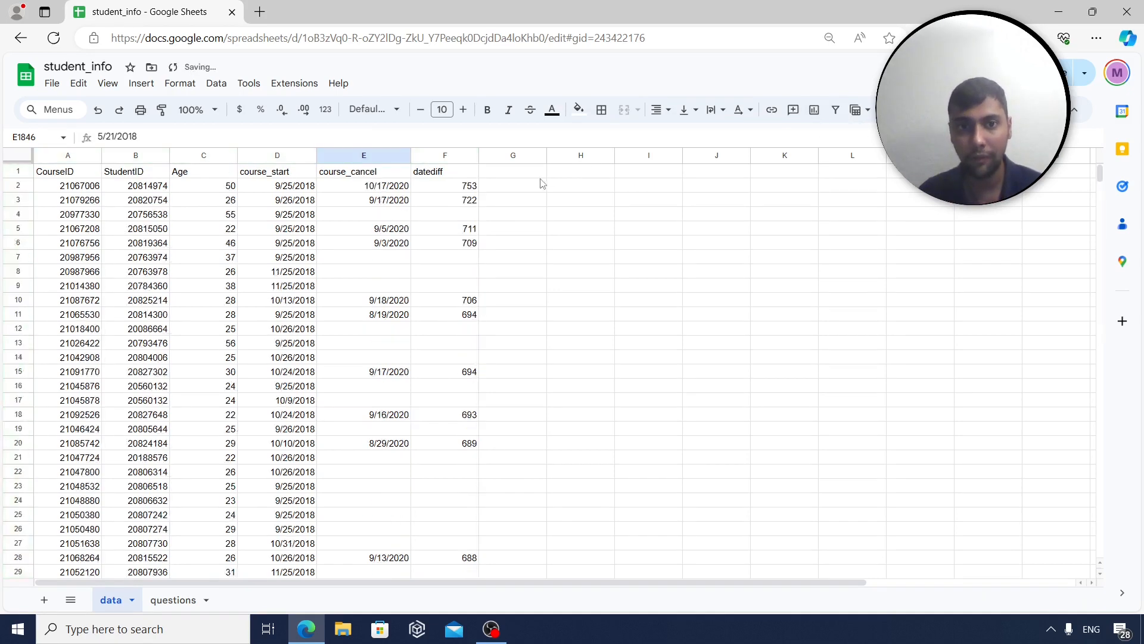
click(182, 602)
click(173, 205)
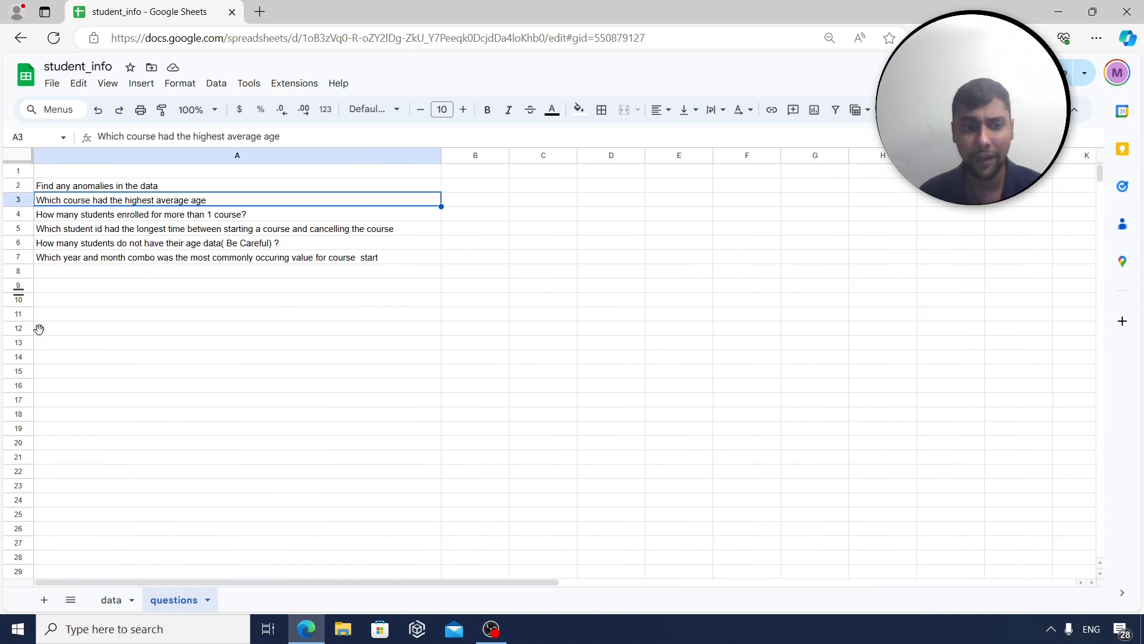
Create a pivot table on a new sheet from columns A to F of the data sheet
click(112, 599)
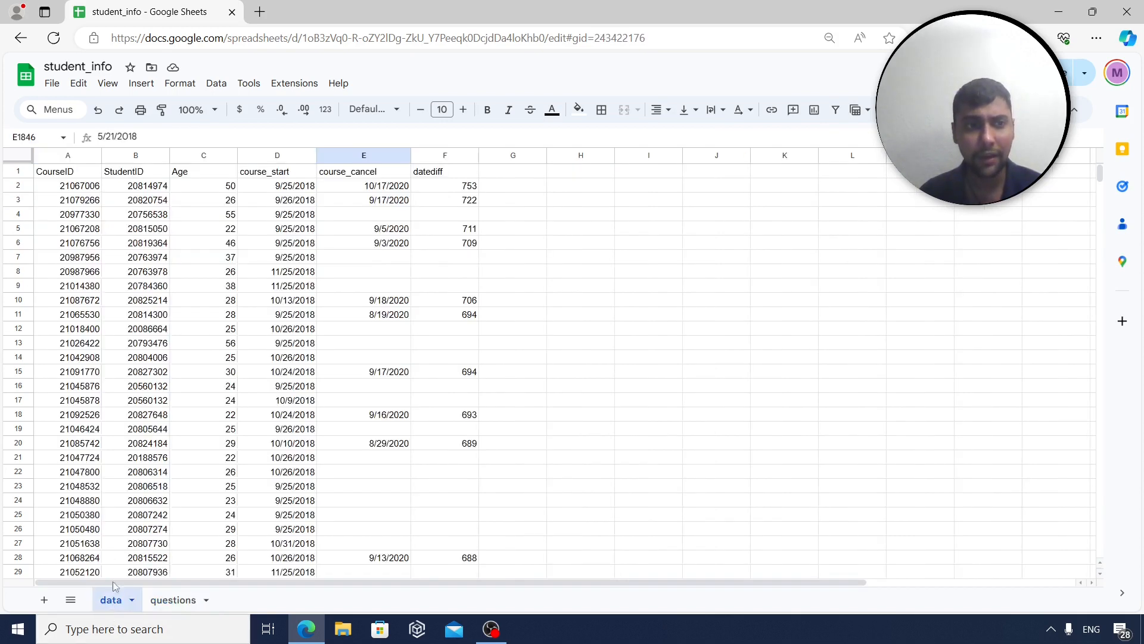
click(79, 188)
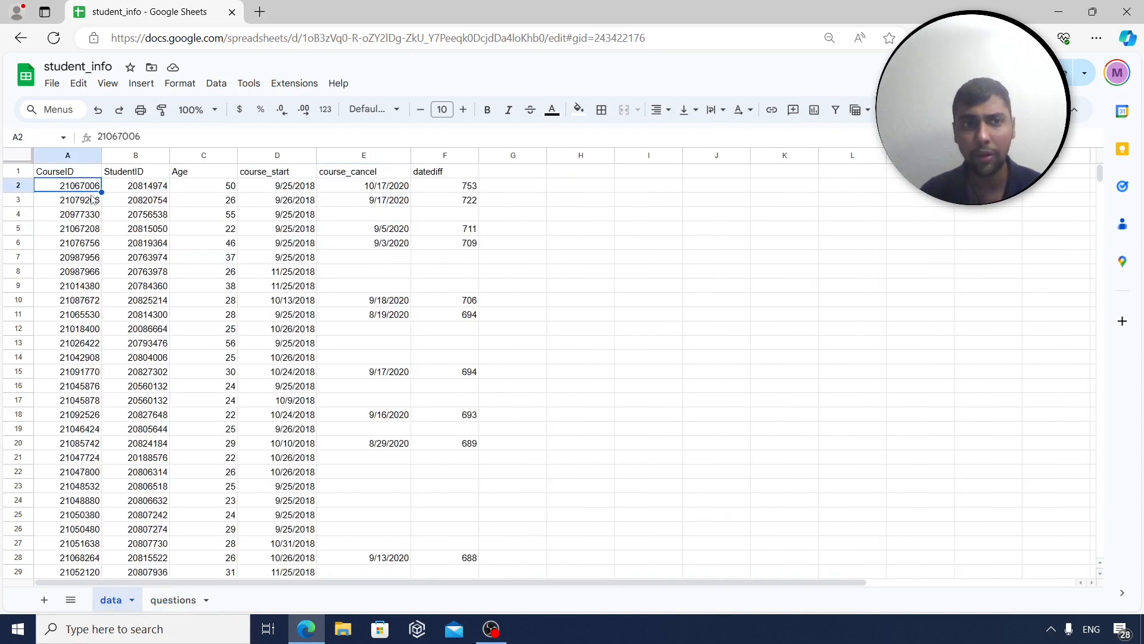
drag(72, 156, 468, 180)
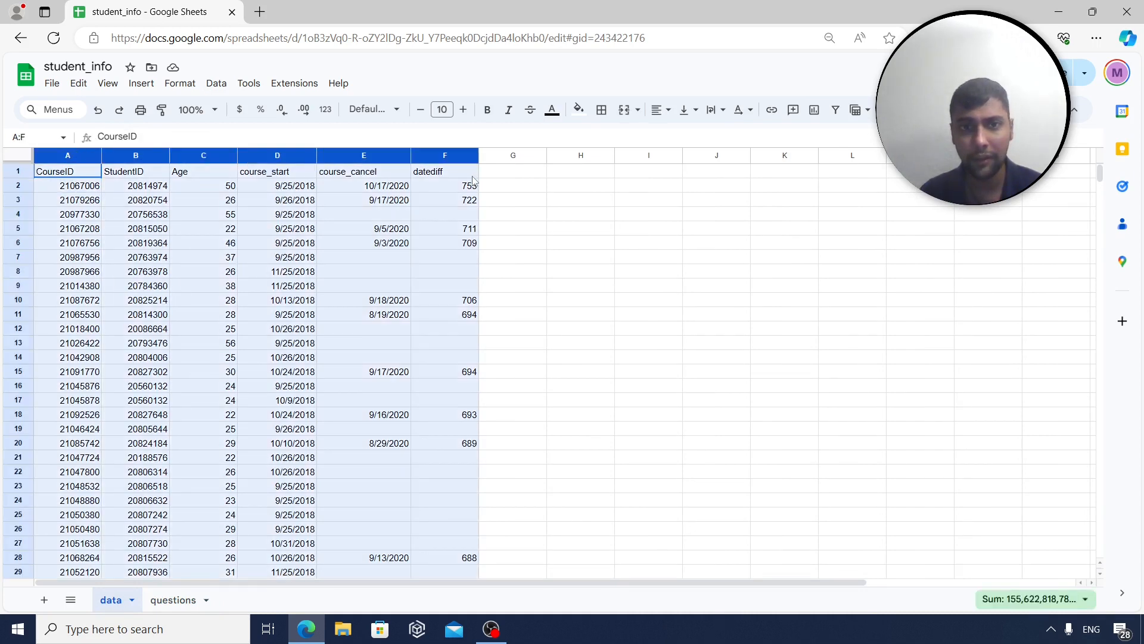
click(141, 83)
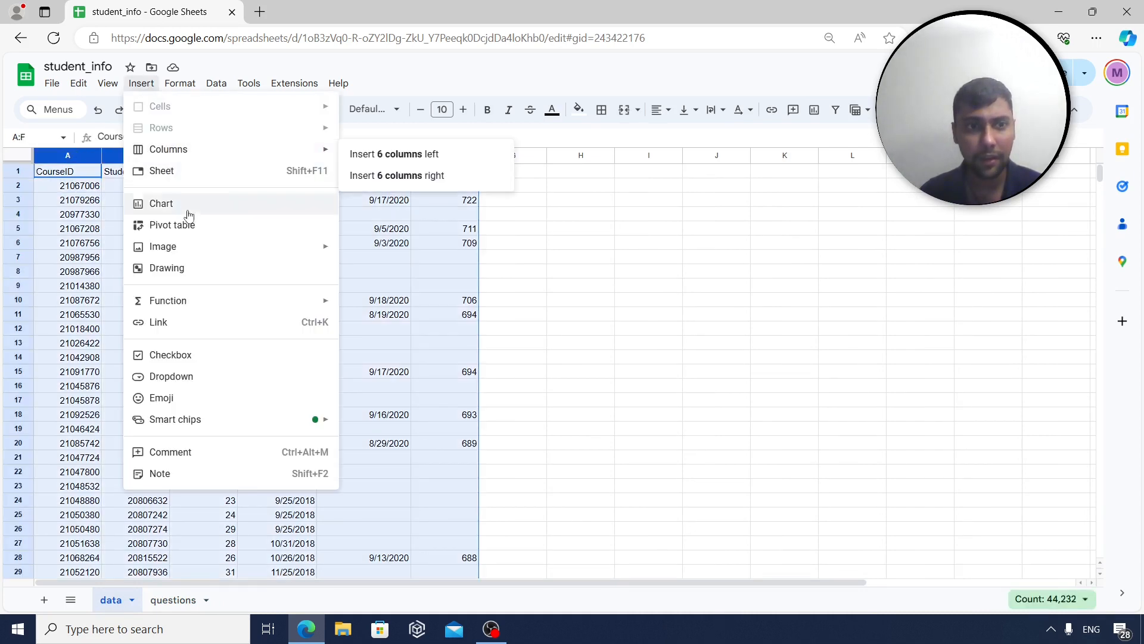
click(162, 204)
click(649, 420)
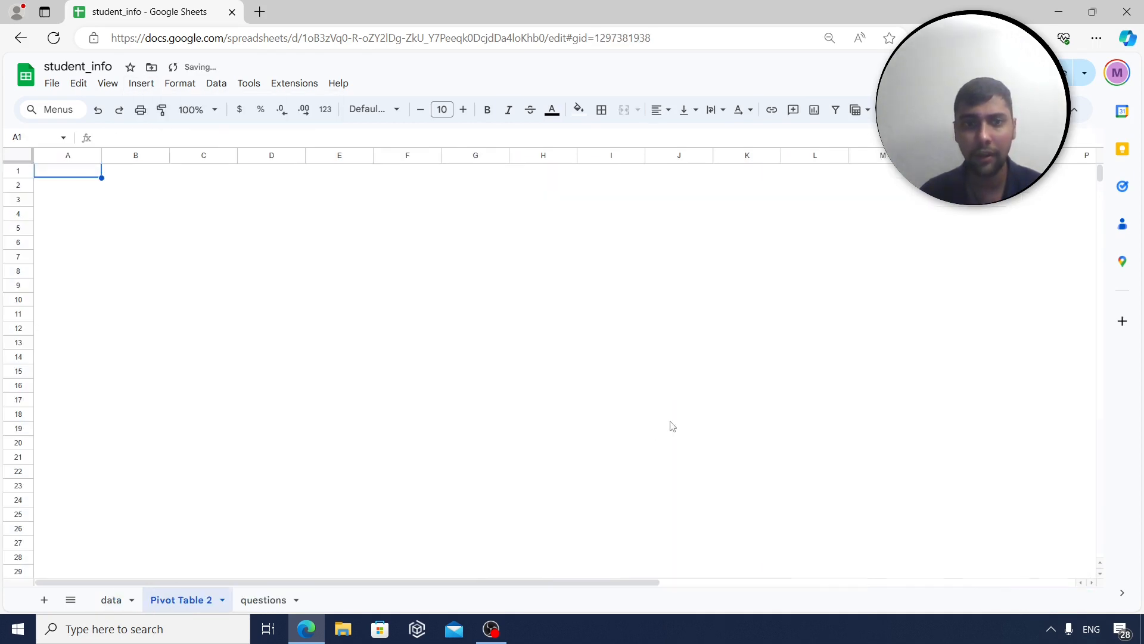
Set the pivot table's rows to CourseID and its values to Age summarized by AVERAGE
click(921, 323)
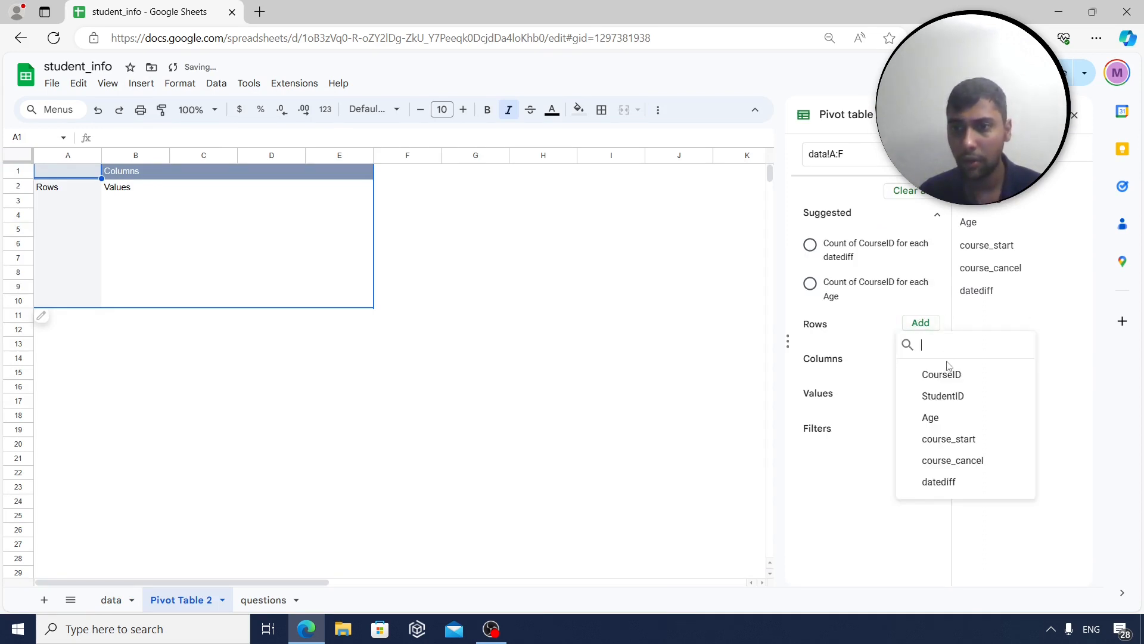
click(922, 370)
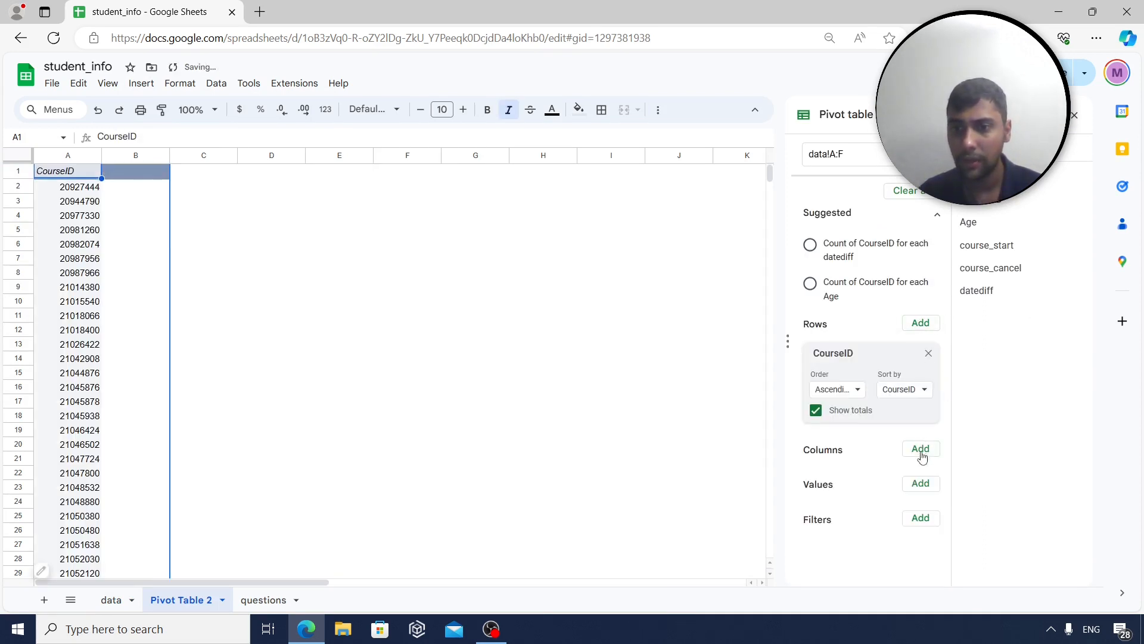
click(917, 483)
click(947, 394)
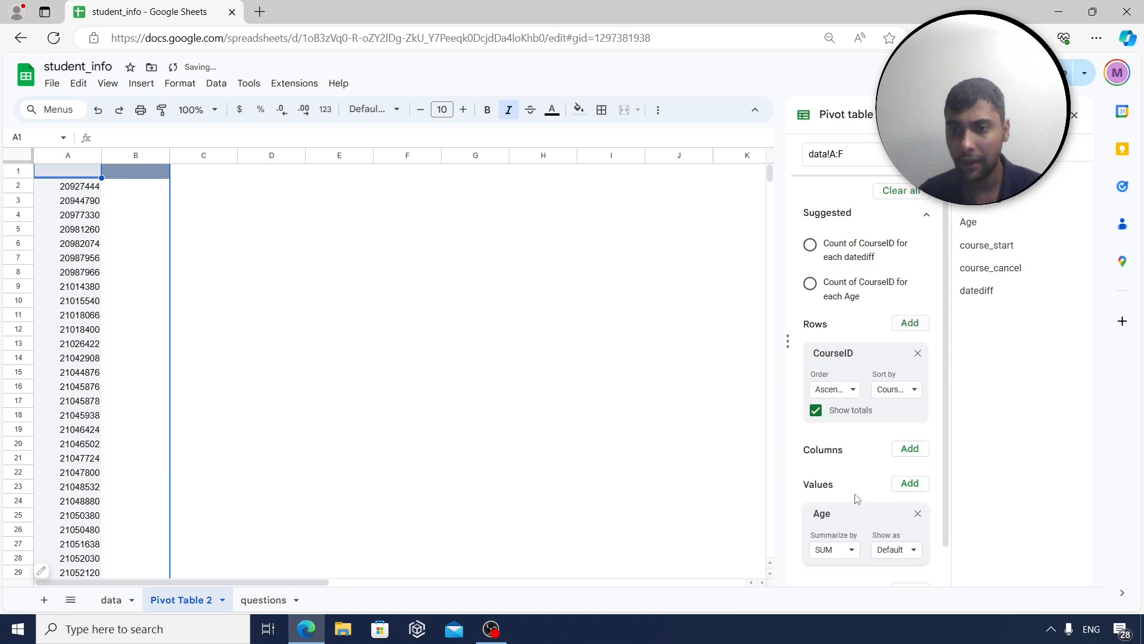
click(853, 551)
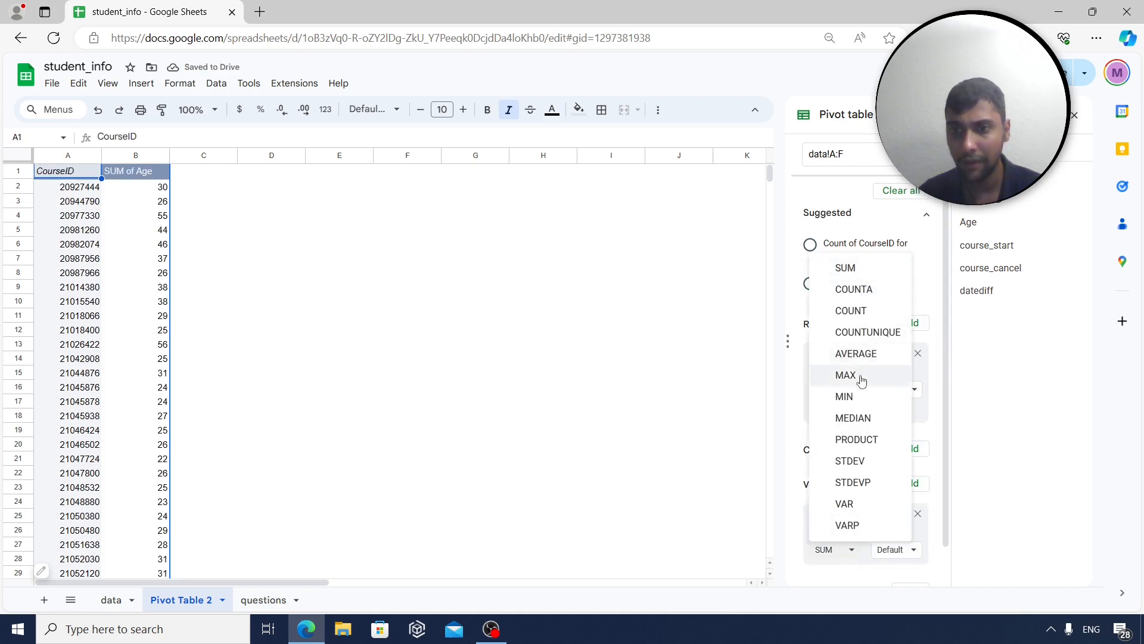
click(866, 356)
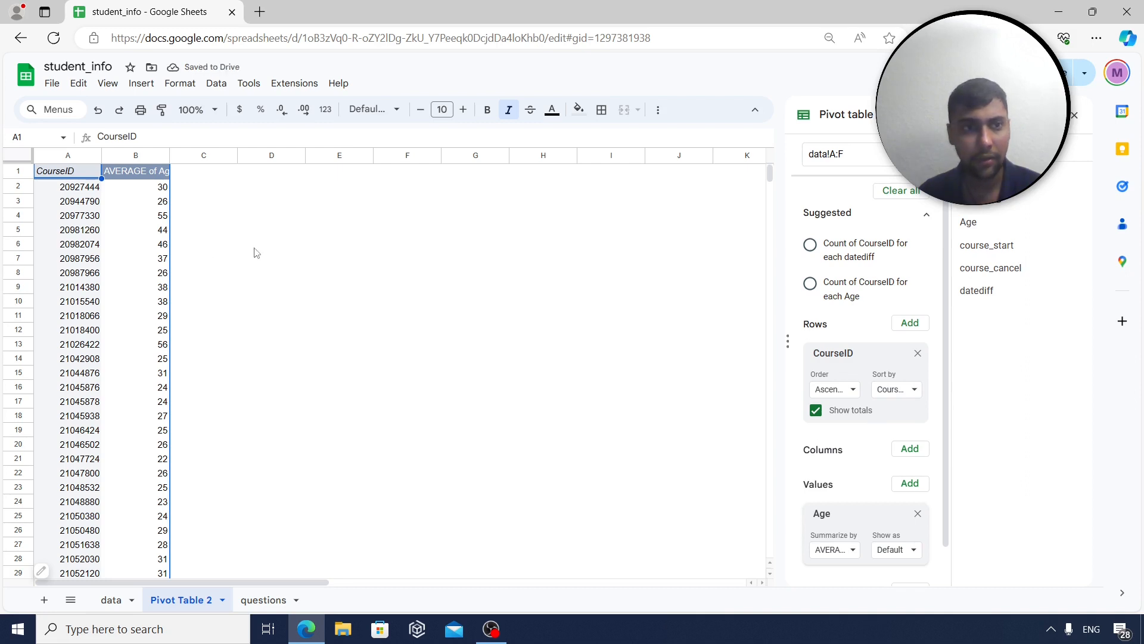
Sort the pivot table's CourseID rows by AVERAGE of Age in descending order
click(909, 389)
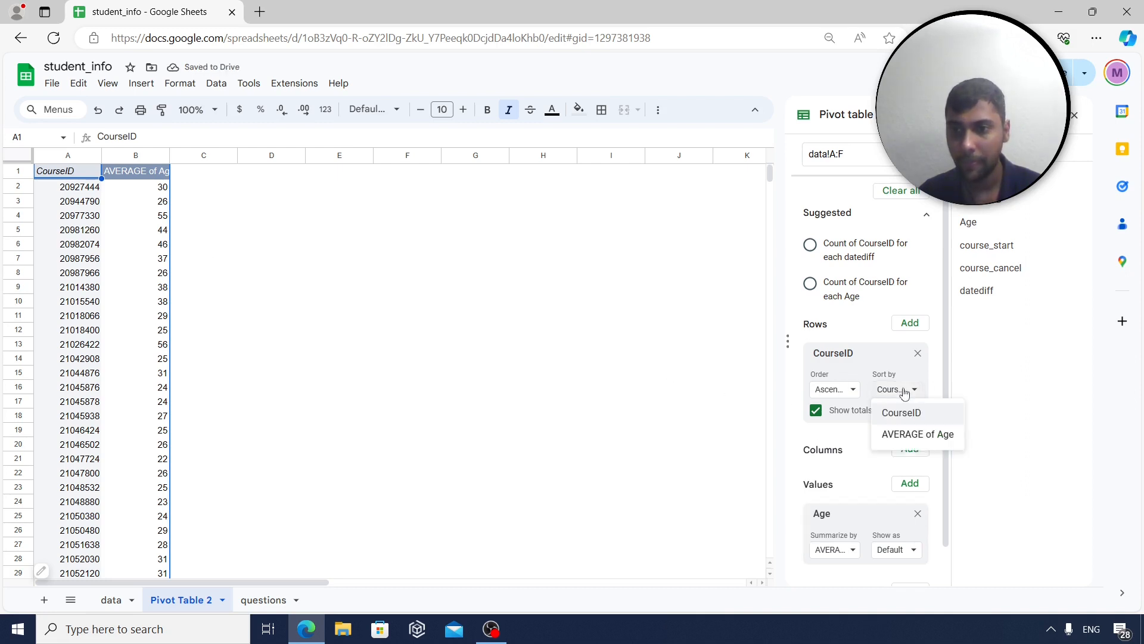
click(910, 435)
click(852, 389)
click(855, 435)
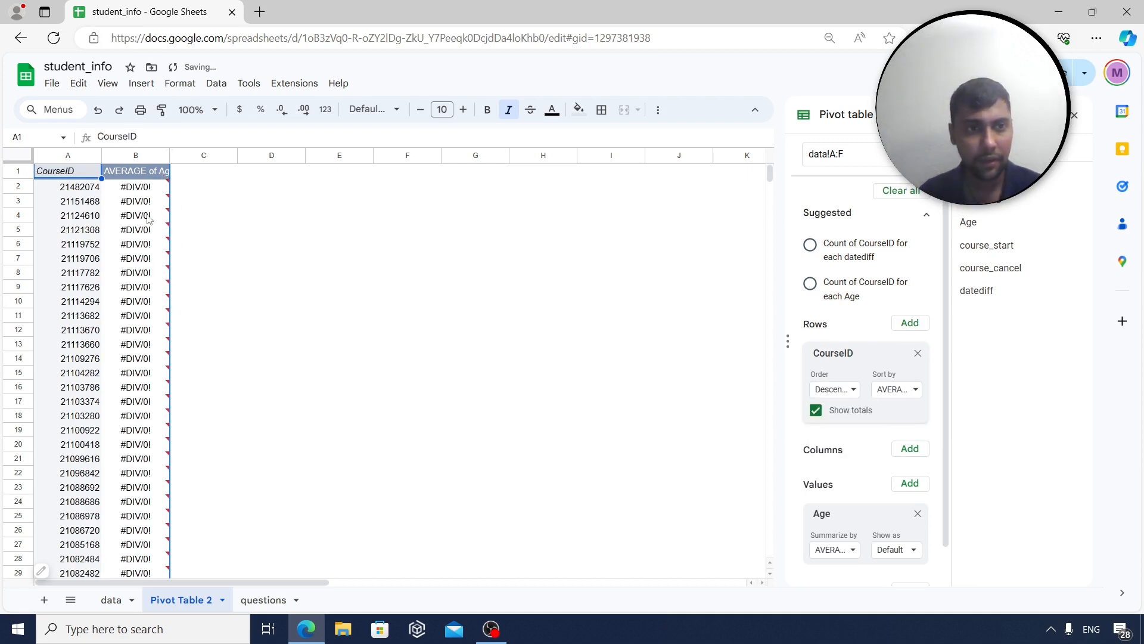
Examine the highest averages in the sorted pivot table, checking the course ID and average age in row 32
scroll(149, 219, down, 5)
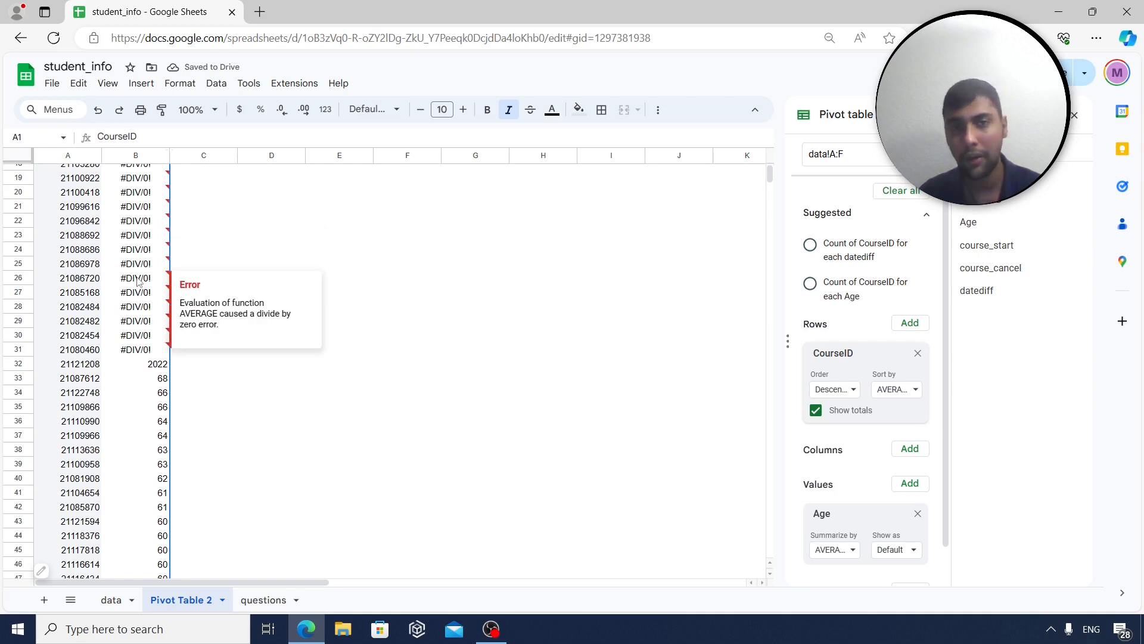
click(135, 368)
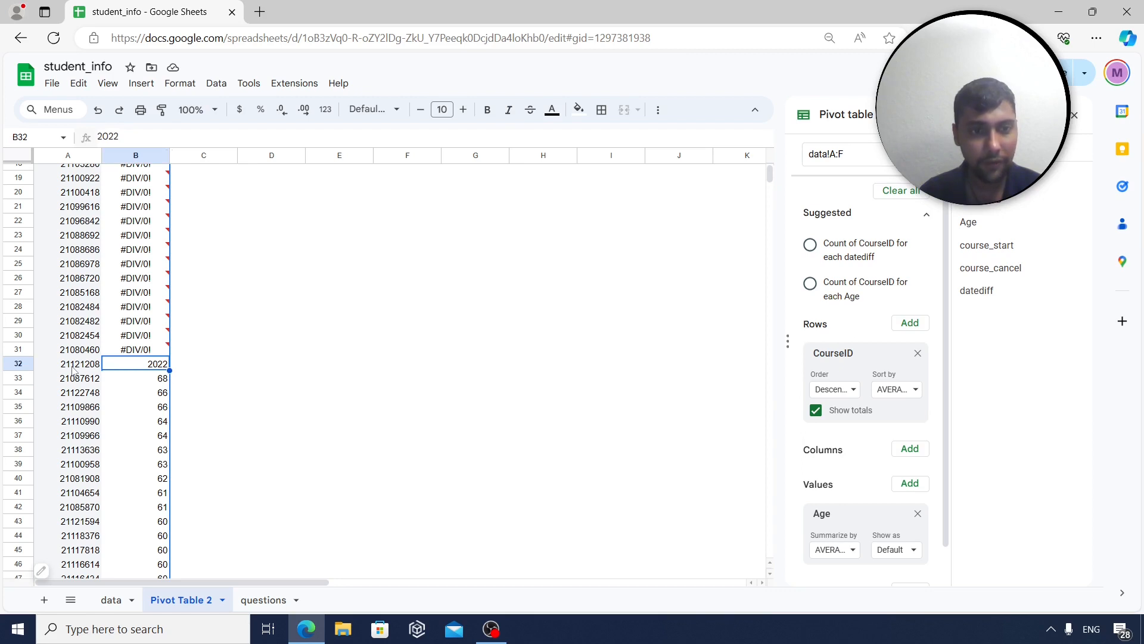
click(72, 366)
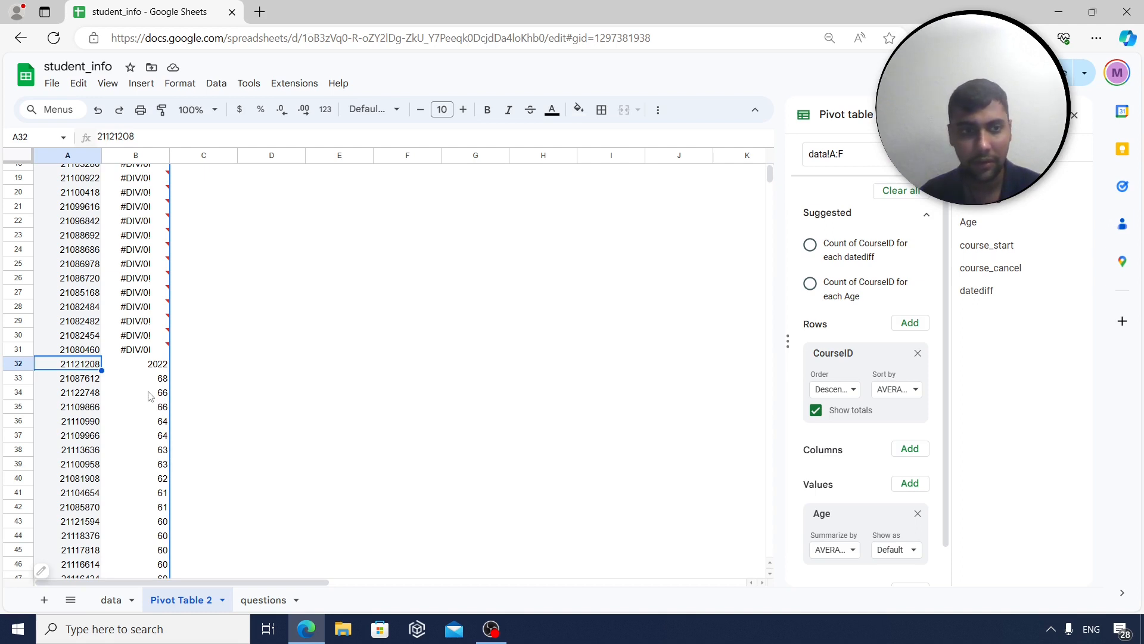
scroll(150, 397, up, 5)
scroll(155, 395, down, 5)
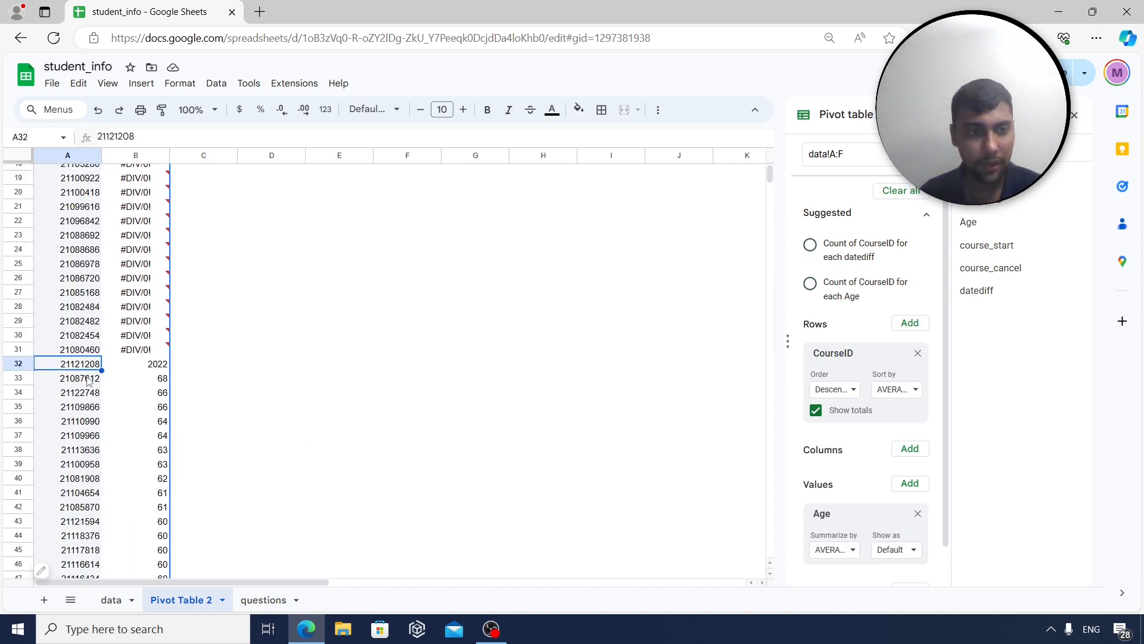
Add a filter to columns A to F of the data sheet
click(113, 600)
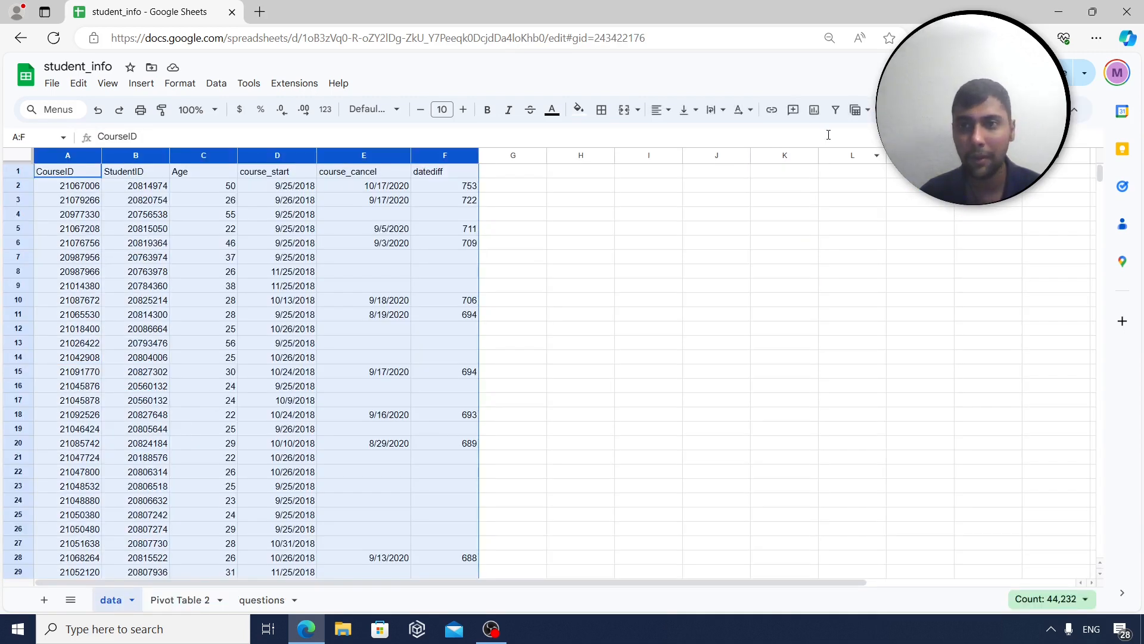
click(835, 111)
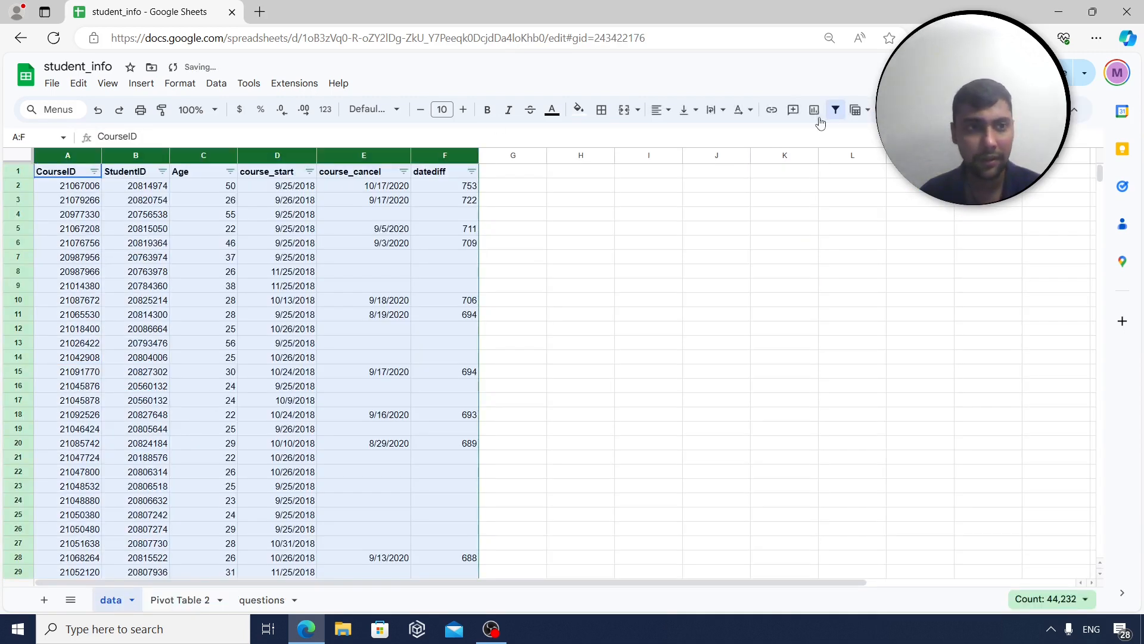
Try to filter the CourseID column for 21121208
click(95, 171)
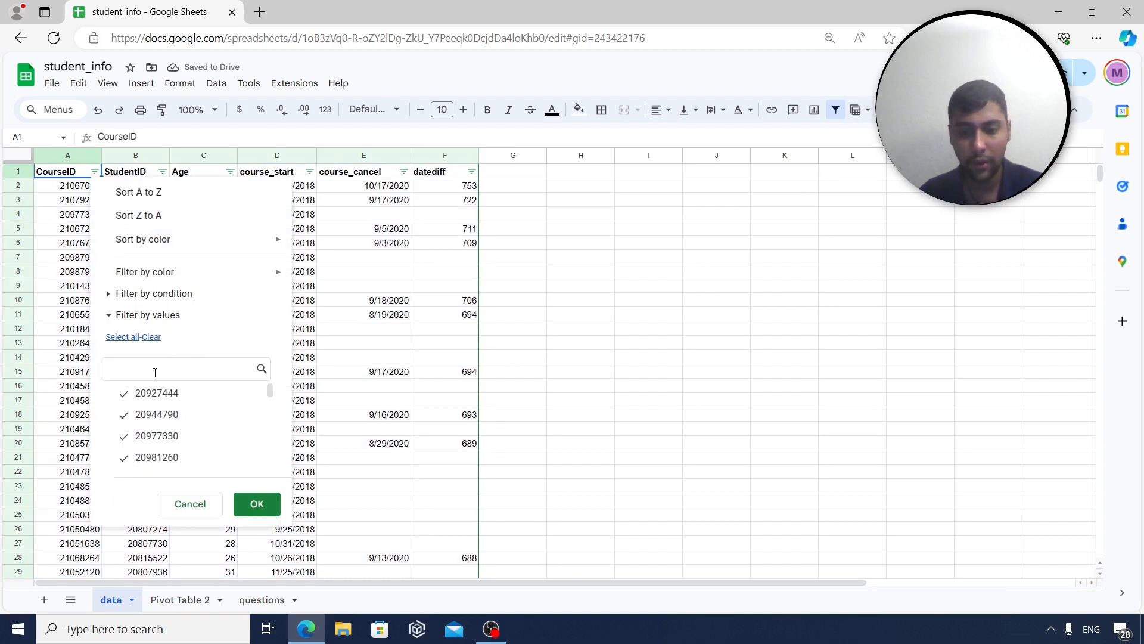
click(155, 374)
text(21121208)
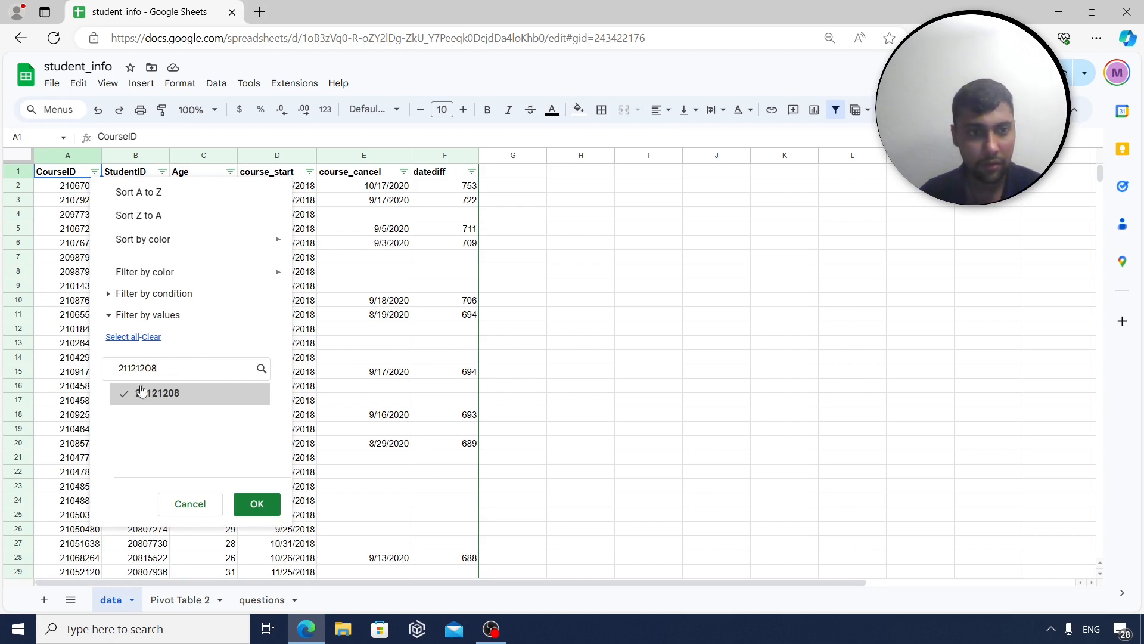
click(256, 503)
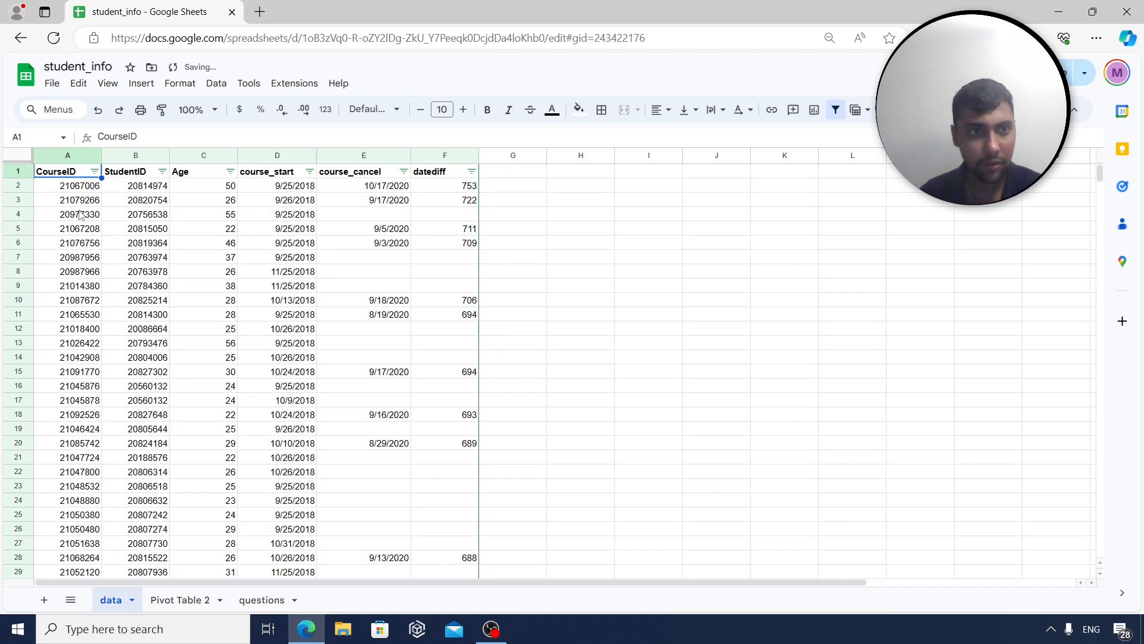
Clear all selected CourseID filter values, show only course 21121208, and check that row's Age value
click(94, 171)
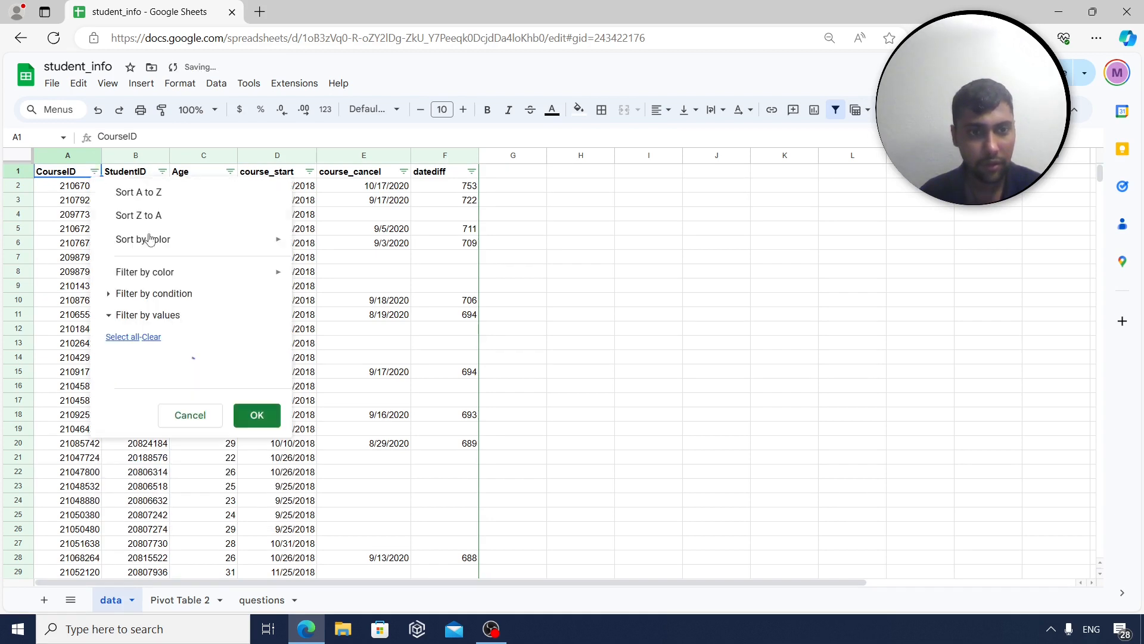
click(149, 338)
click(144, 365)
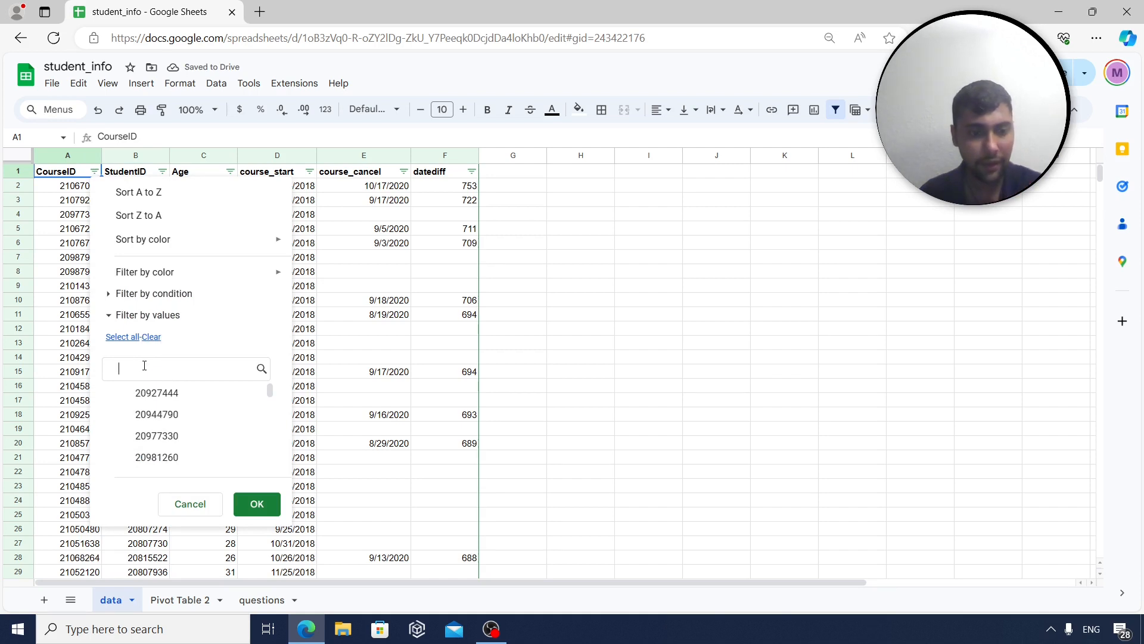
text(21121208)
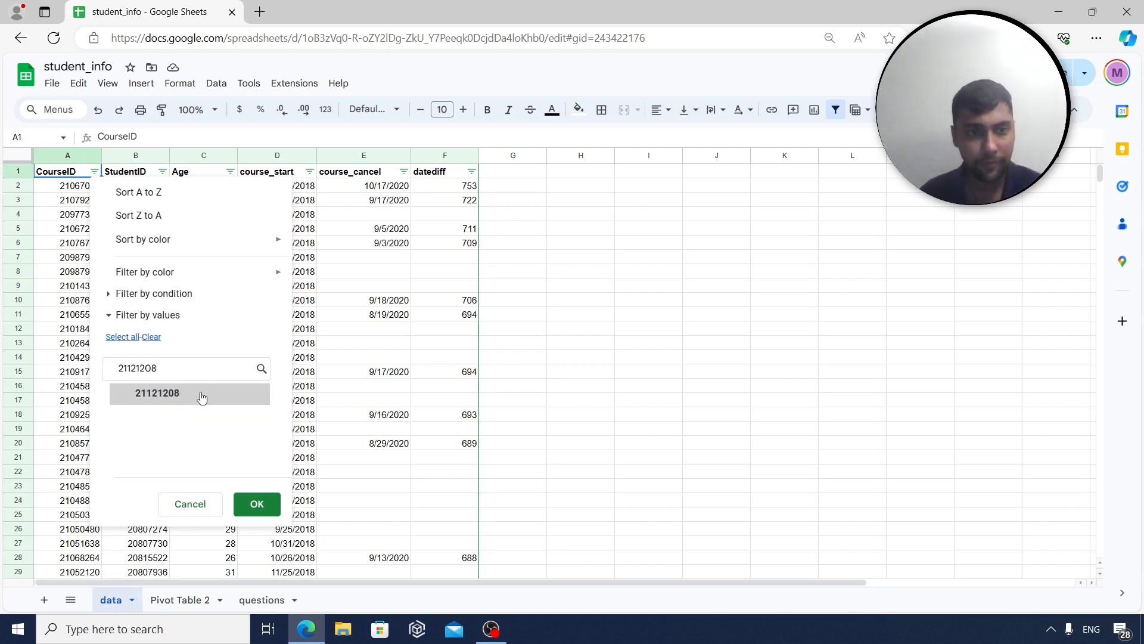
click(202, 398)
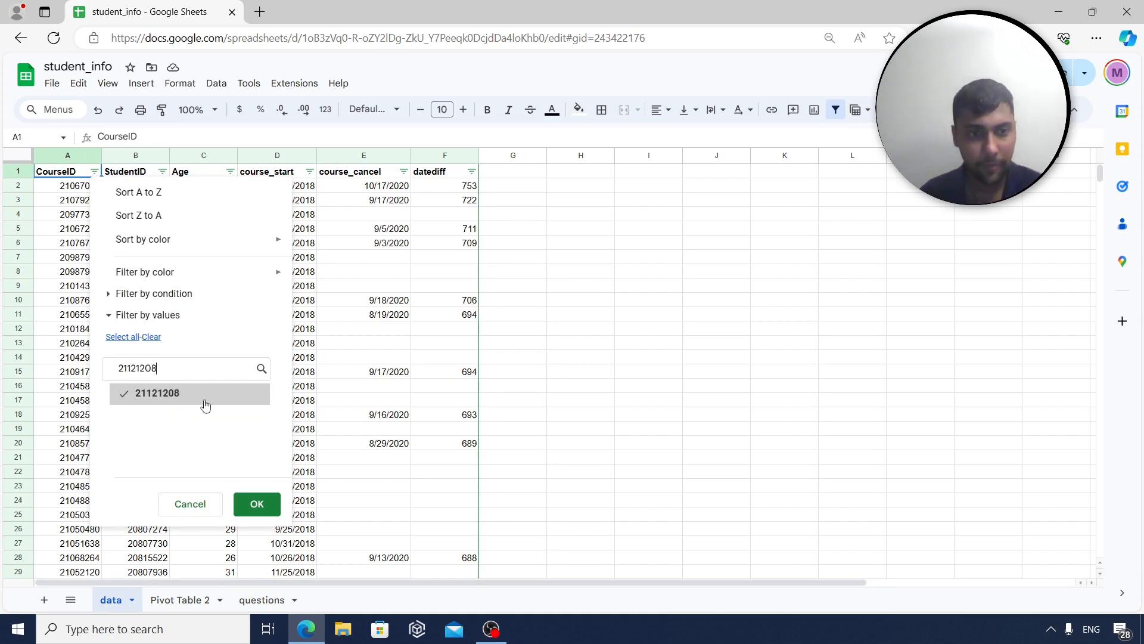
click(255, 504)
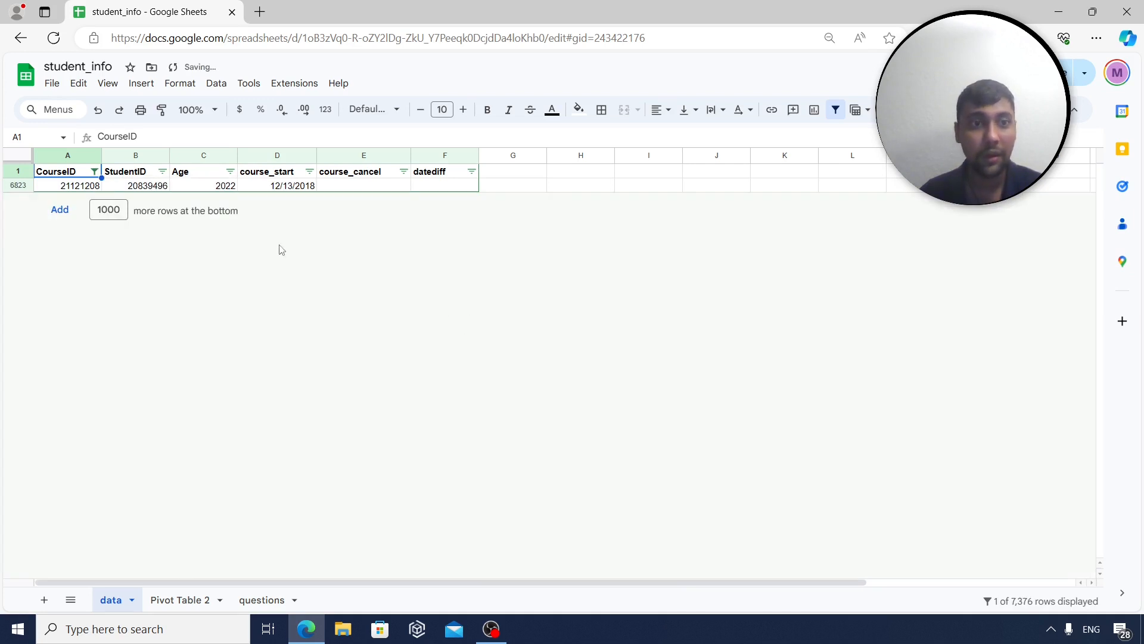
click(216, 189)
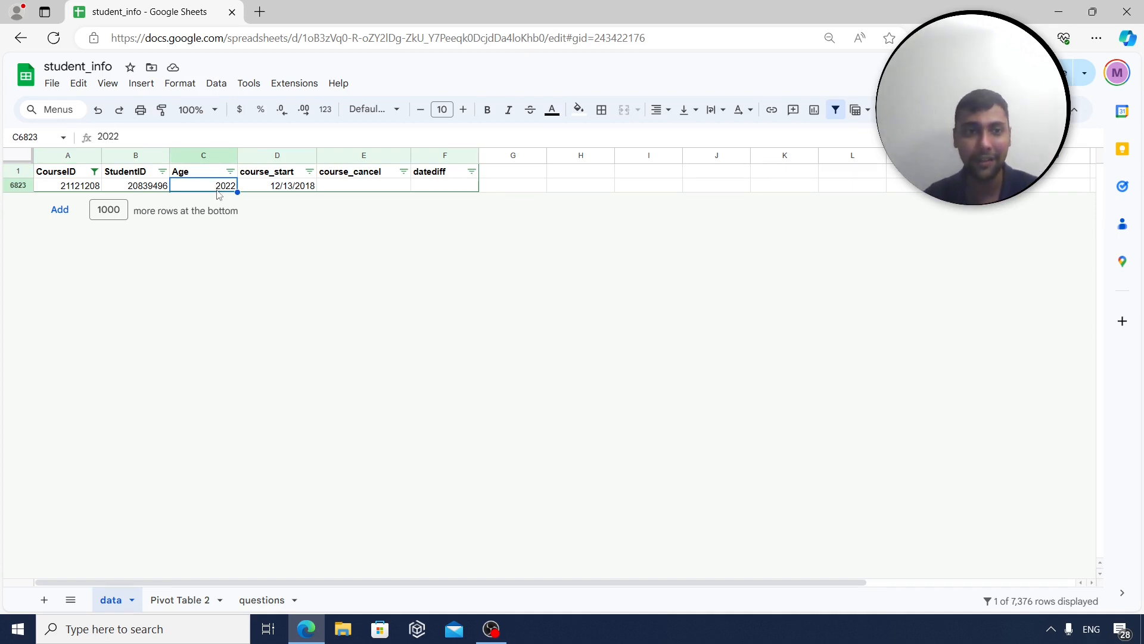
Revisit the questions sheet and check the course in row 33 of the pivot table
click(244, 601)
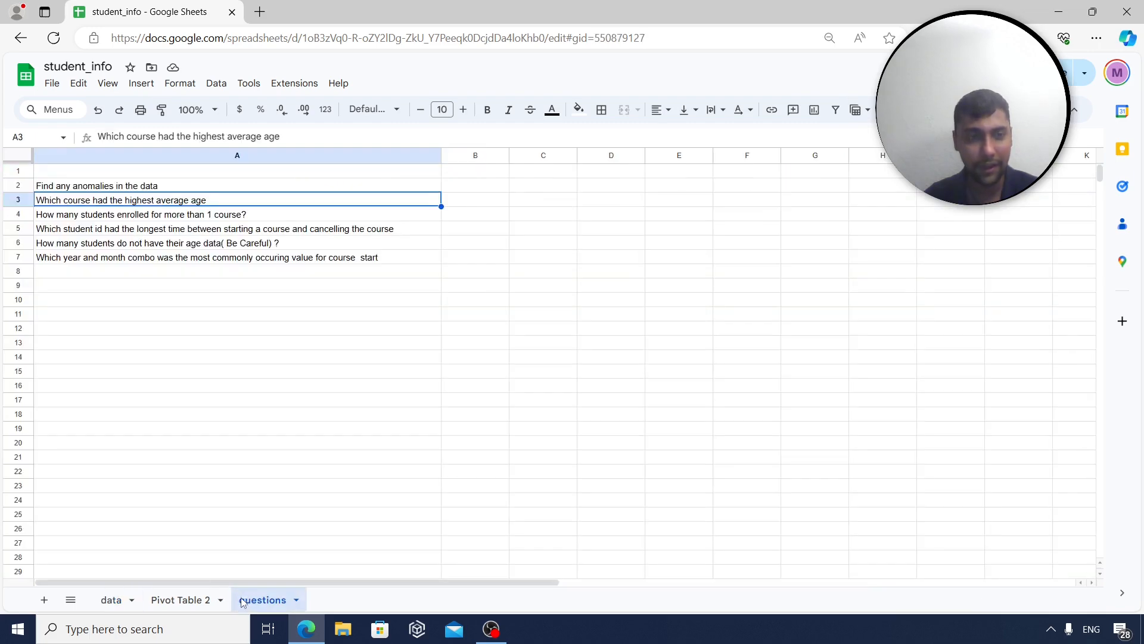
click(204, 598)
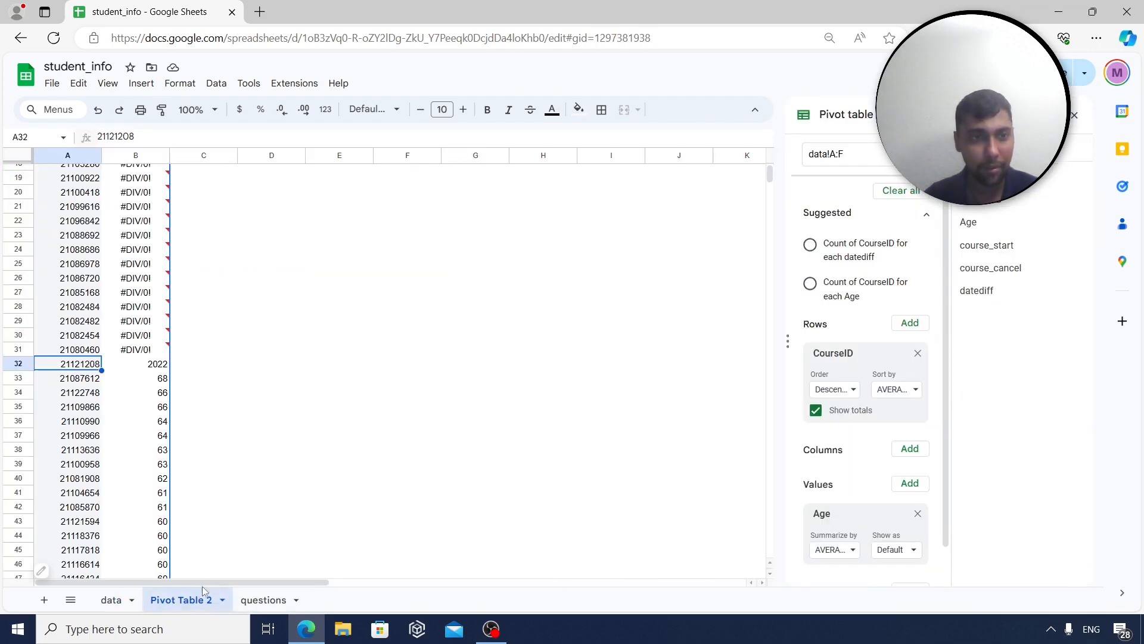
click(90, 381)
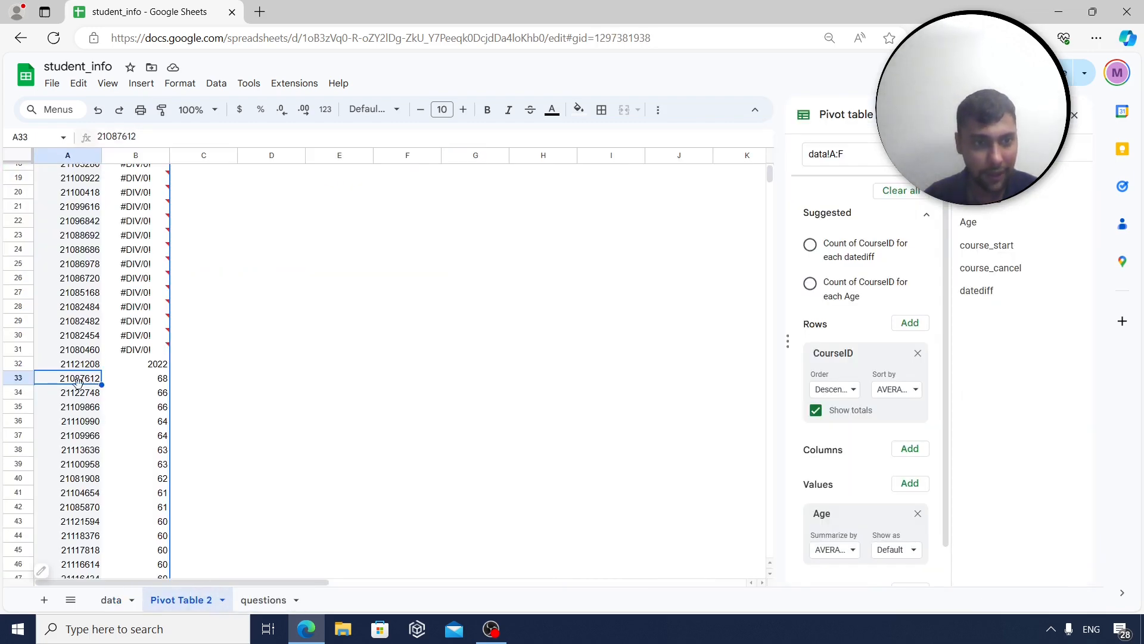
Include course 21087612 in the data sheet's CourseID filter alongside 21121208
click(112, 599)
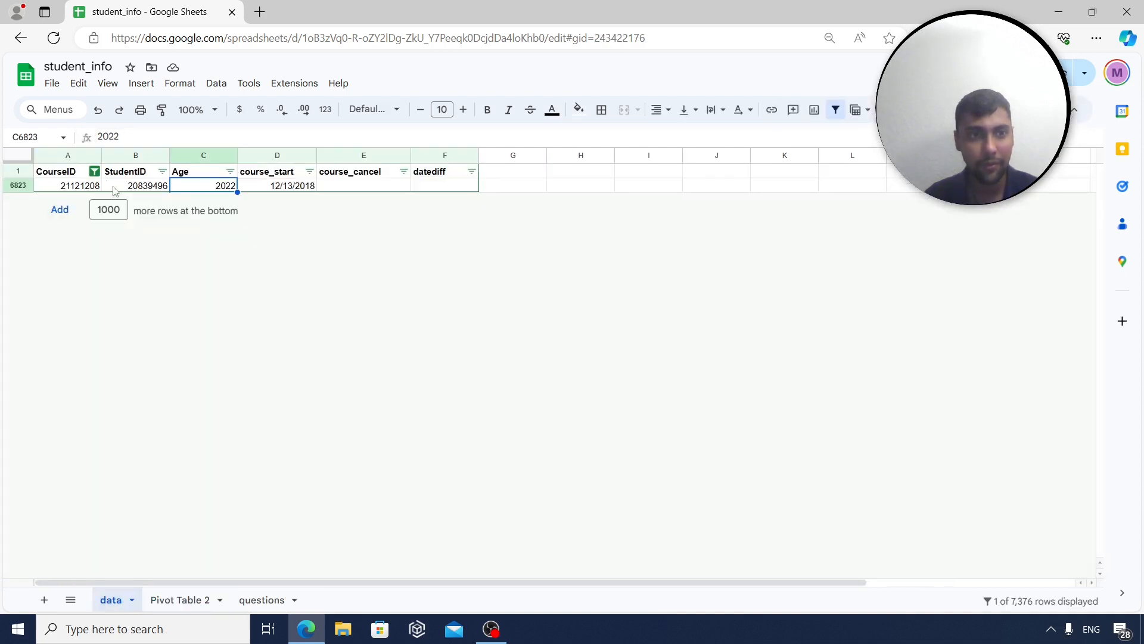
click(94, 171)
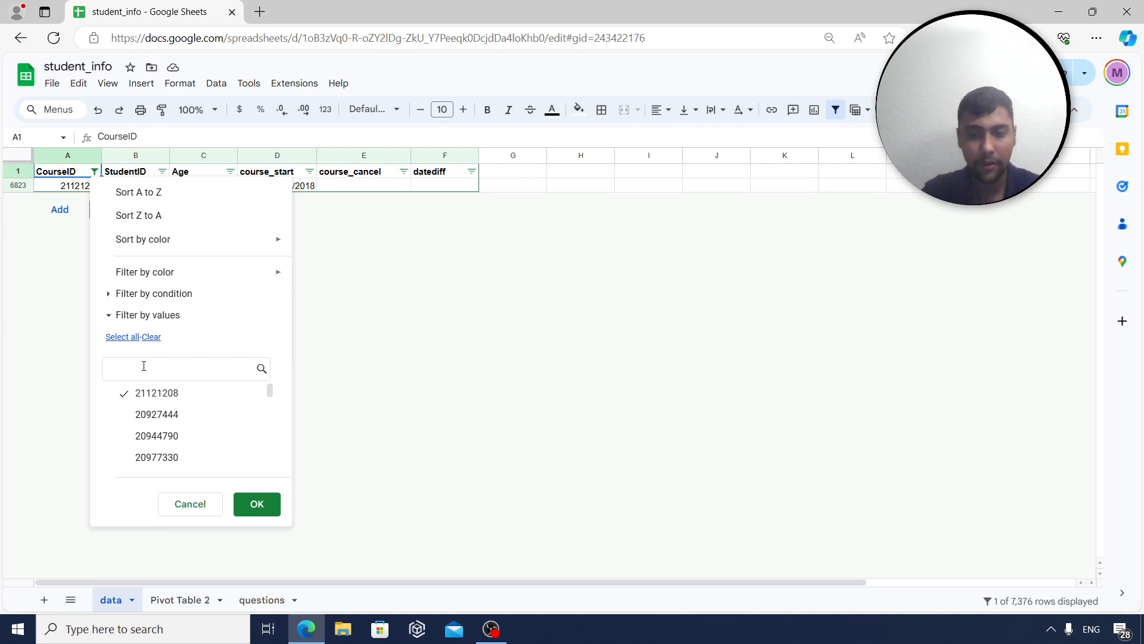
text(21087612)
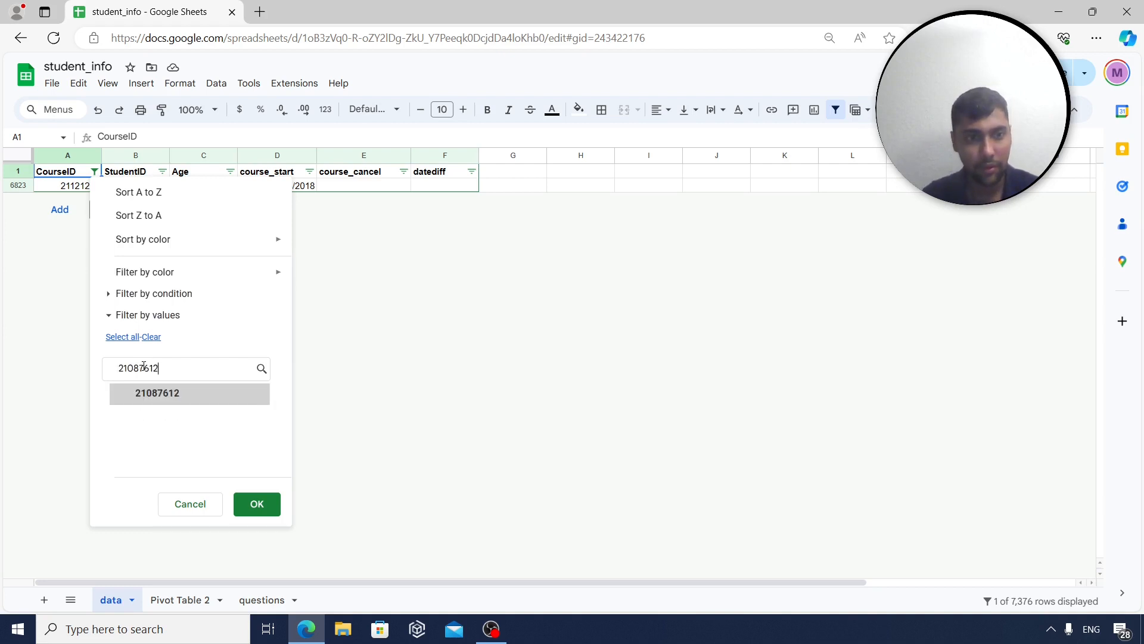
click(173, 394)
click(257, 504)
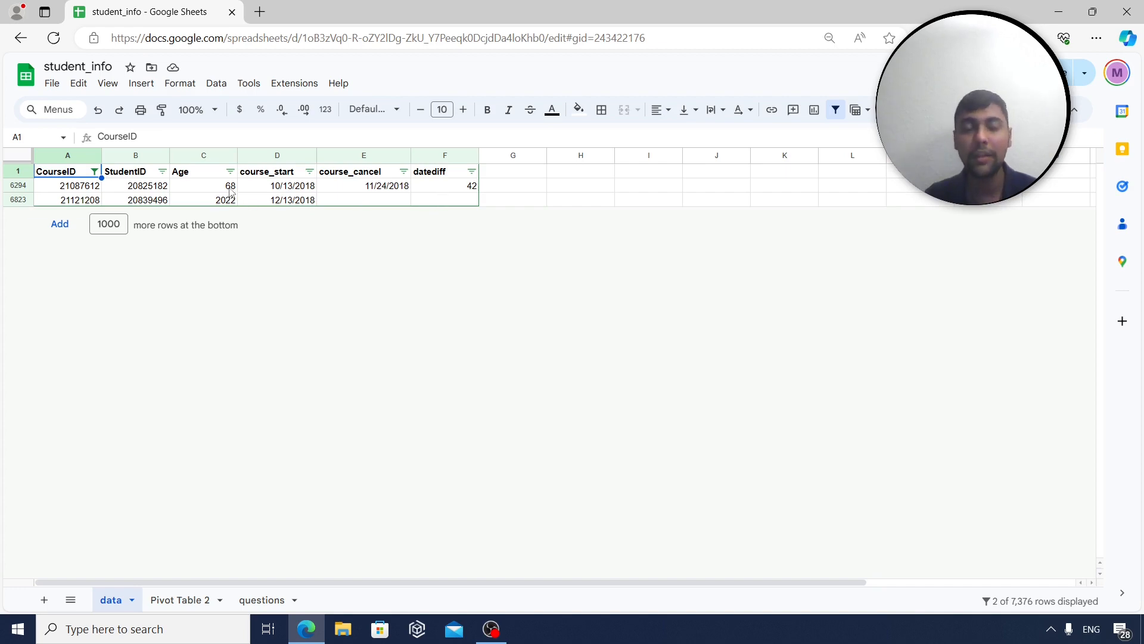
Remove the filter from the data and read the question about students enrolled for more than 1 course
click(835, 110)
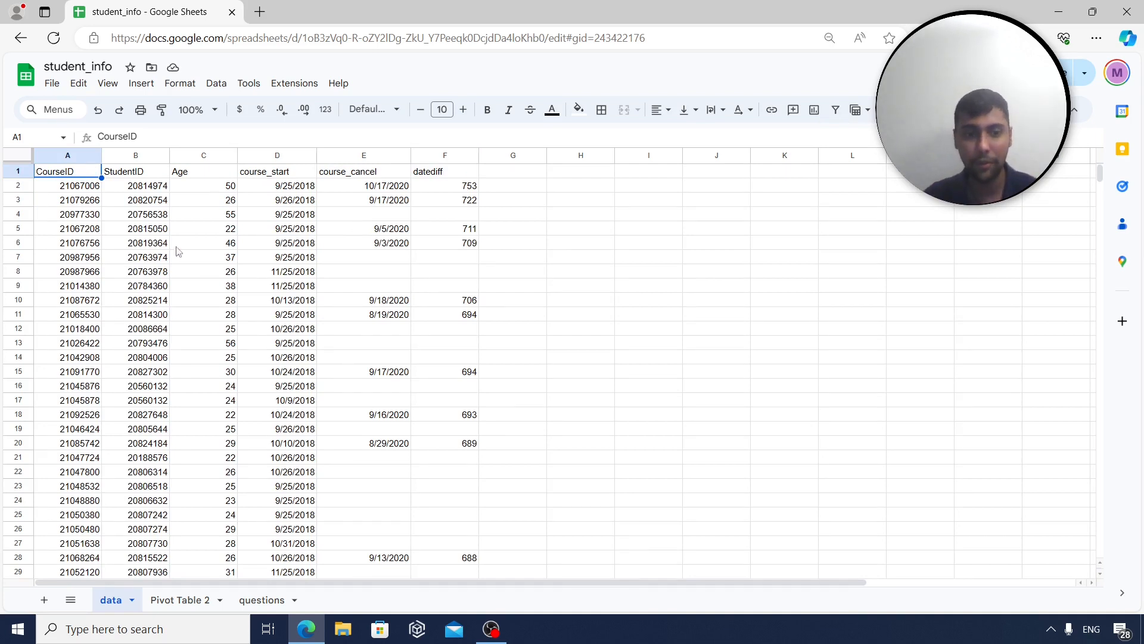
click(260, 603)
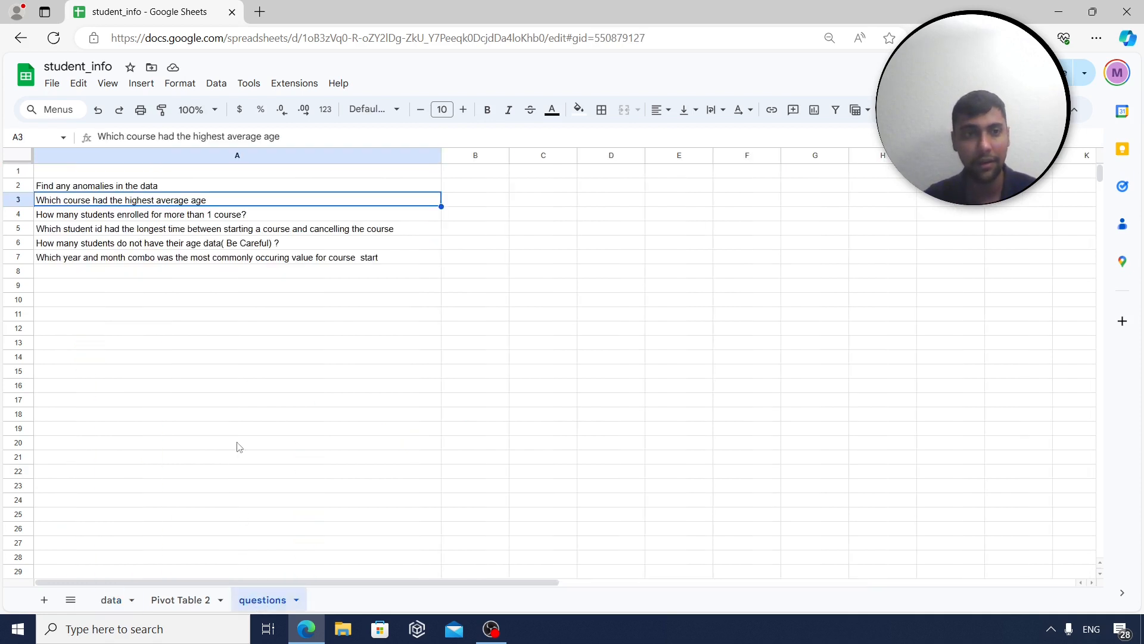
click(176, 219)
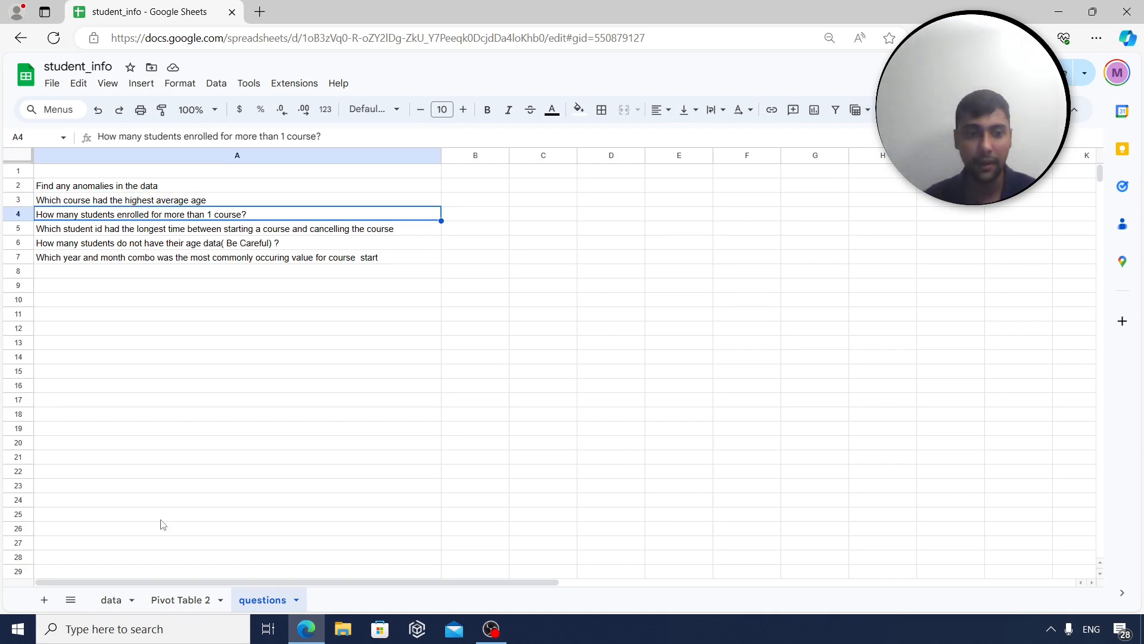
Recheck the data and the question about multiple enrolments, and add a new blank sheet
click(115, 600)
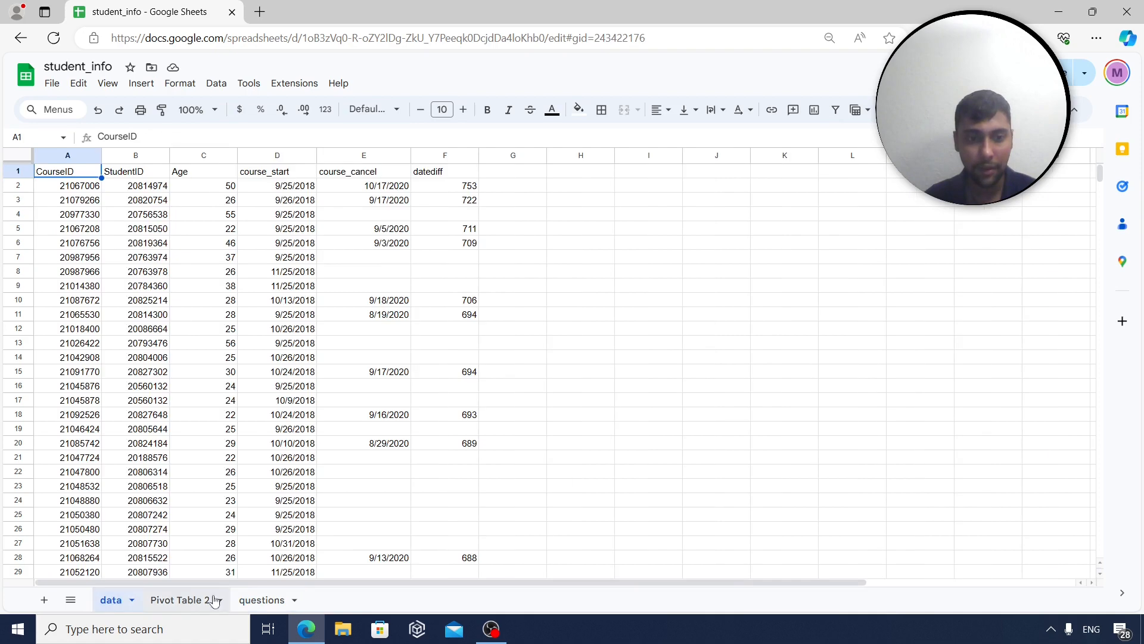
click(262, 599)
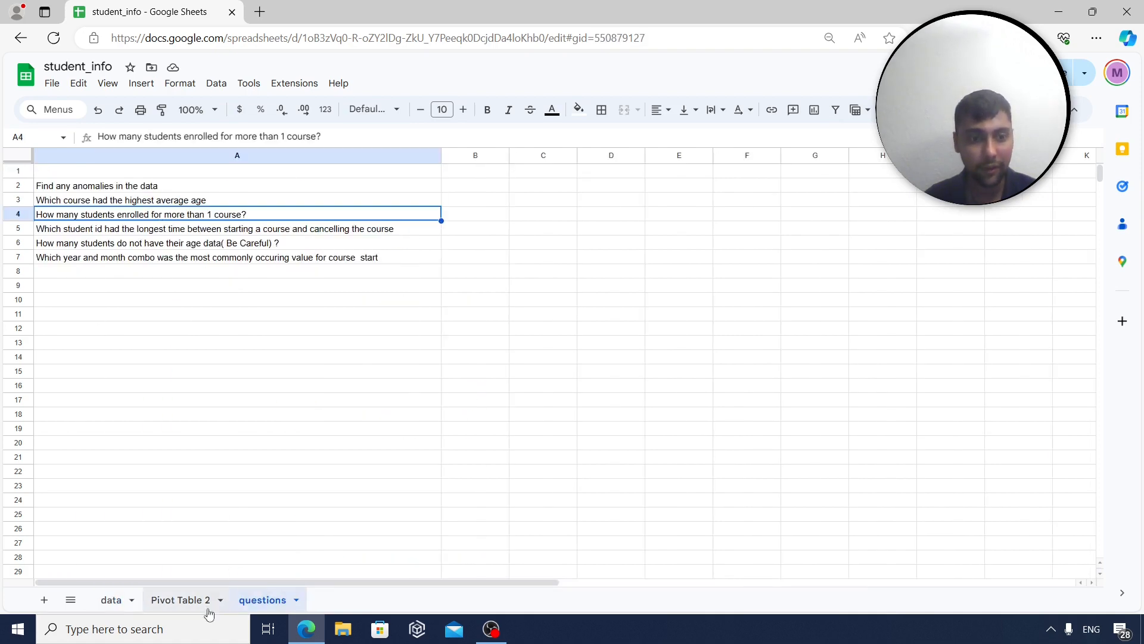
click(44, 600)
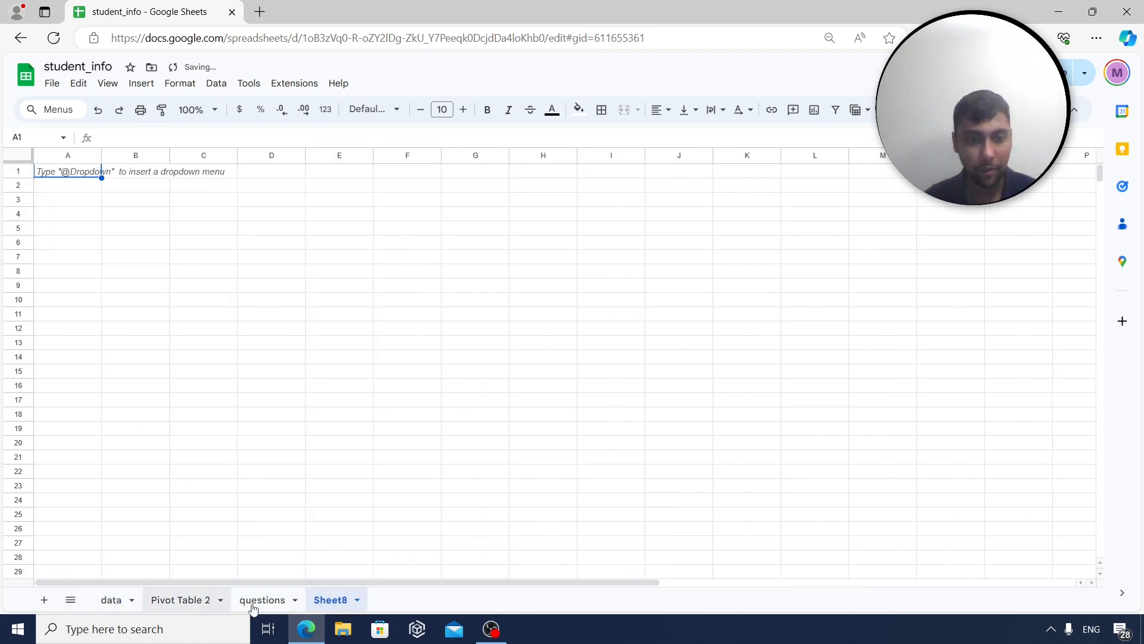
Rename the new blank sheet as question3
double_click(333, 600)
text(questi)
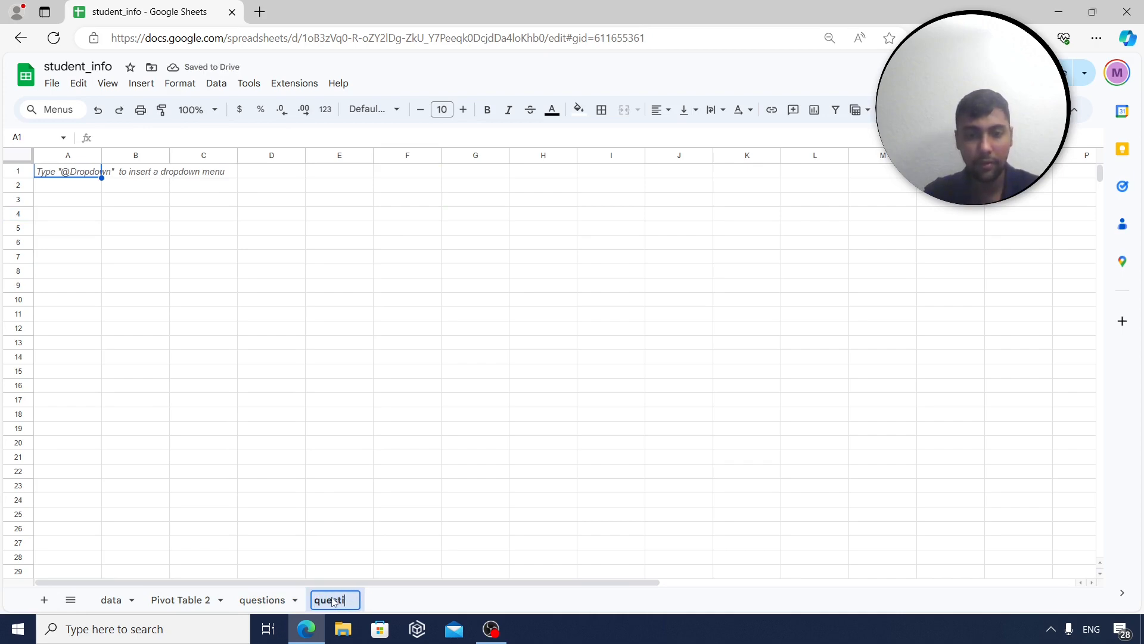
text(on3)
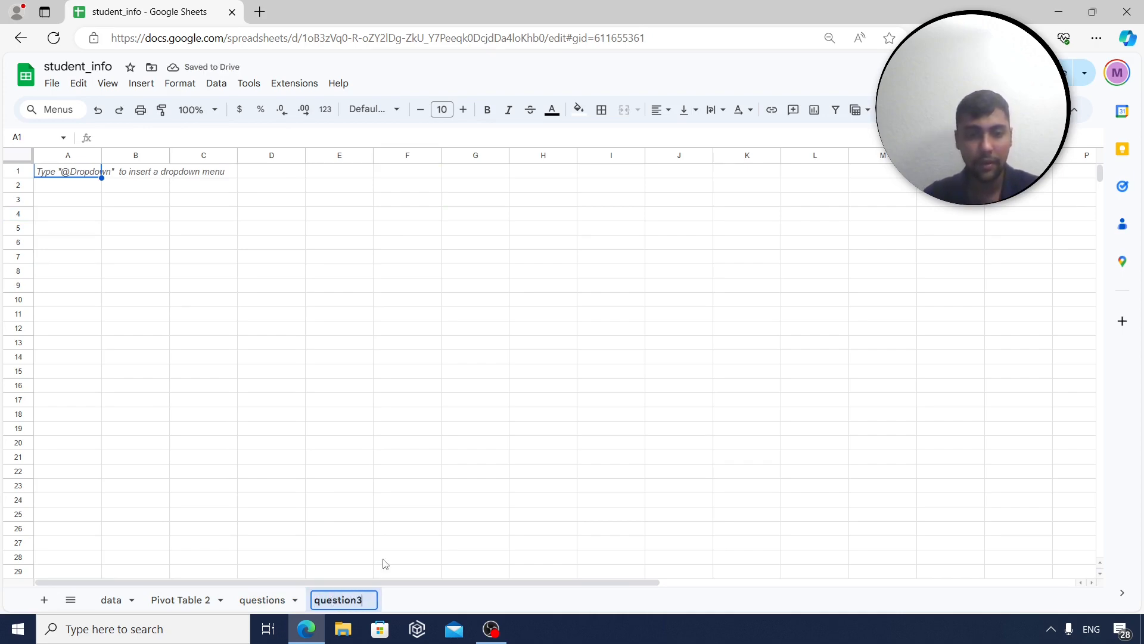
click(324, 503)
Copy the StudentID column from the data sheet into column A of the question3 sheet
click(113, 599)
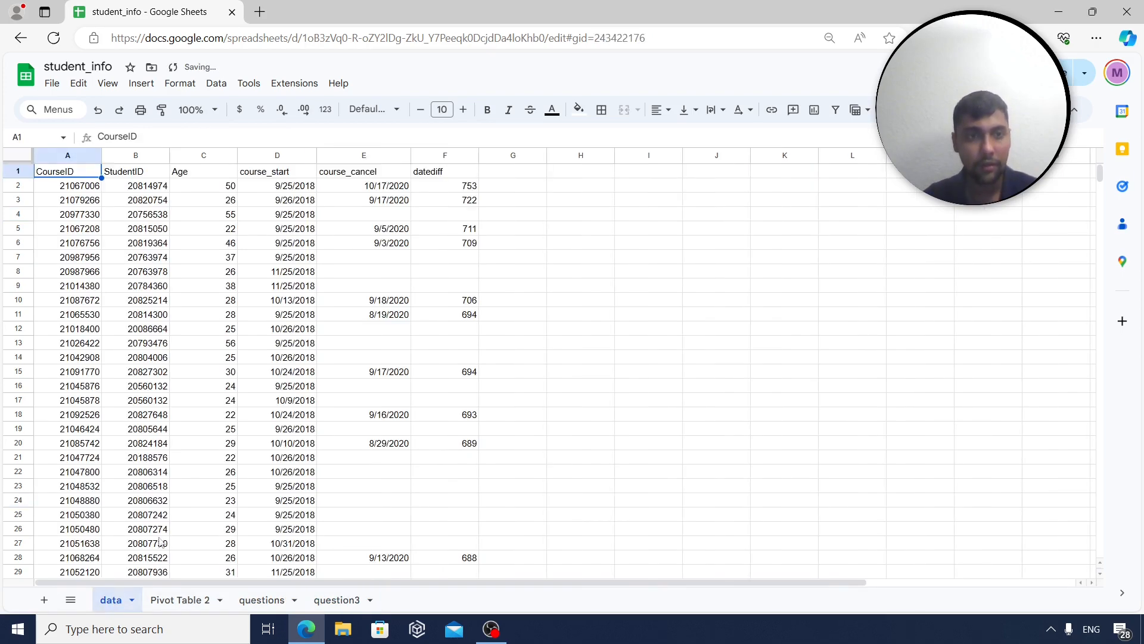
click(143, 157)
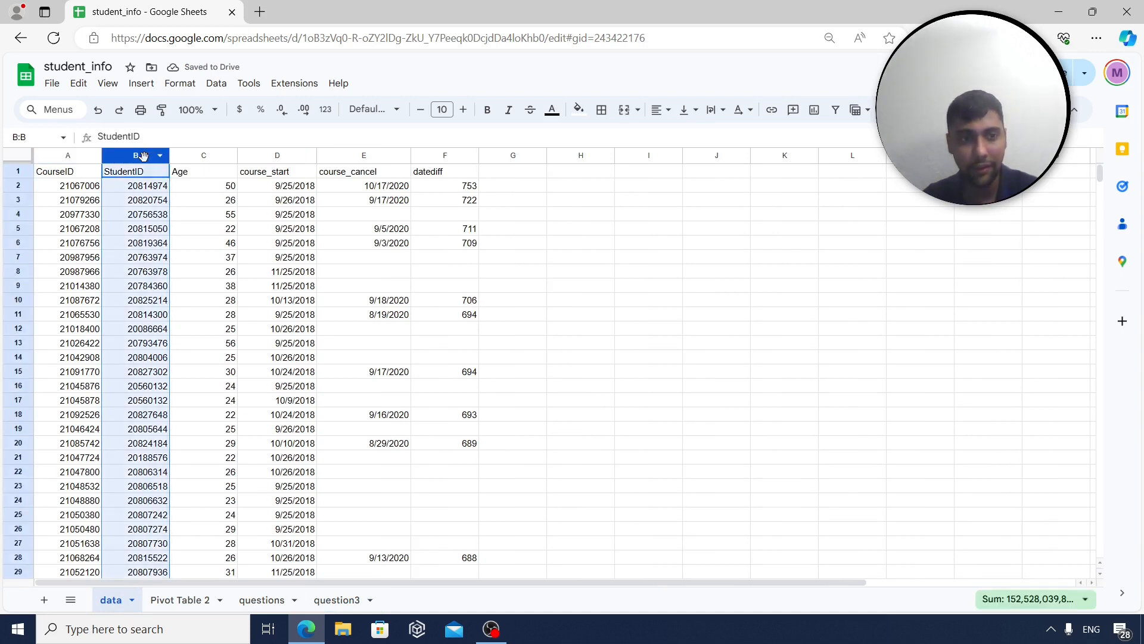
click(338, 600)
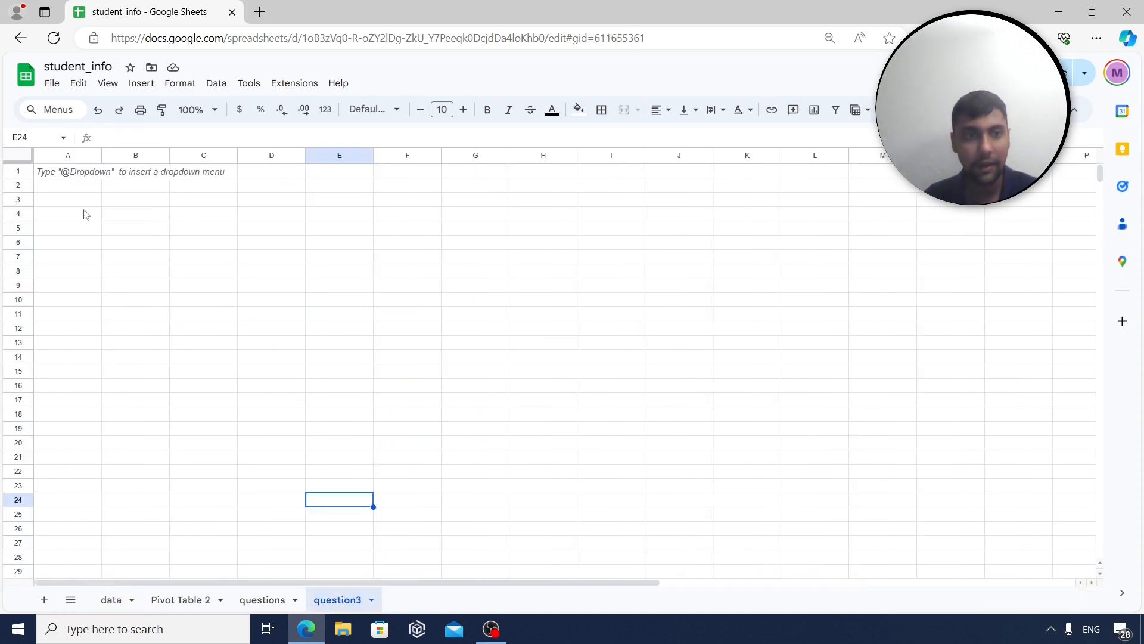
click(81, 174)
key(ctrl+v)
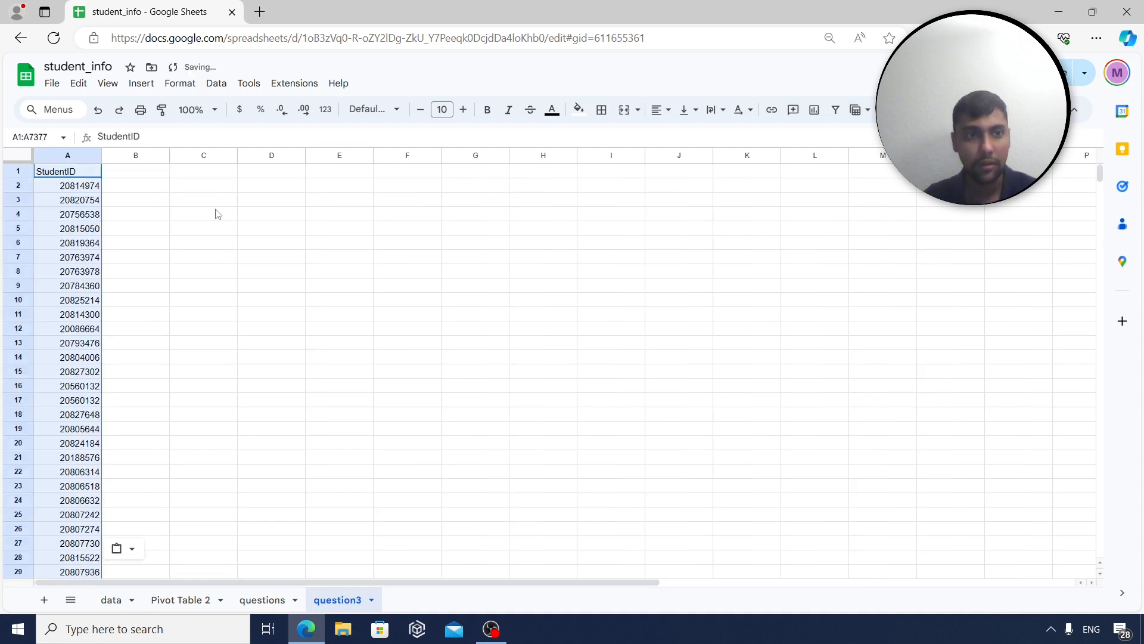
Enter a COUNTIF formula in B2 that counts how often A2 occurs in the range A2:A7377
click(162, 189)
text(=countif)
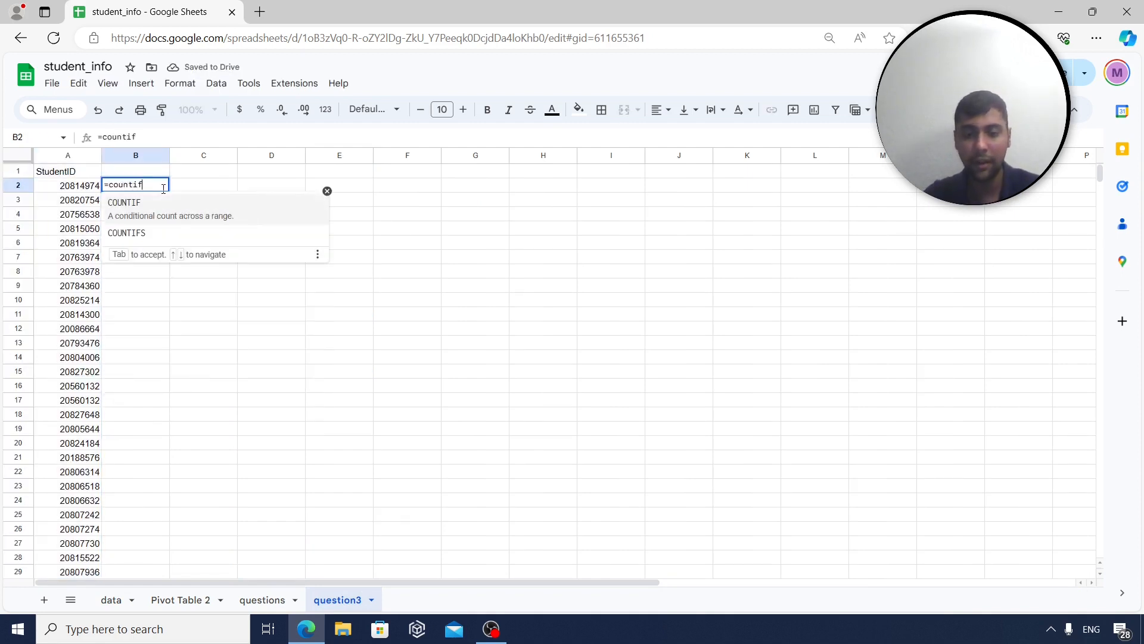
text(()
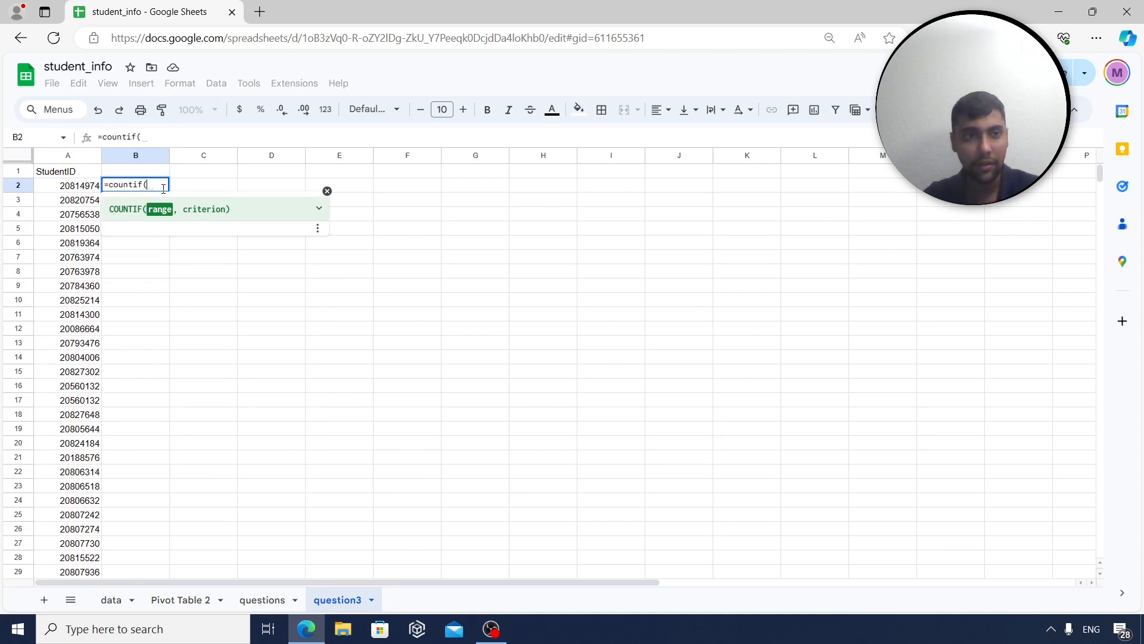
key(Left)
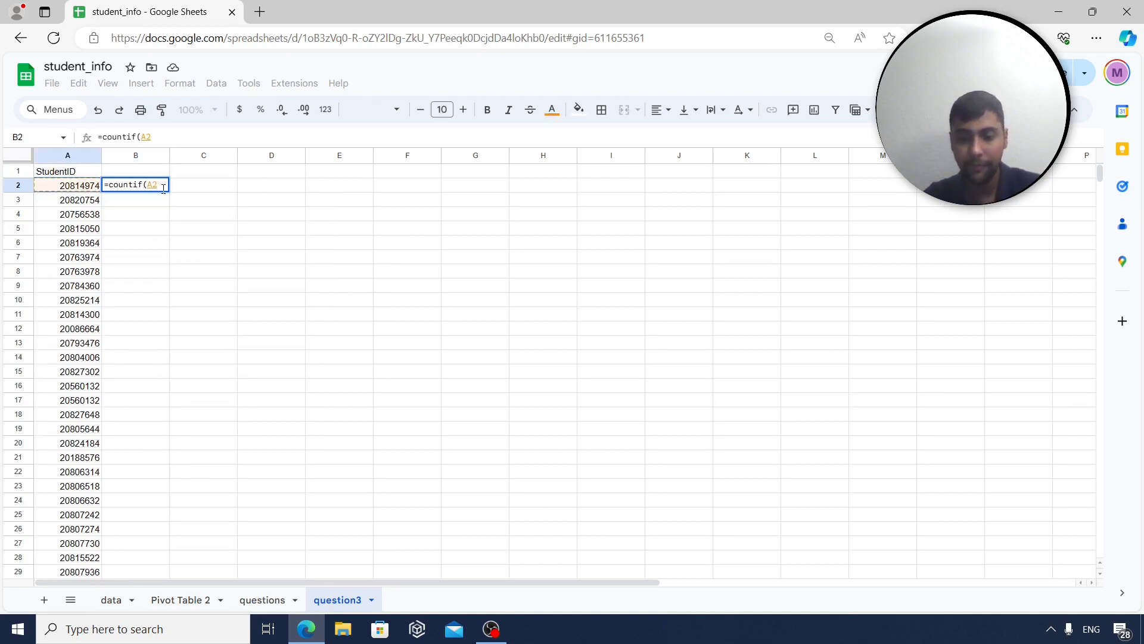
key(ctrl+shift+Down)
text(,a2))
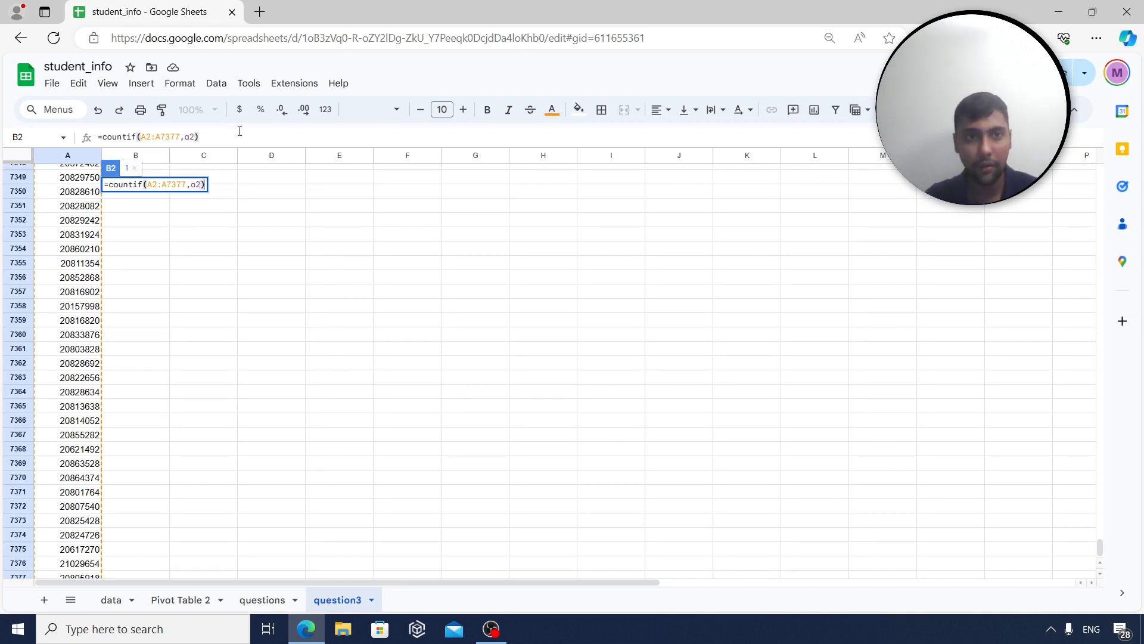
key(Return)
click(156, 204)
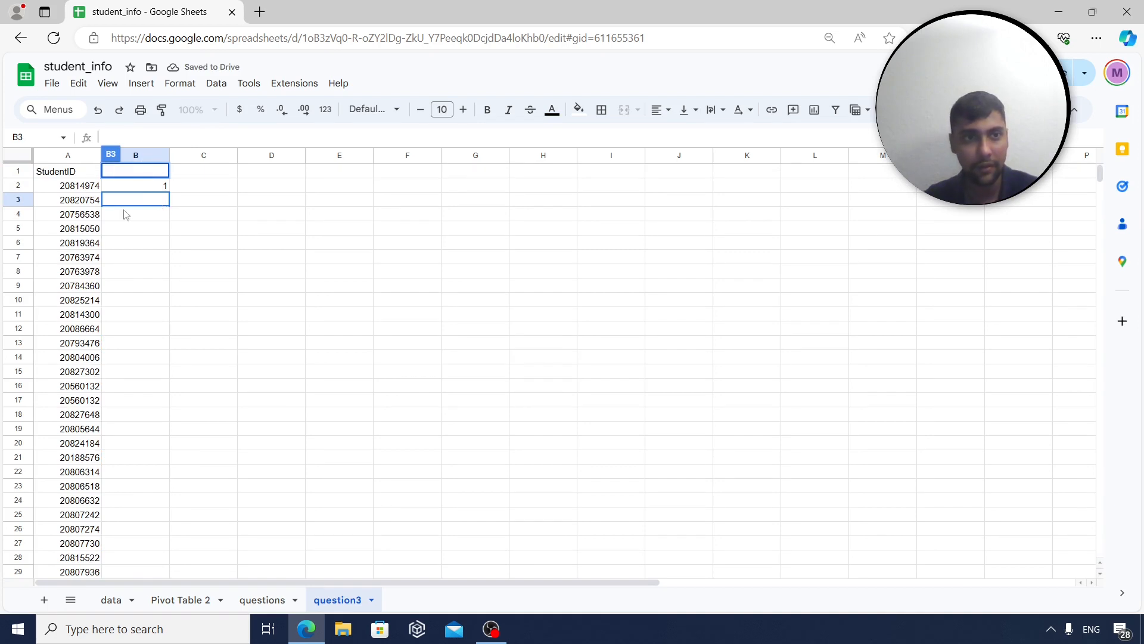
Make the range in the B2 COUNTIF formula absolute, as $A$2:$A$7377
click(127, 188)
click(142, 137)
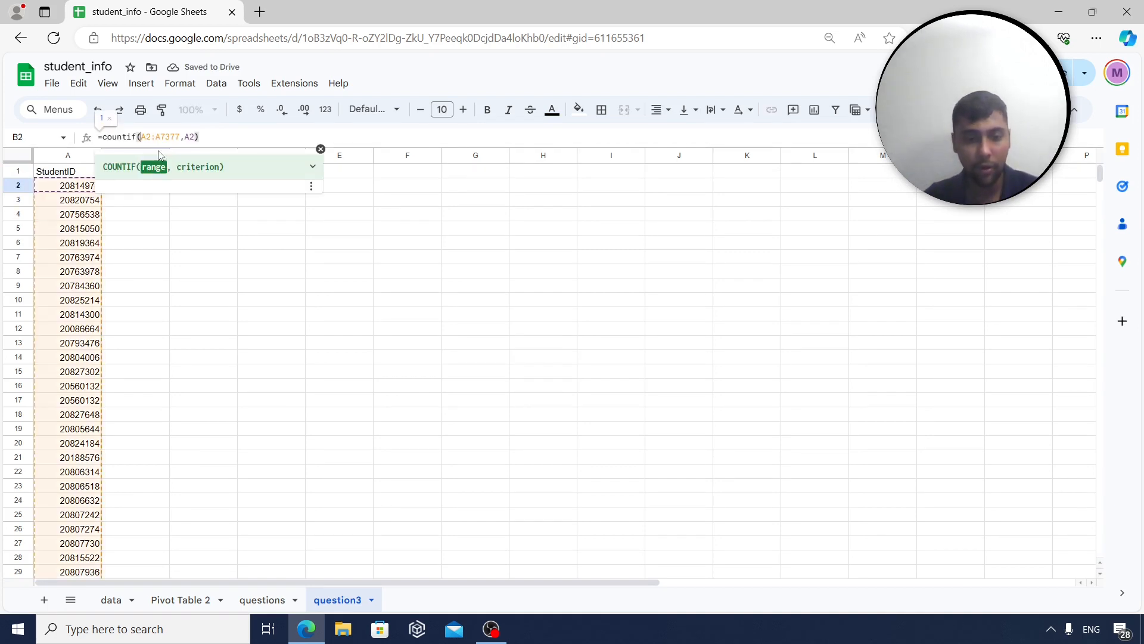
text($)
key(Right)
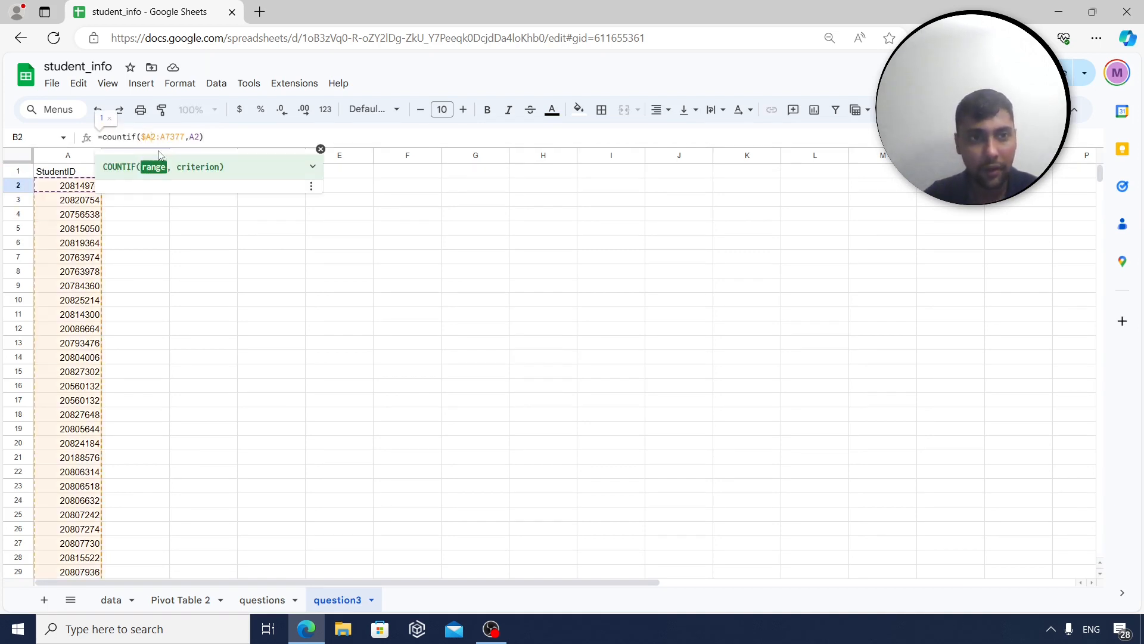
text($)
key(Right)
key(Right)
key(Right)
text($)
key(Right)
text($)
key(Return)
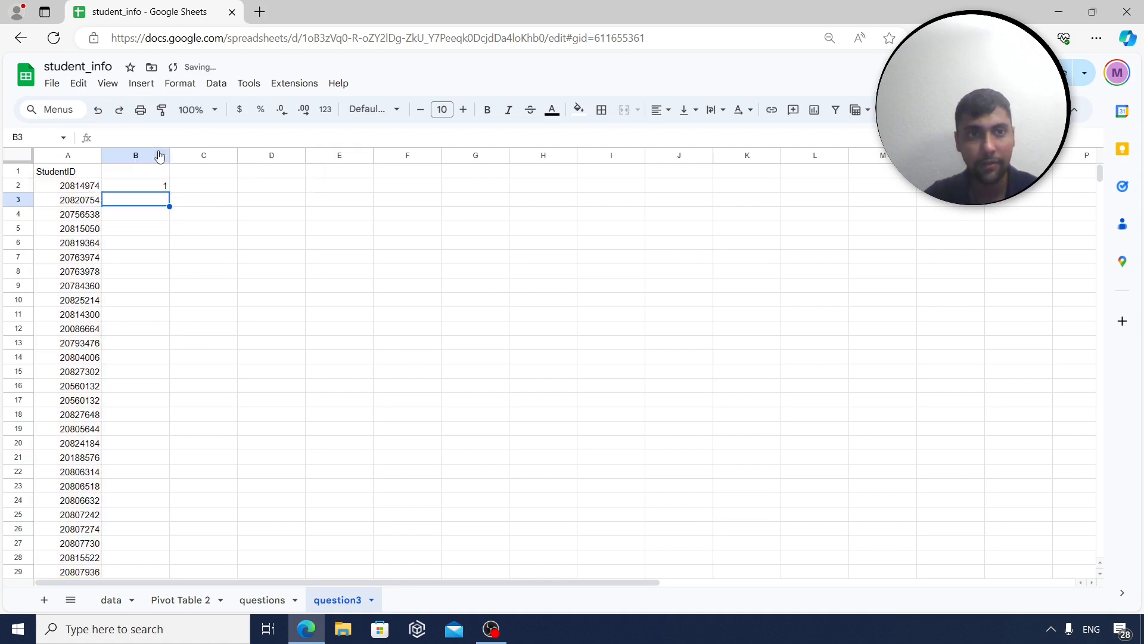
Fill the COUNTIF formula down column B for all students and head the column "count"
click(151, 190)
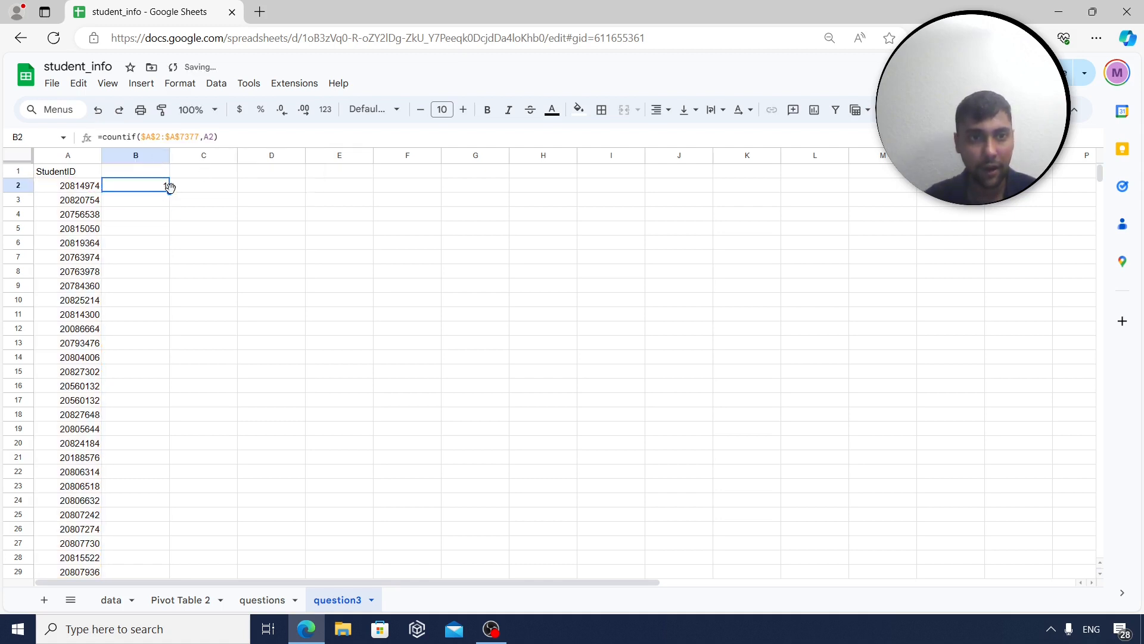
double_click(170, 192)
click(142, 171)
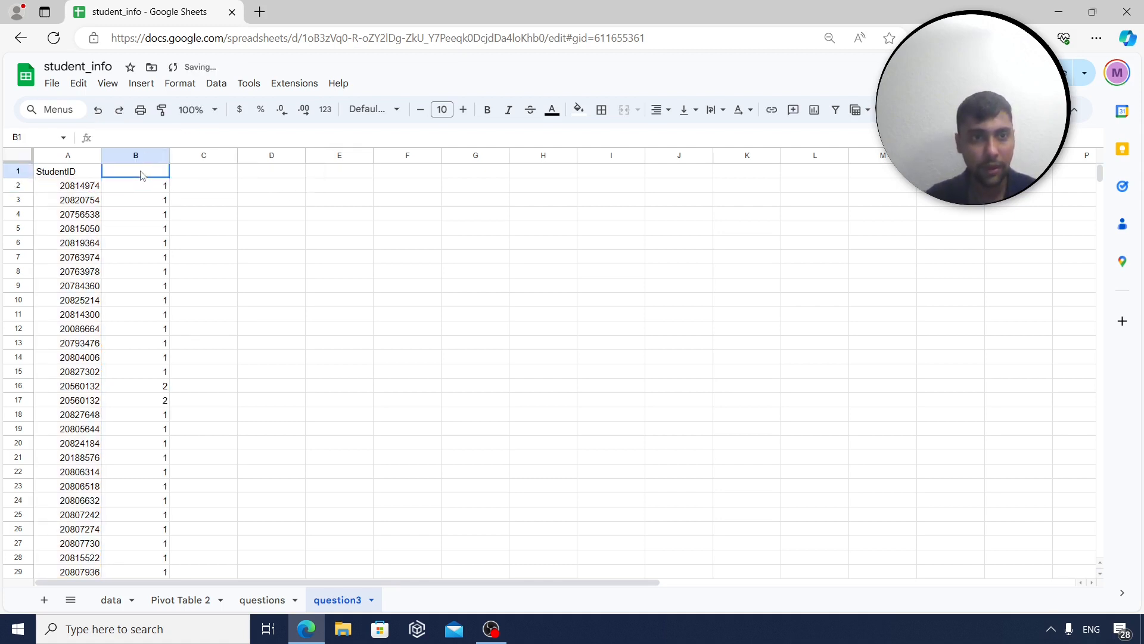
text(count)
key(Return)
Add a filter to the StudentID and count columns and exclude the count value 1
click(142, 171)
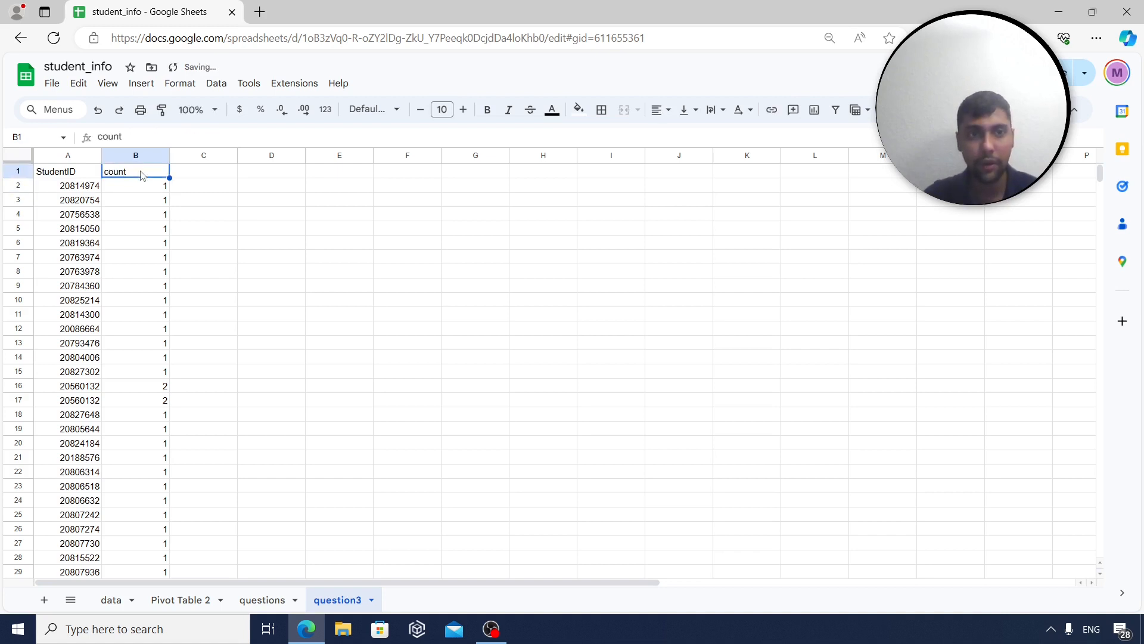
click(836, 110)
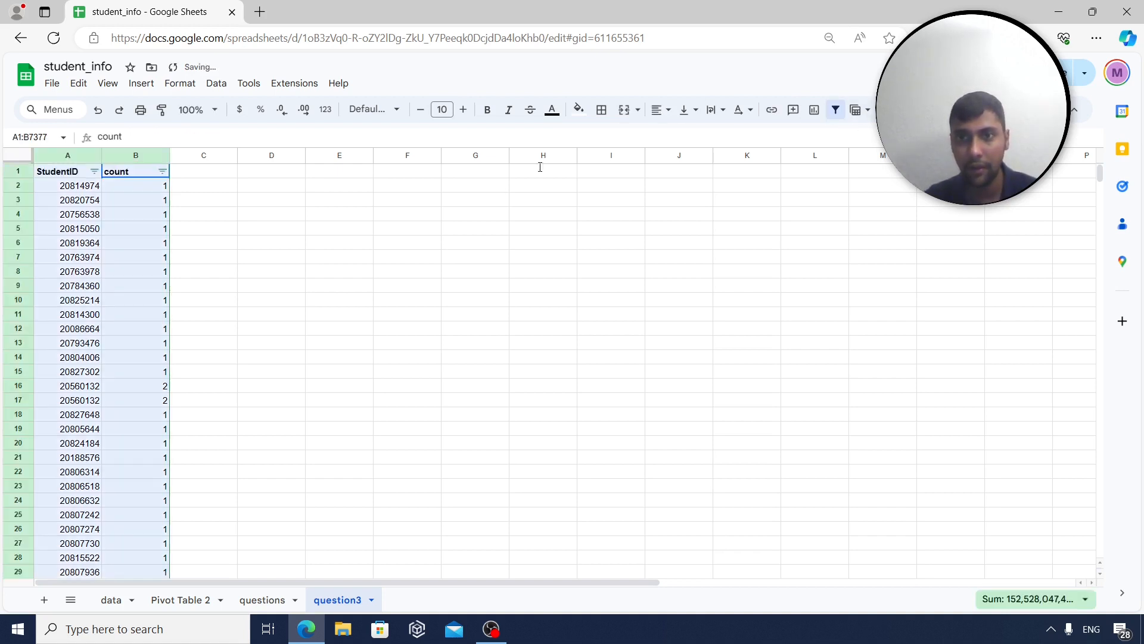
click(162, 171)
click(200, 393)
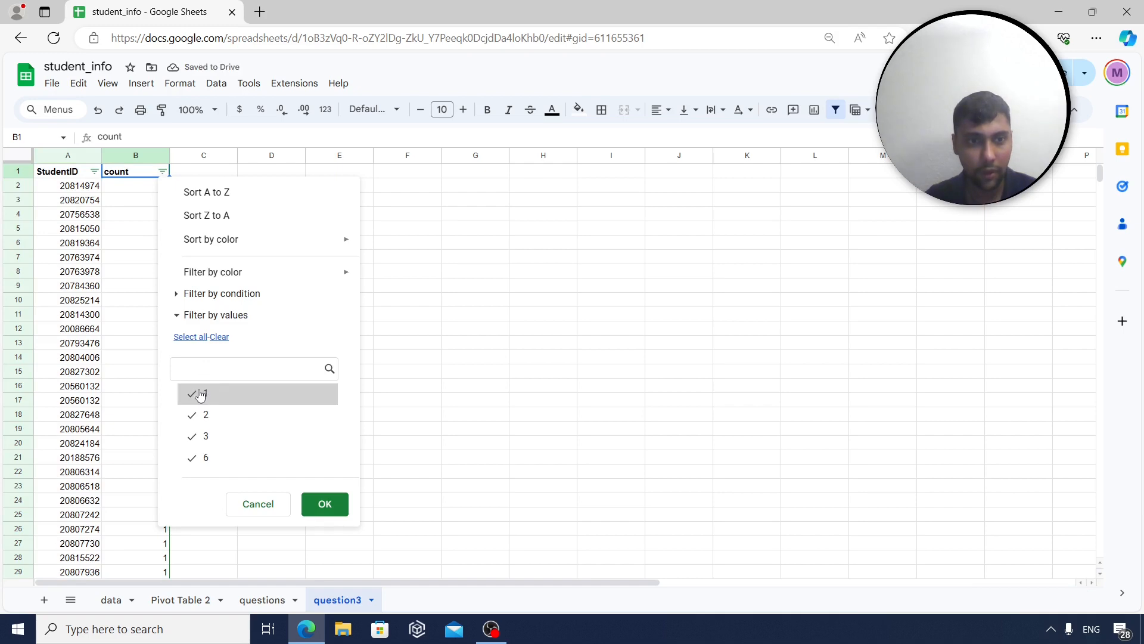
click(319, 504)
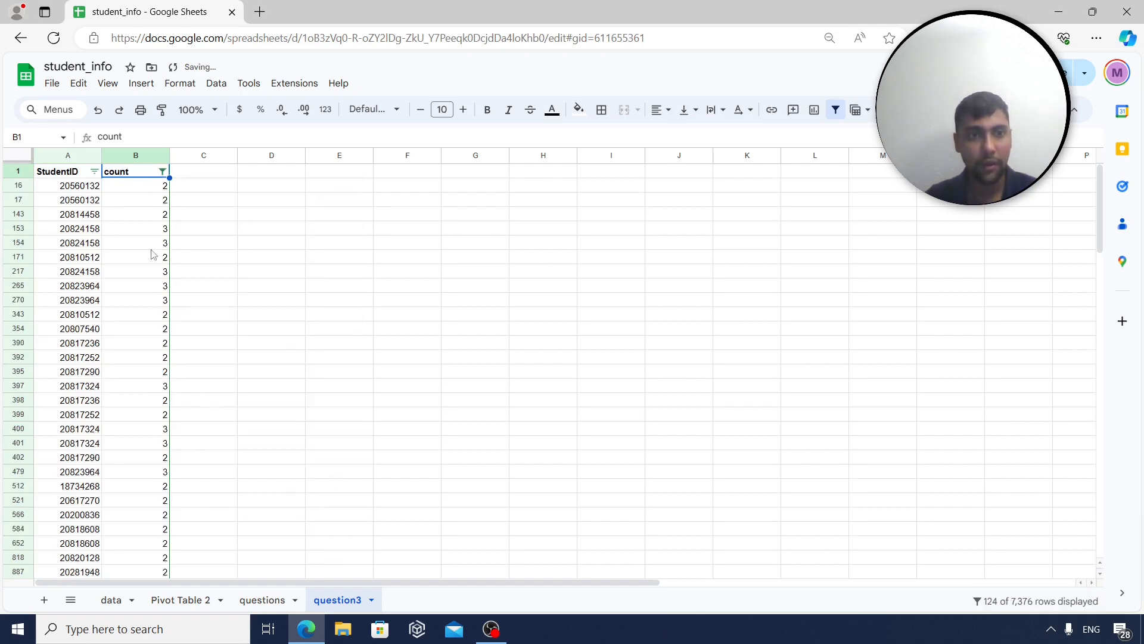
Look through the filtered students and copy the filtered StudentID column into A1 of a new sheet
scroll(149, 258, down, 3)
scroll(107, 250, up, 3)
scroll(134, 227, down, 15)
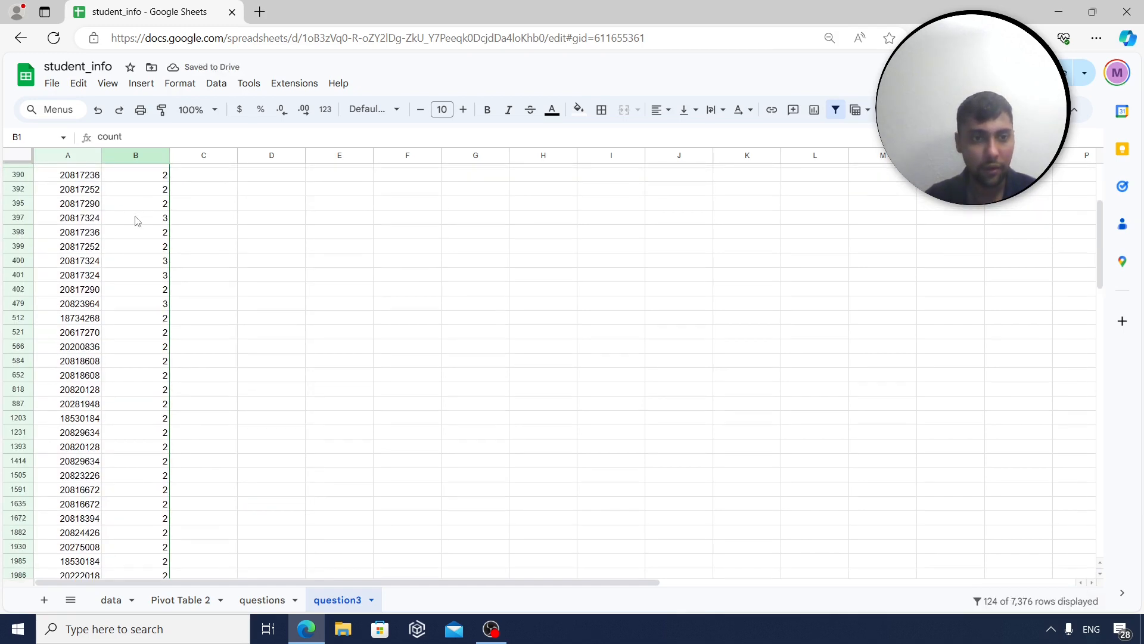
scroll(131, 238, down, 15)
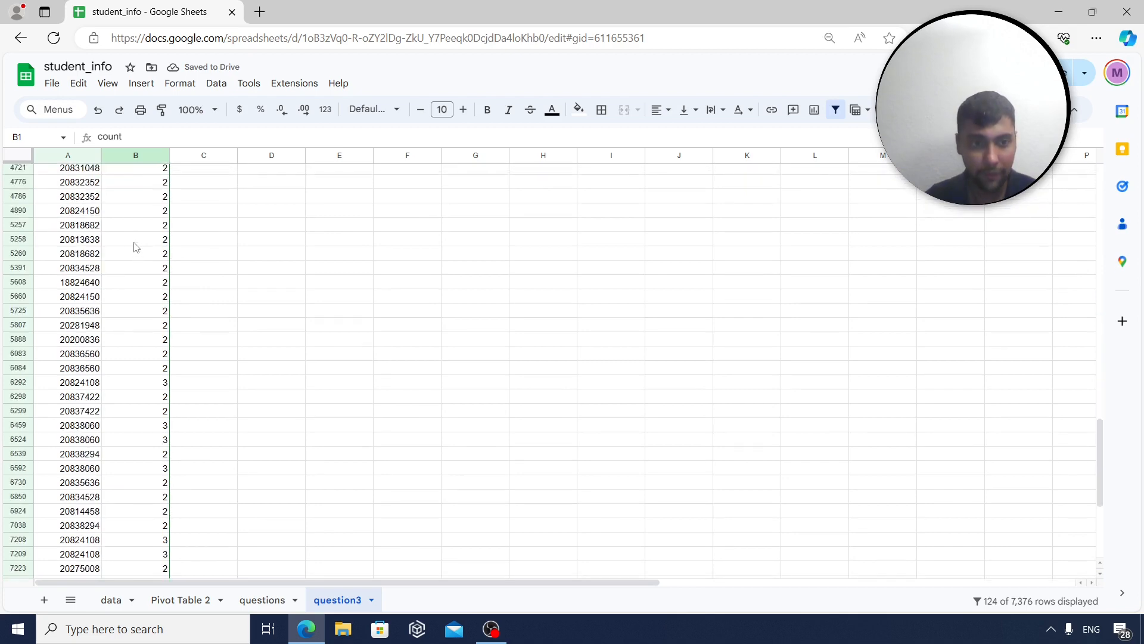
scroll(137, 249, up, 10)
scroll(137, 250, up, 15)
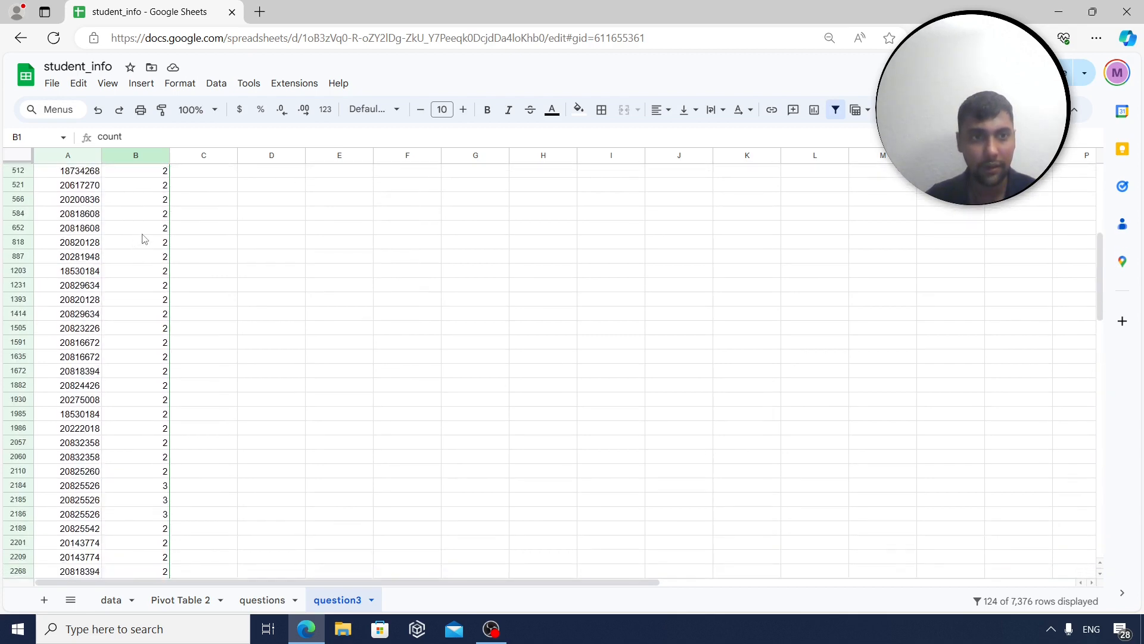
click(69, 156)
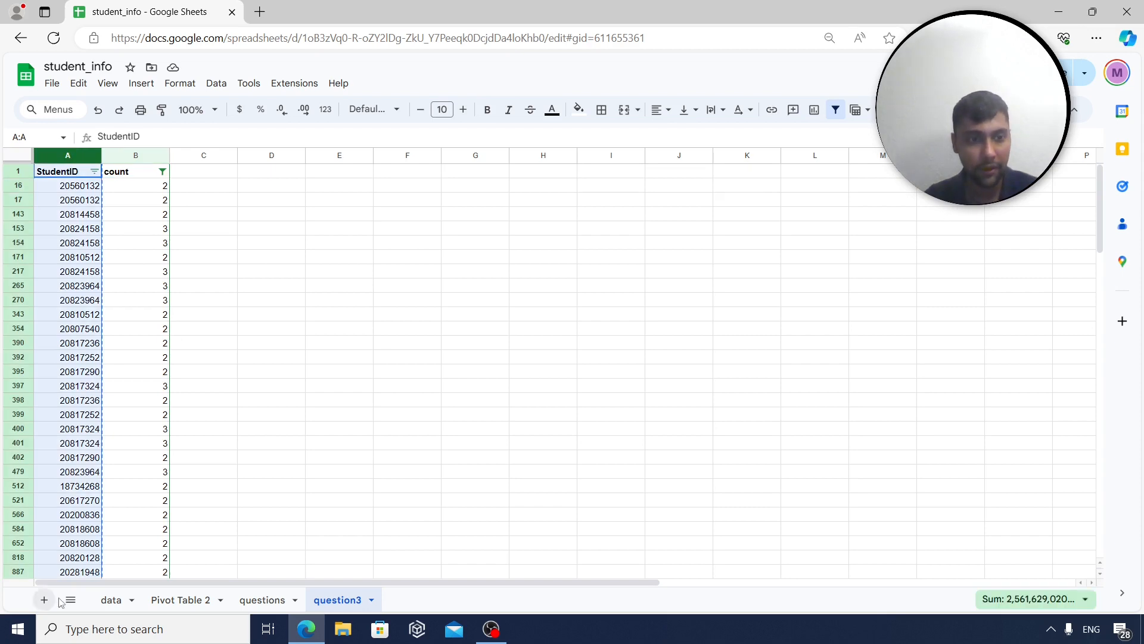
click(44, 600)
right_click(86, 172)
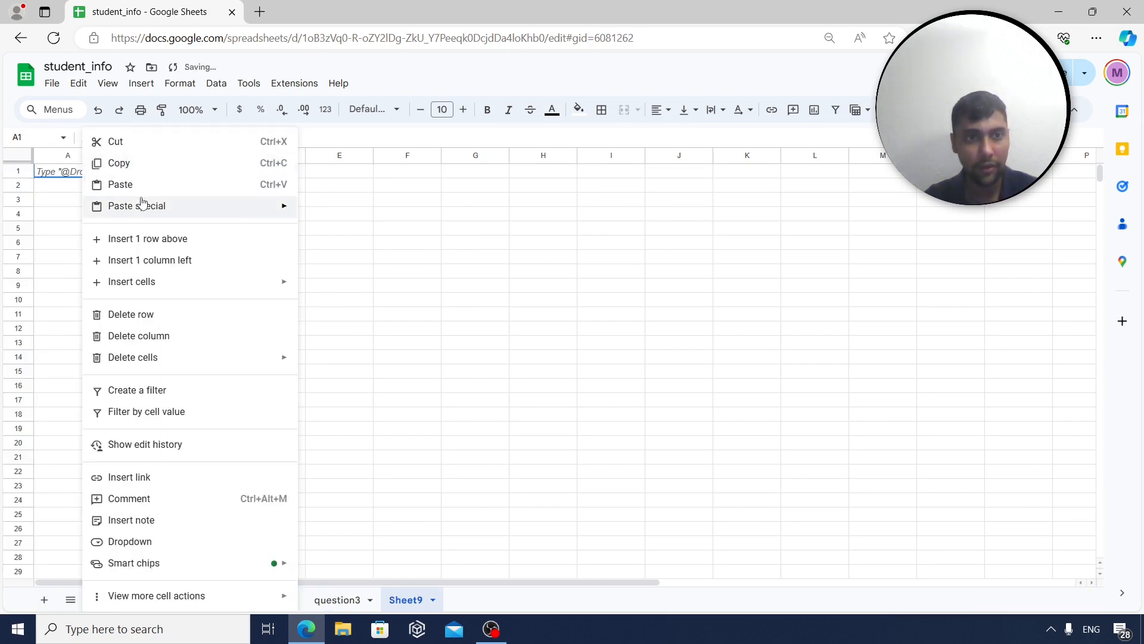
mouse_move(143, 205)
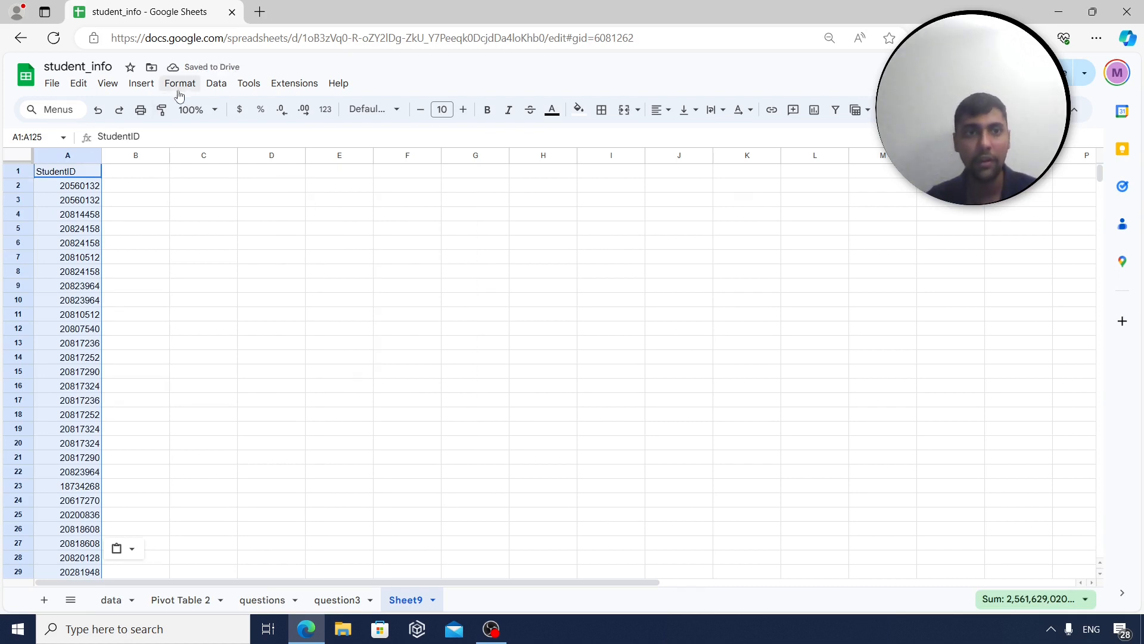
Remove the duplicates from the copied StudentID list
click(215, 85)
mouse_move(275, 372)
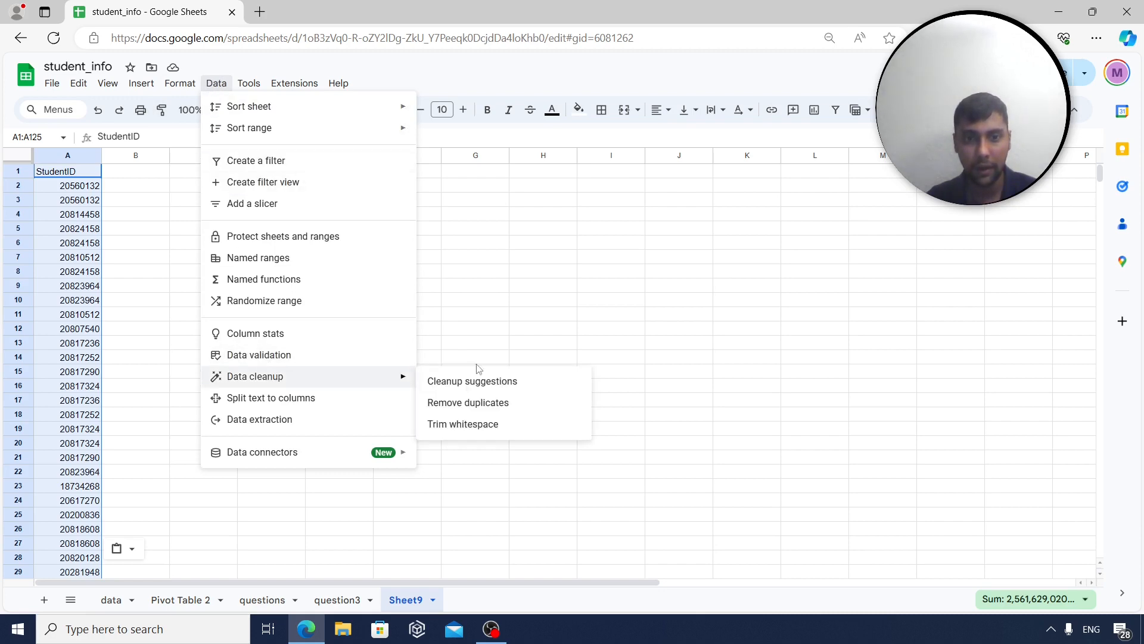
click(504, 402)
click(622, 419)
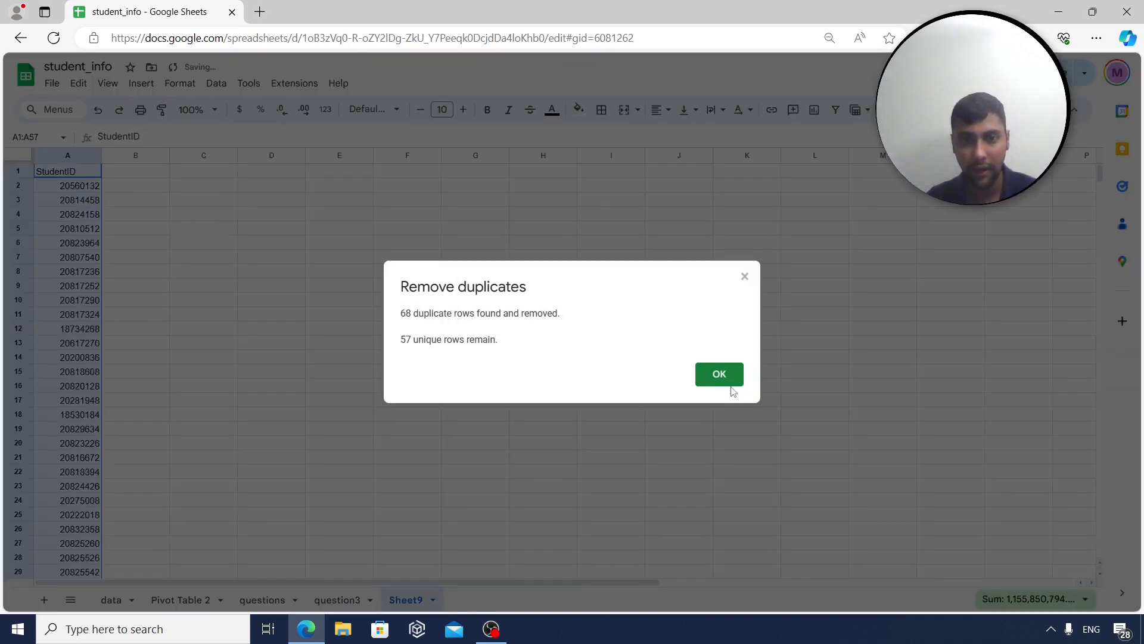
click(733, 390)
Check how far down the deduplicated StudentID list extends
click(79, 190)
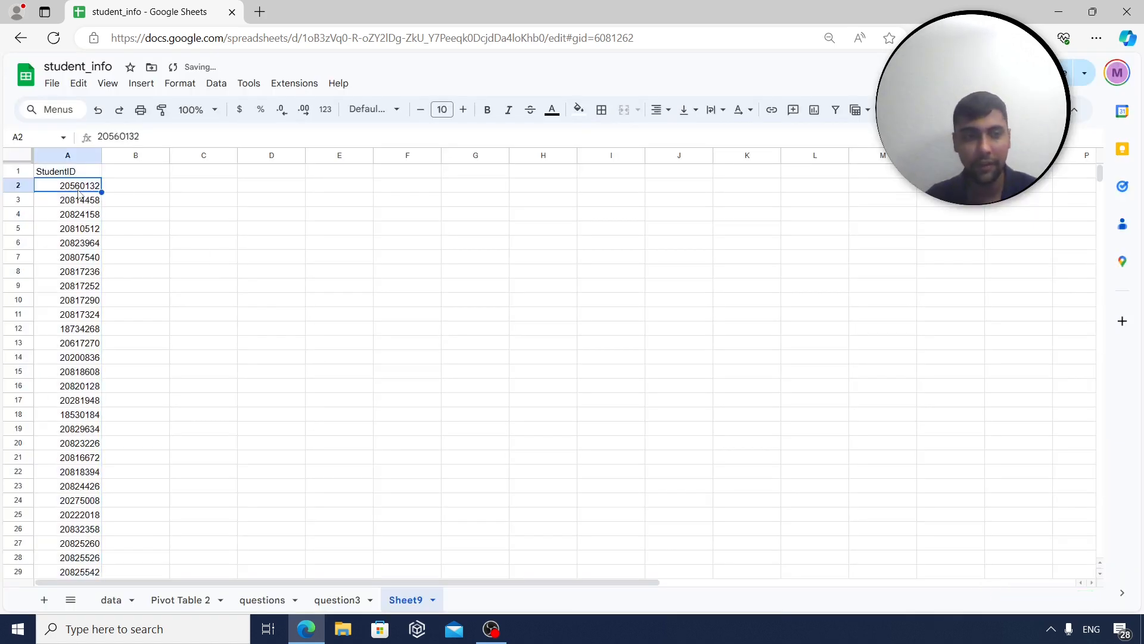
key(ctrl+Down)
key(Down)
key(Up)
key(Up)
key(ctrl+Up)
key(Down)
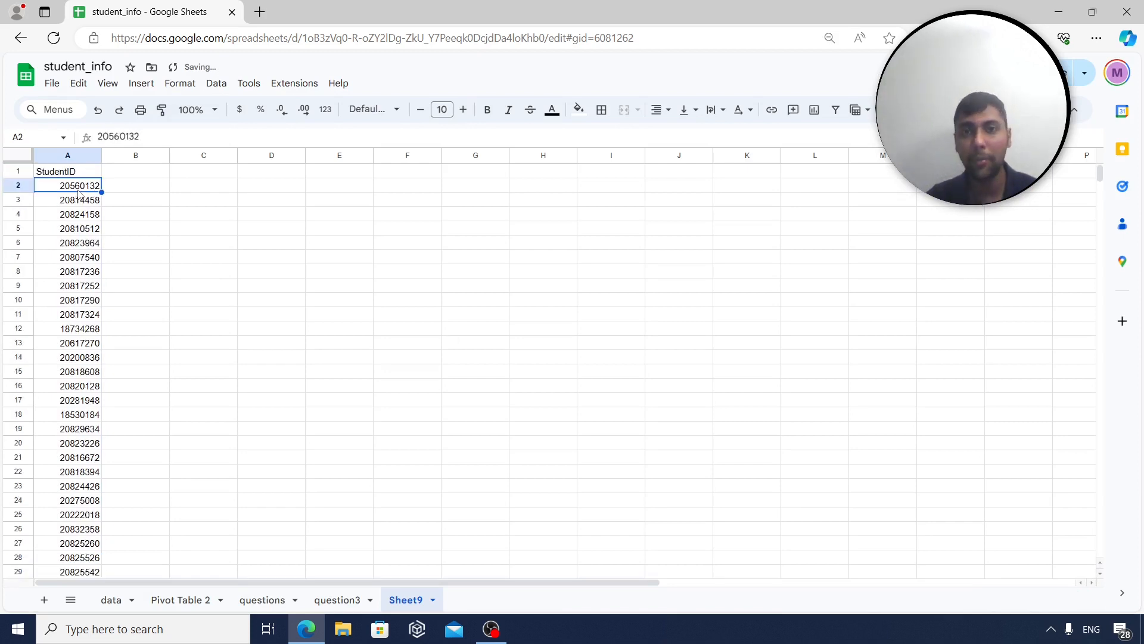
Rename the sheet with the unique student IDs as question3-part2
double_click(406, 600)
text(questi)
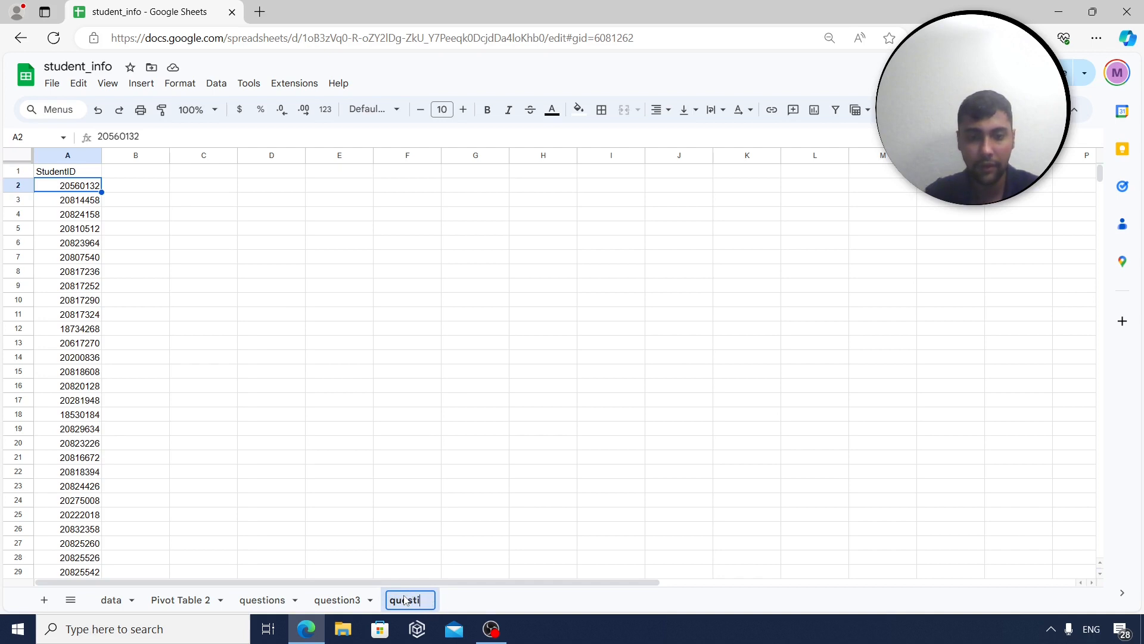
text(on3-part2)
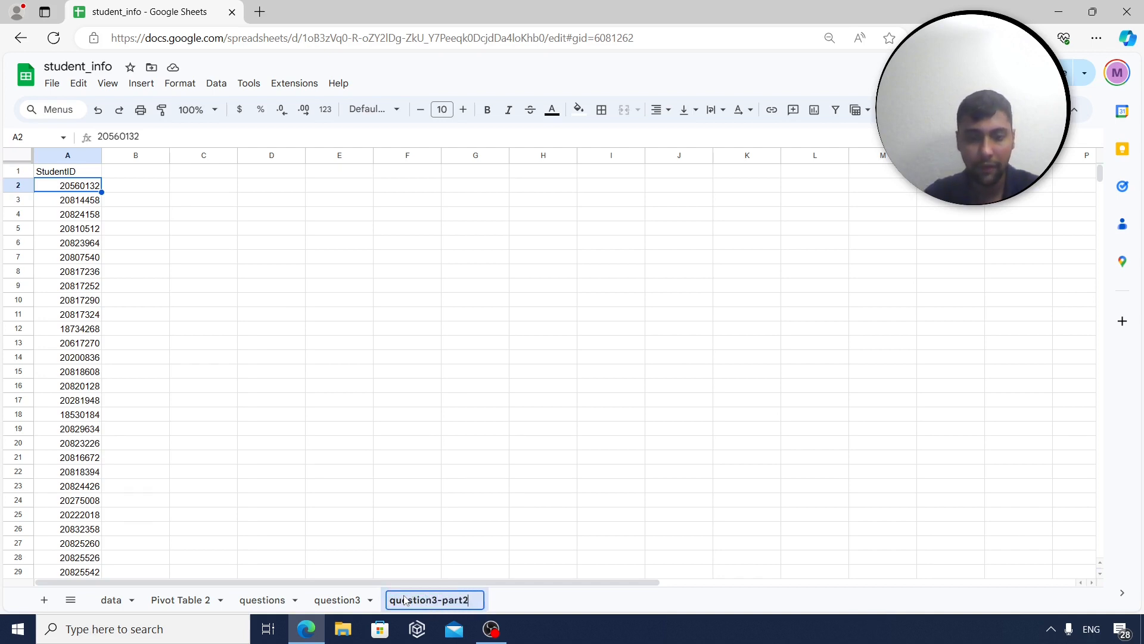
click(319, 358)
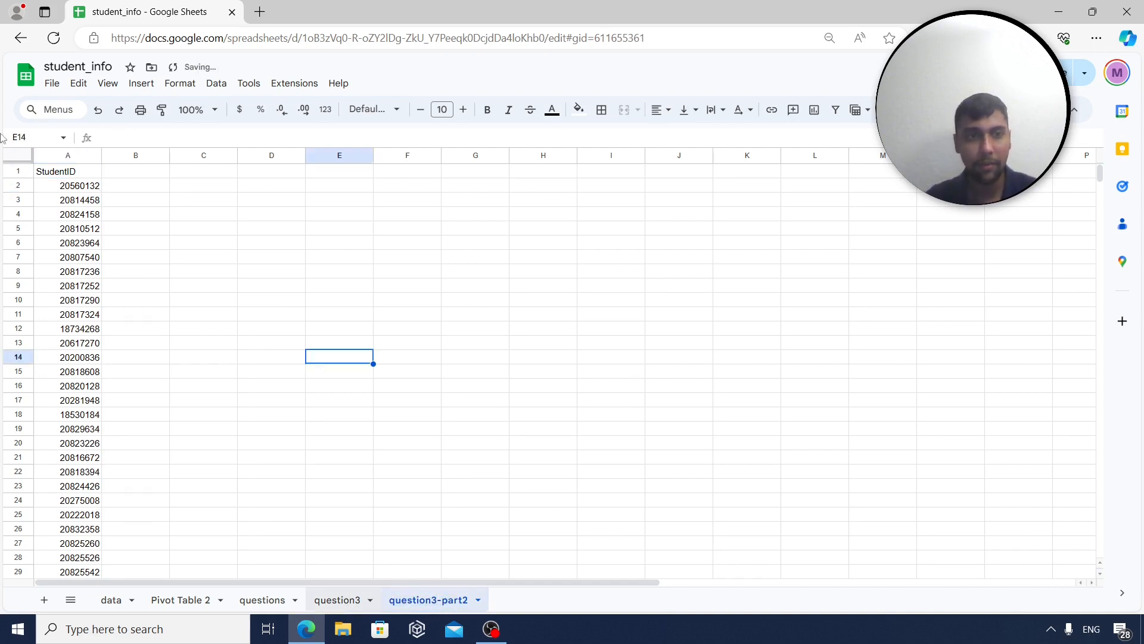
Recheck the question3 sheet and the question about students enrolled for more than 1 course
click(350, 607)
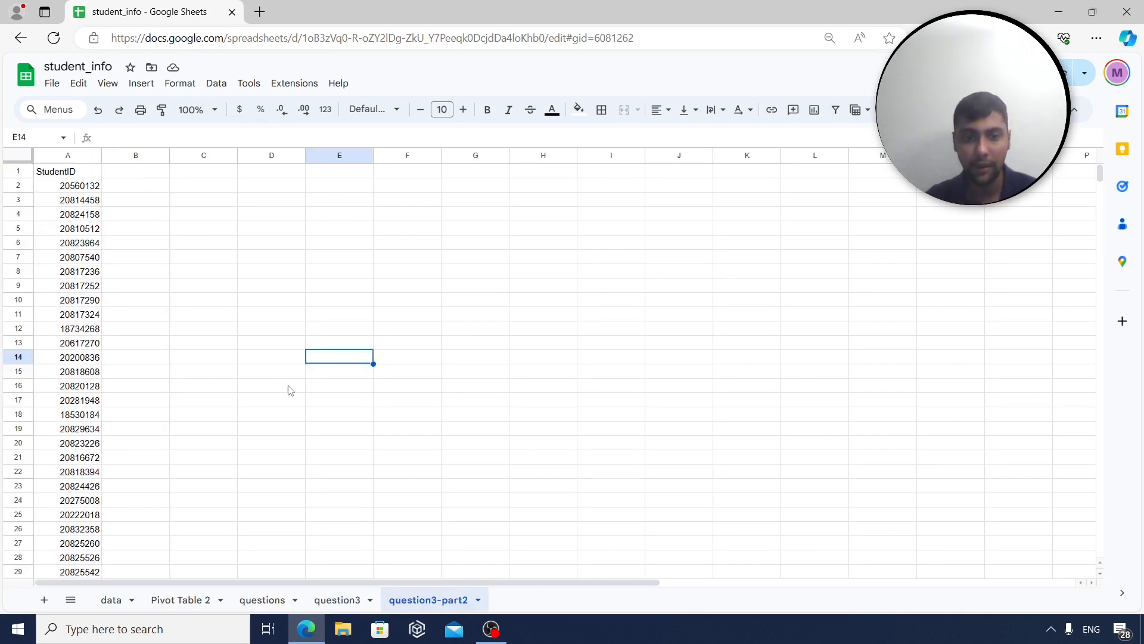
click(260, 601)
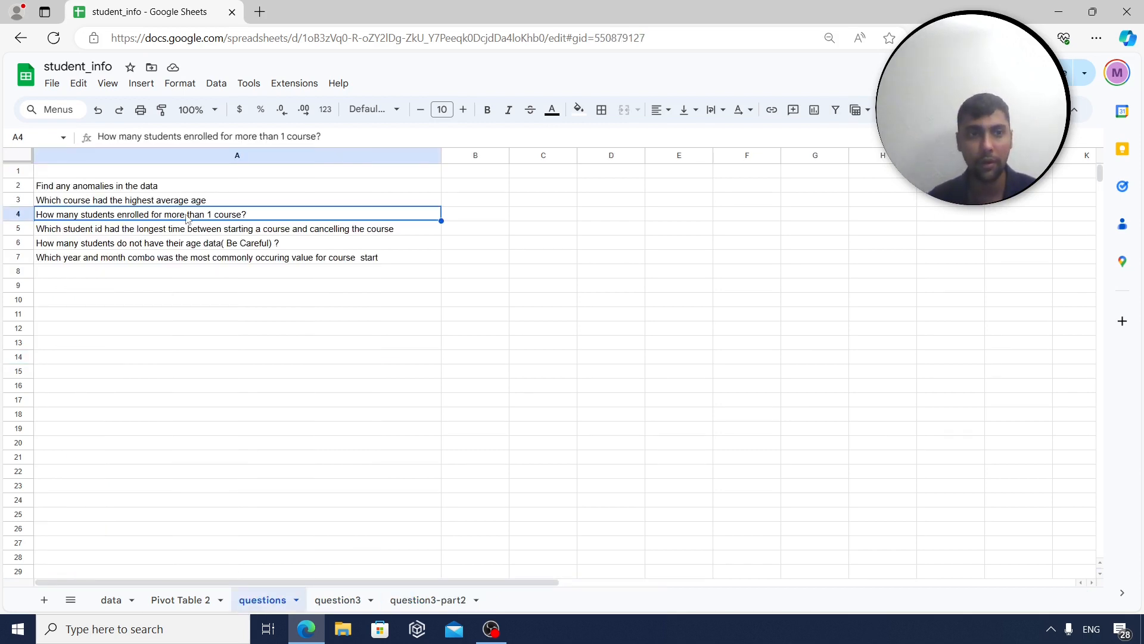
Take up the question on the longest time between starting and cancelling a course, and create a filter on the data sheet
click(186, 225)
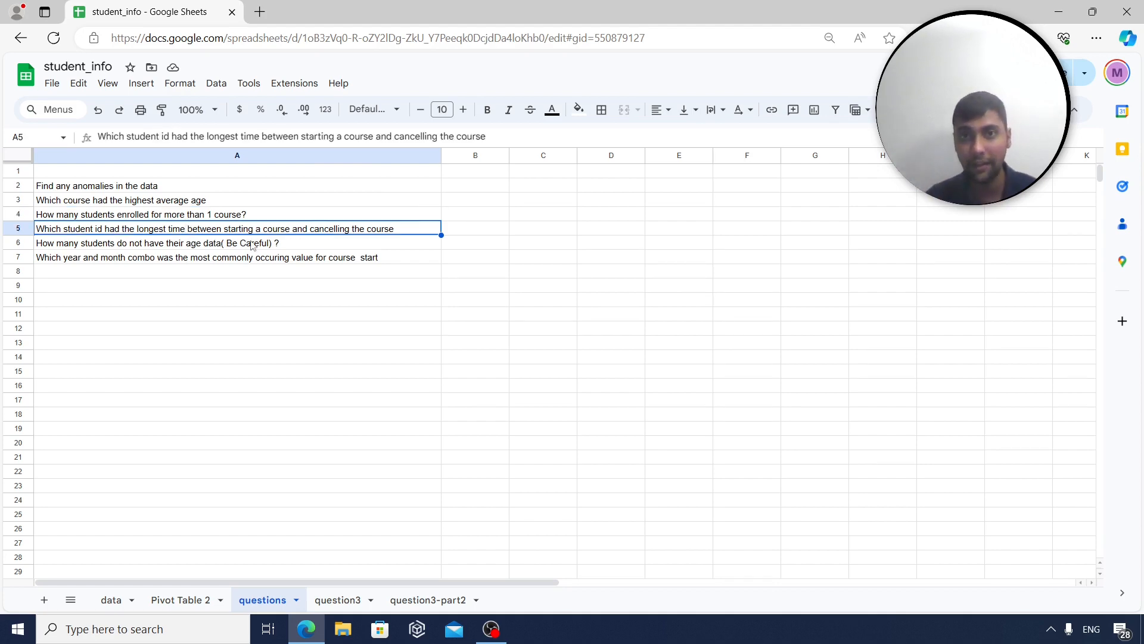
click(110, 599)
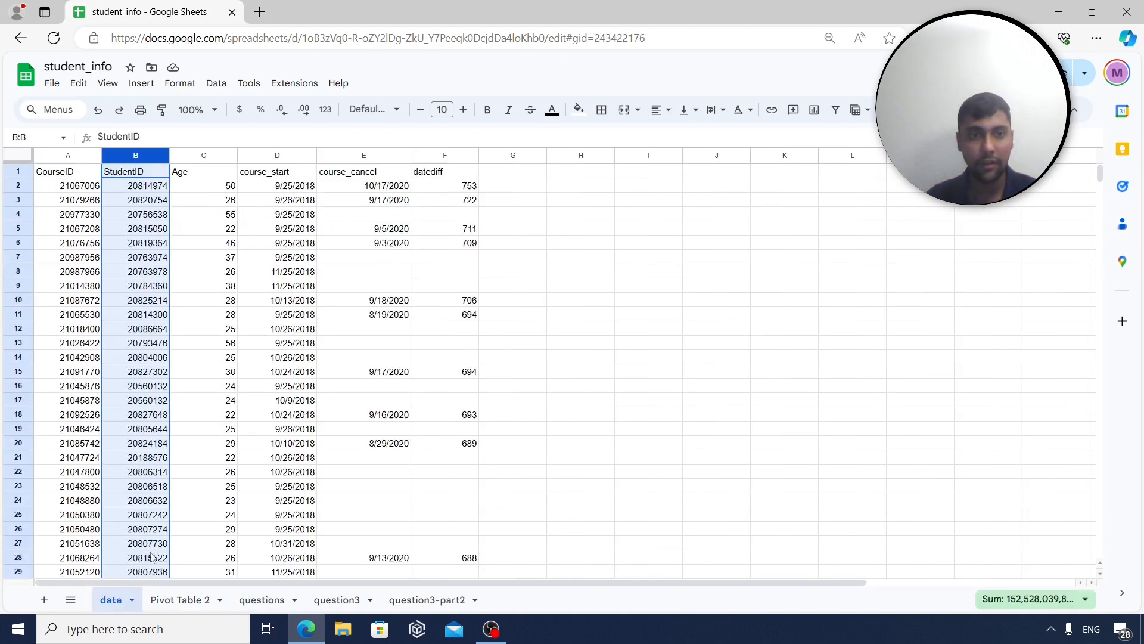
click(451, 177)
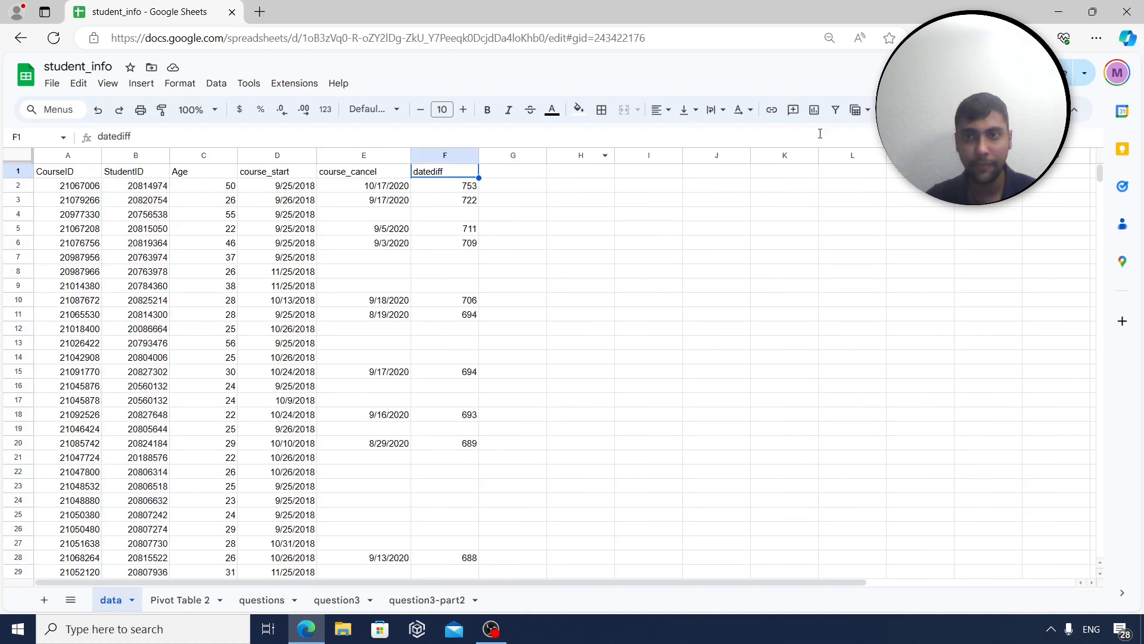
click(836, 110)
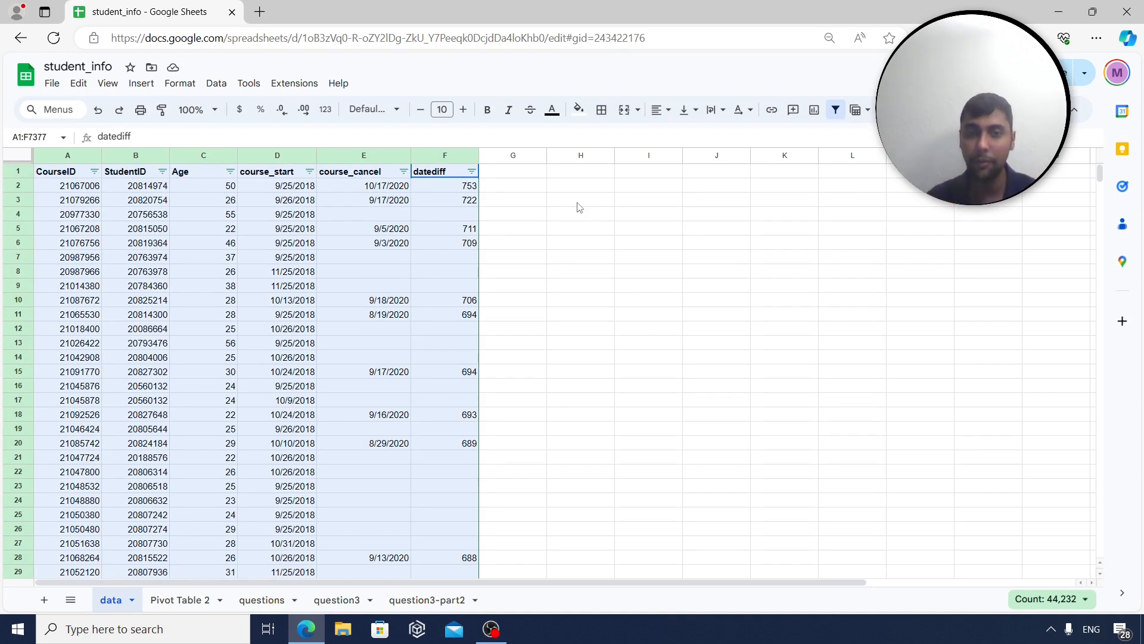
Filter the datediff column by a numeric condition that keeps only rows with positive values
click(472, 172)
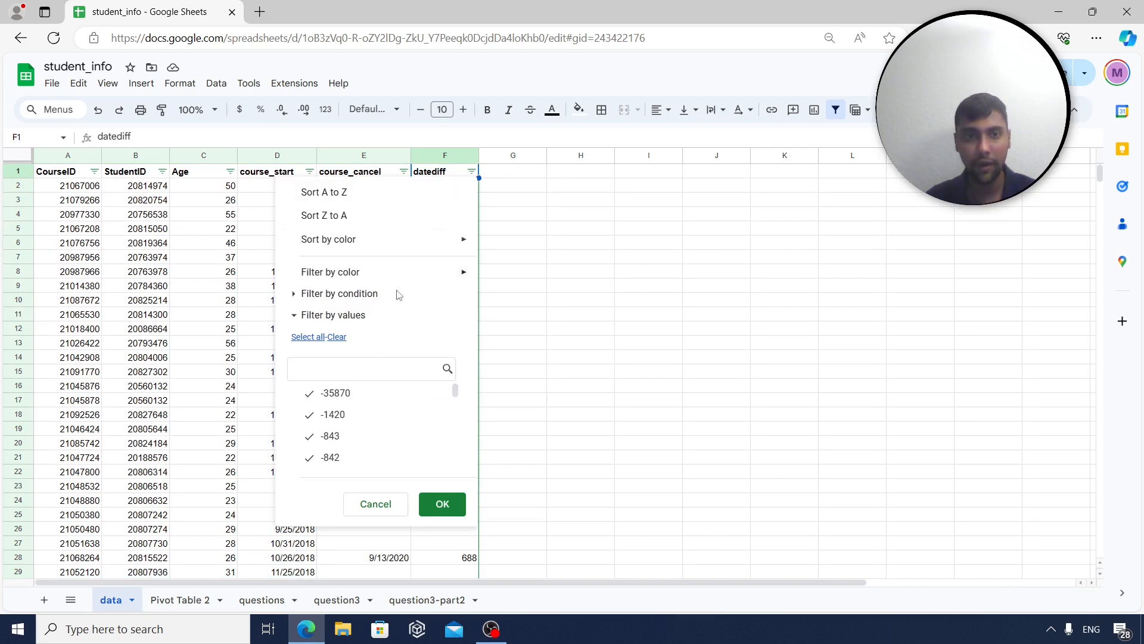
click(298, 294)
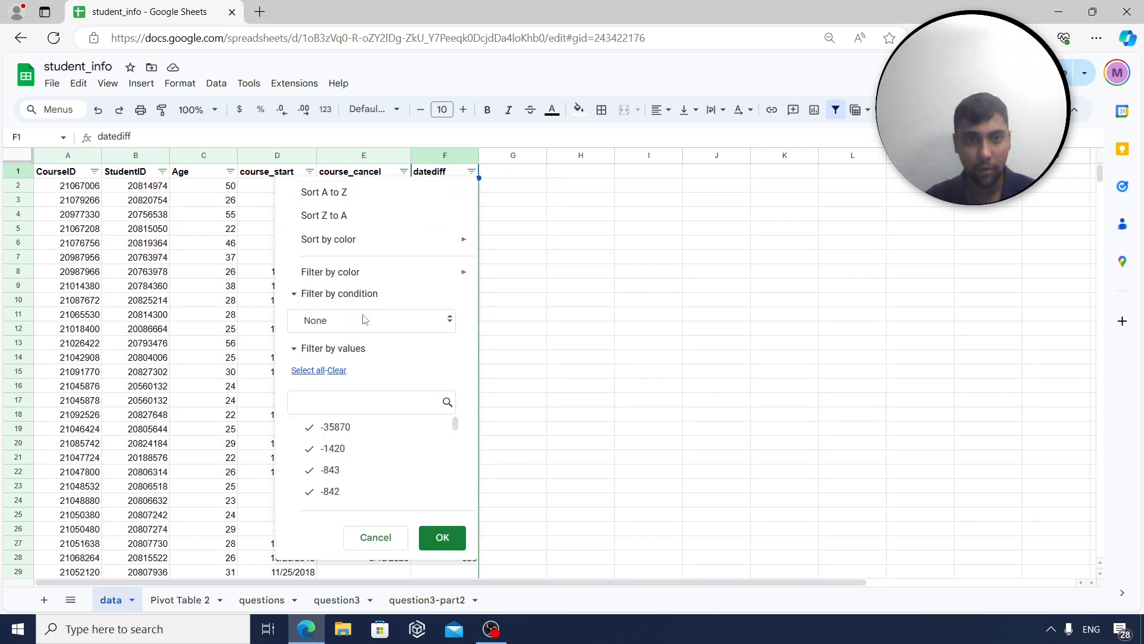
click(365, 320)
scroll(364, 417, down, 3)
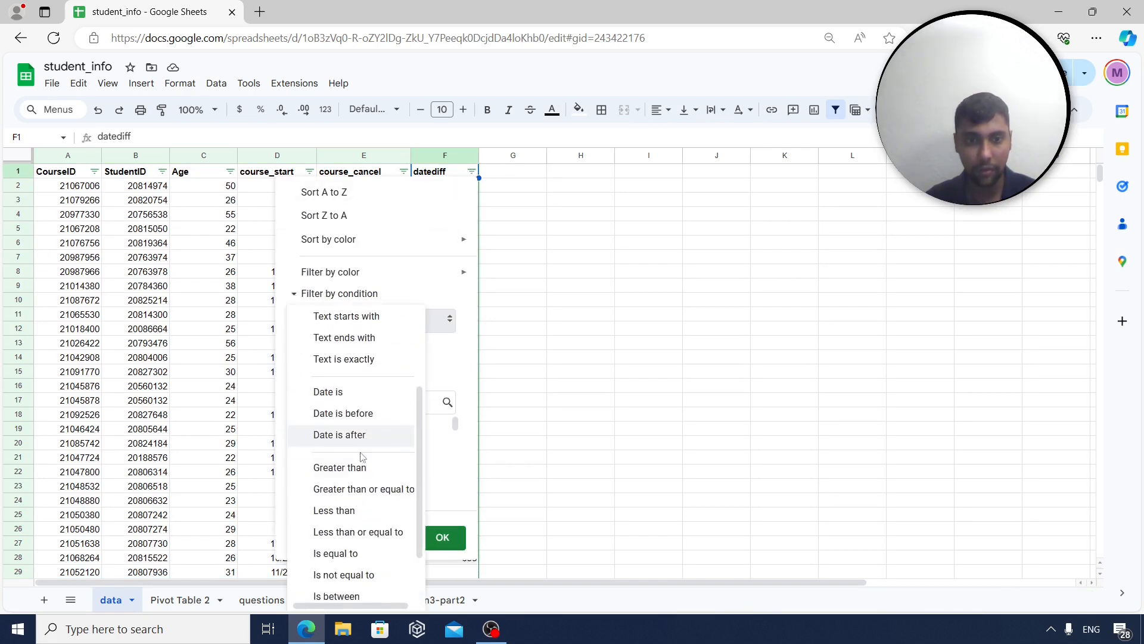
click(354, 468)
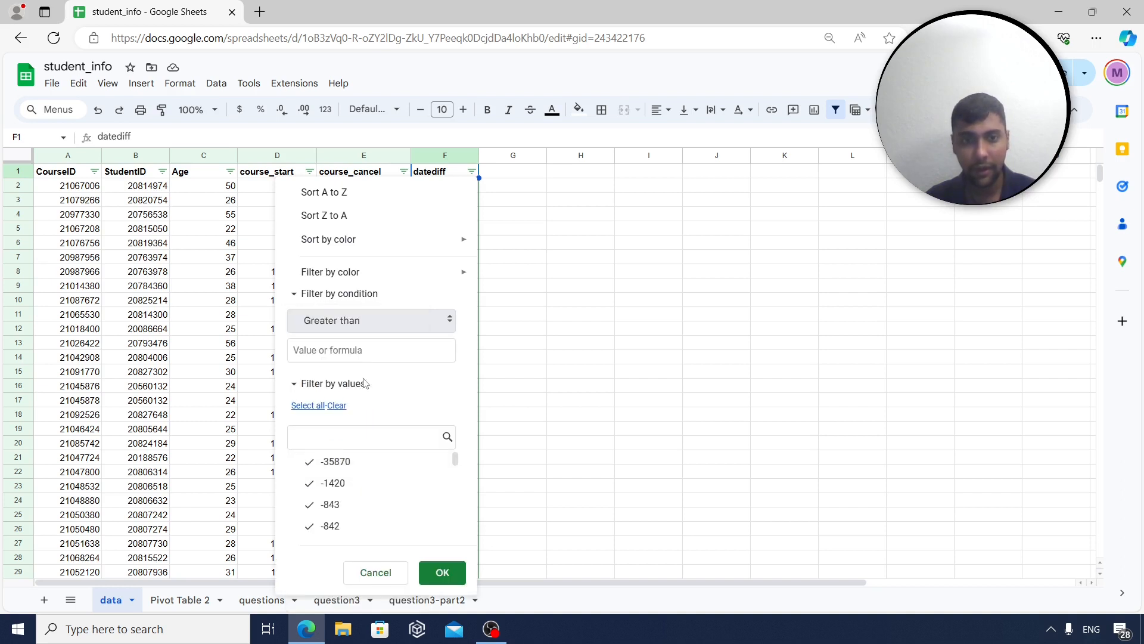
click(390, 324)
click(374, 374)
click(365, 351)
text(6)
click(442, 572)
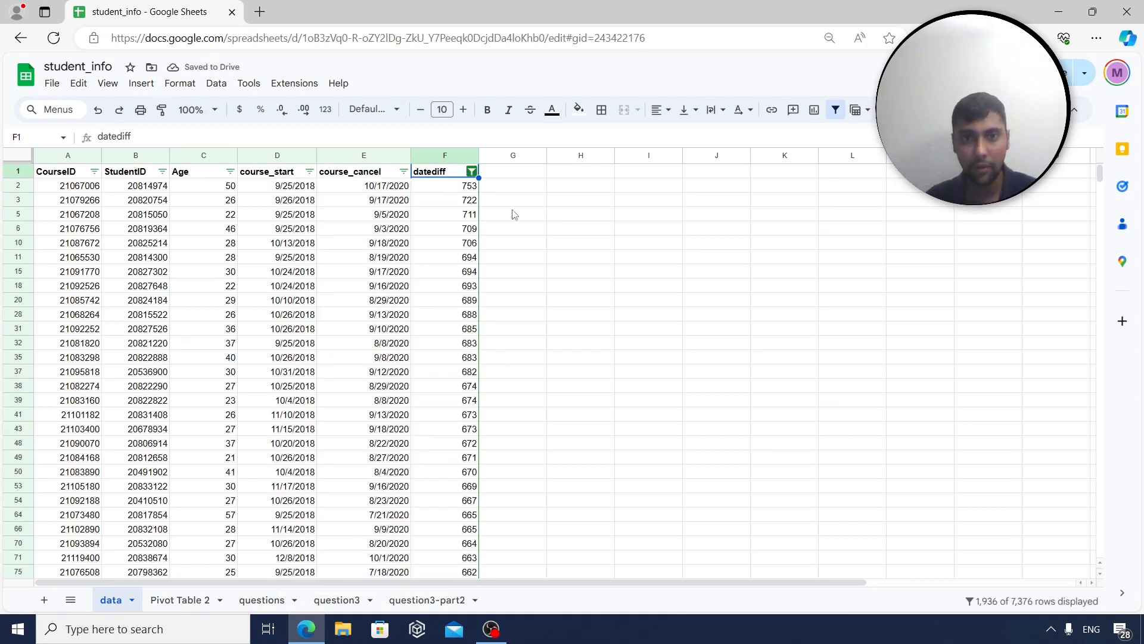
Sort the filtered rows by datediff in descending order (Z to A)
click(471, 172)
click(371, 217)
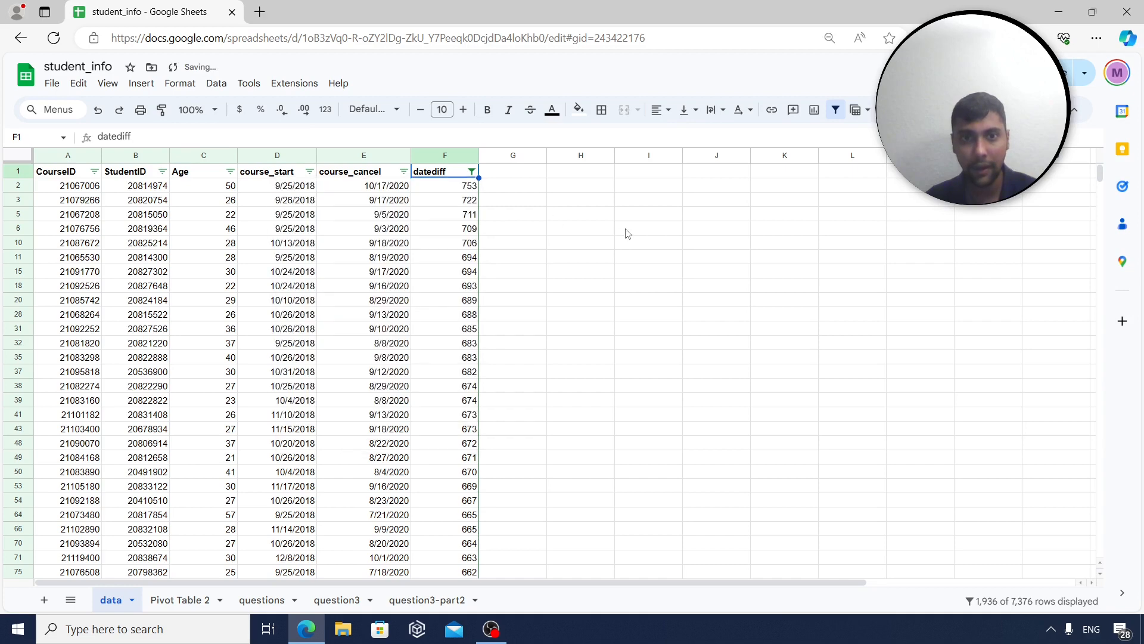
click(526, 226)
Check the smallest and largest values at both ends of the sorted datediff column
click(439, 190)
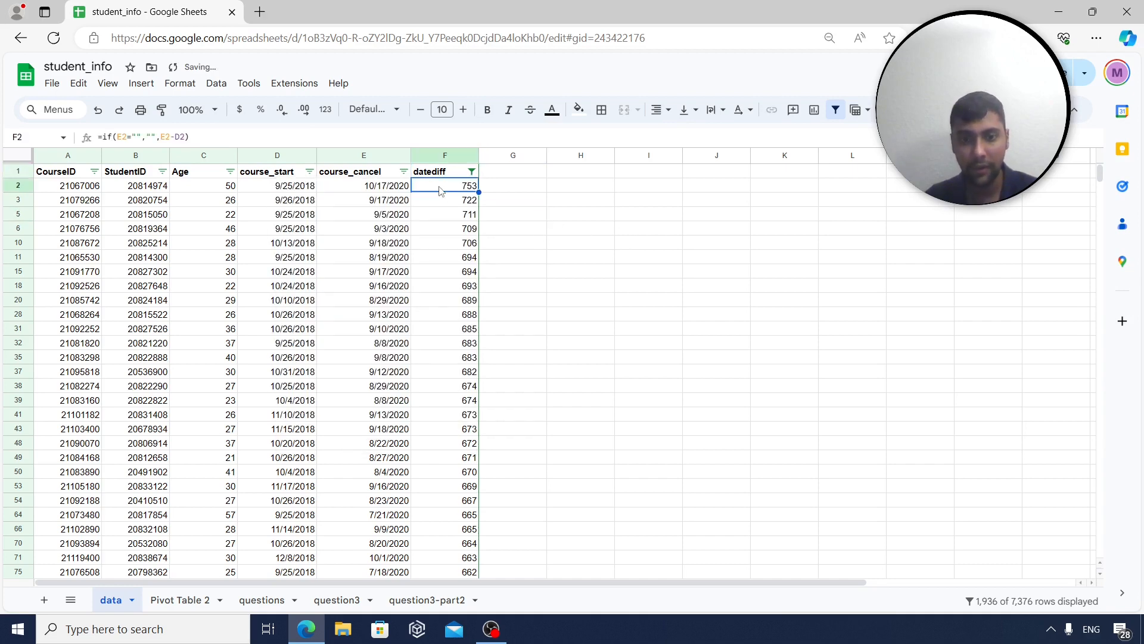
key(ctrl+Down)
key(Up)
key(Up)
key(Up)
key(Up)
key(Up)
key(Up)
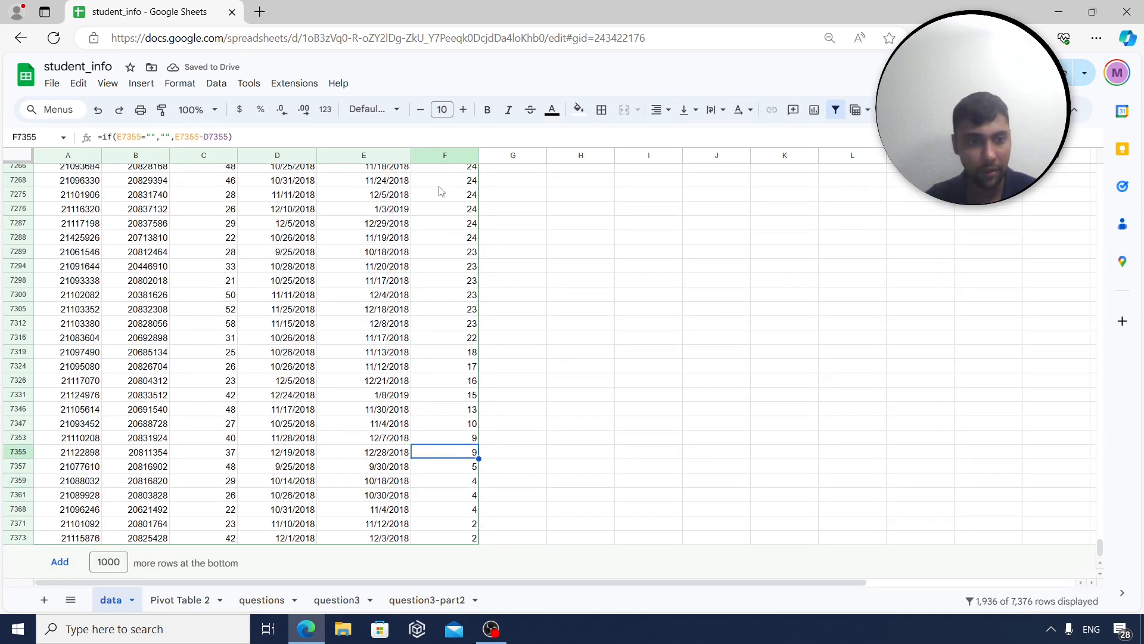
key(ctrl+Up)
key(Down)
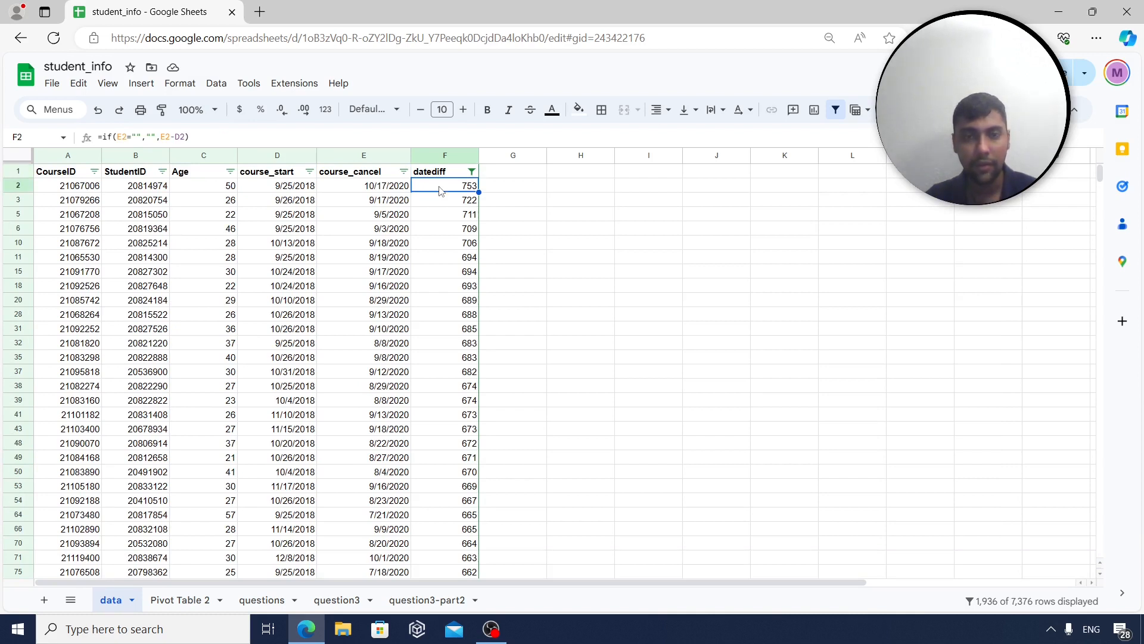
Read the student ID, course start and course cancel date of the row with the largest datediff
key(Left)
key(Left)
key(Left)
key(Left)
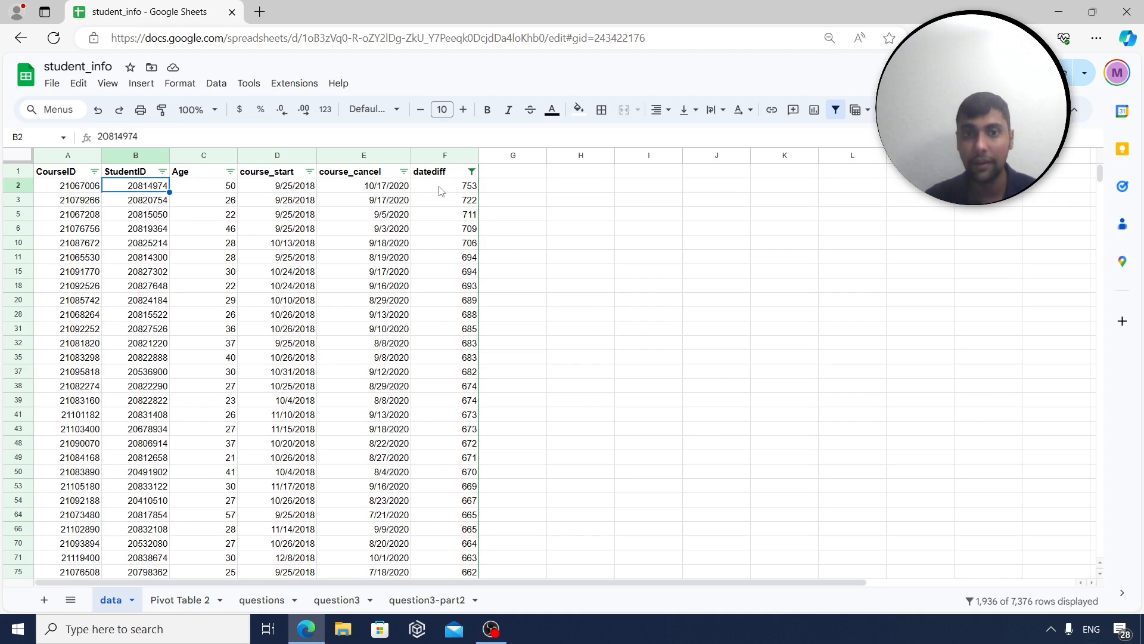
click(446, 189)
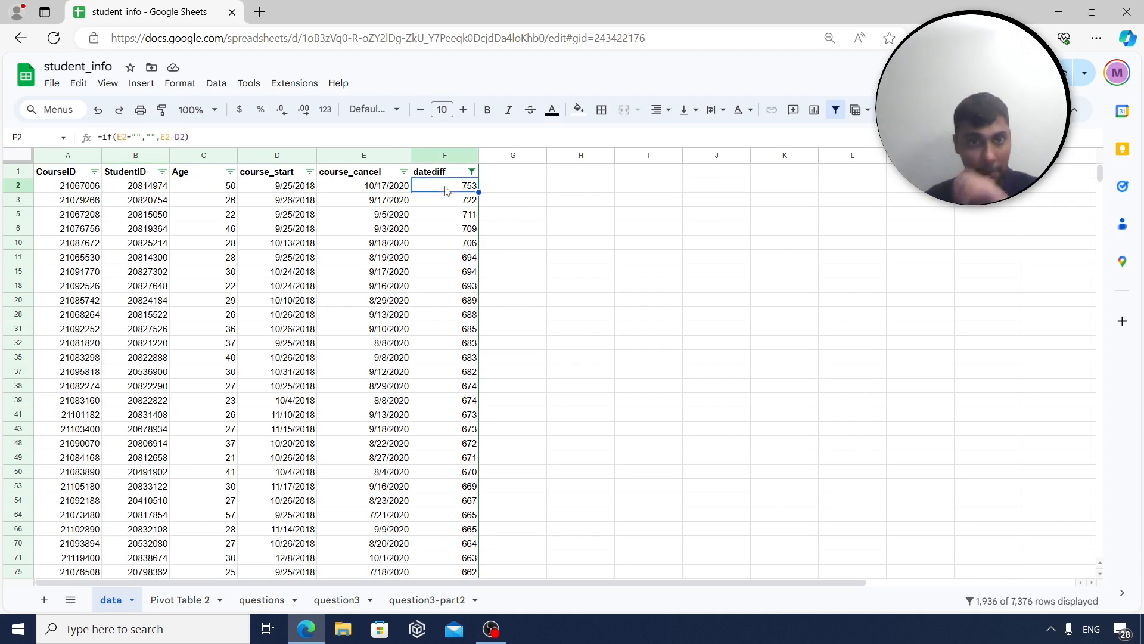
click(314, 187)
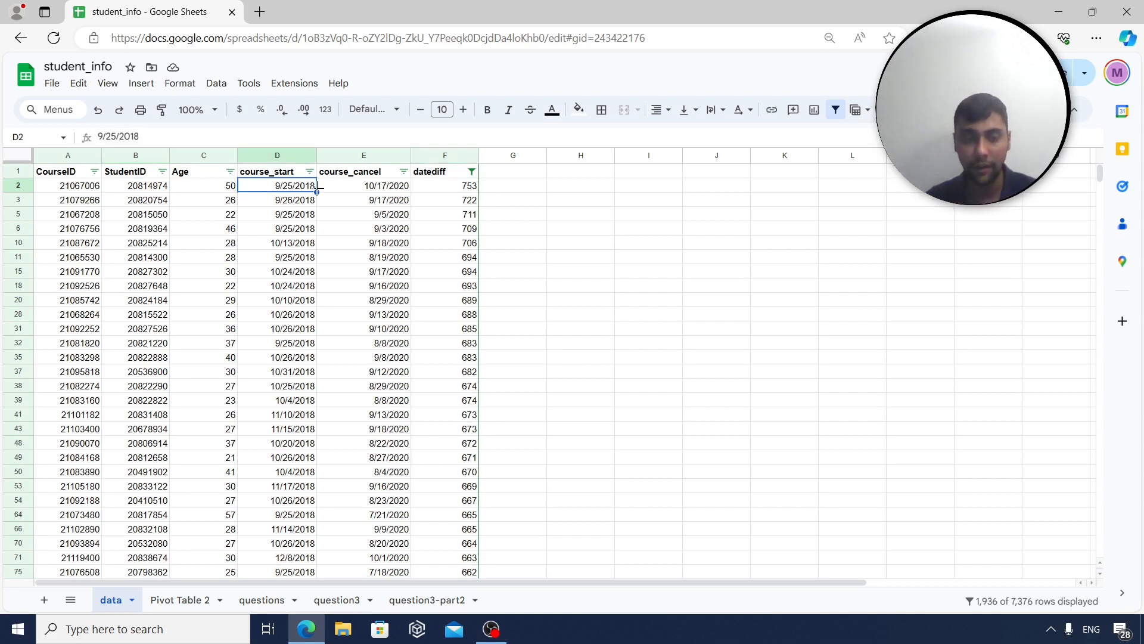
click(391, 188)
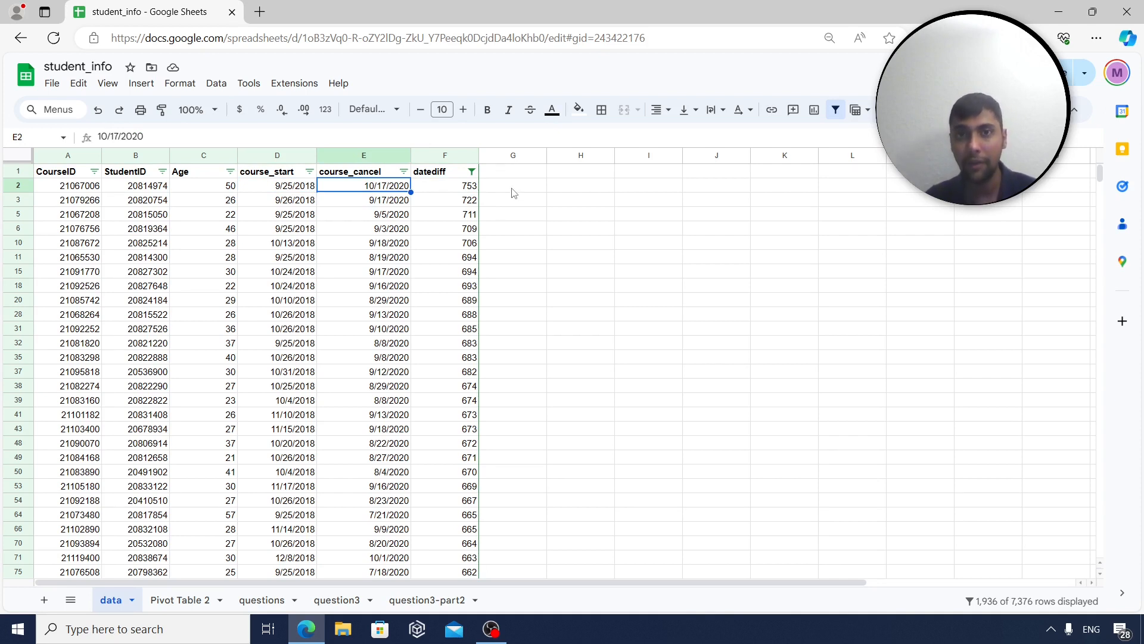
click(143, 187)
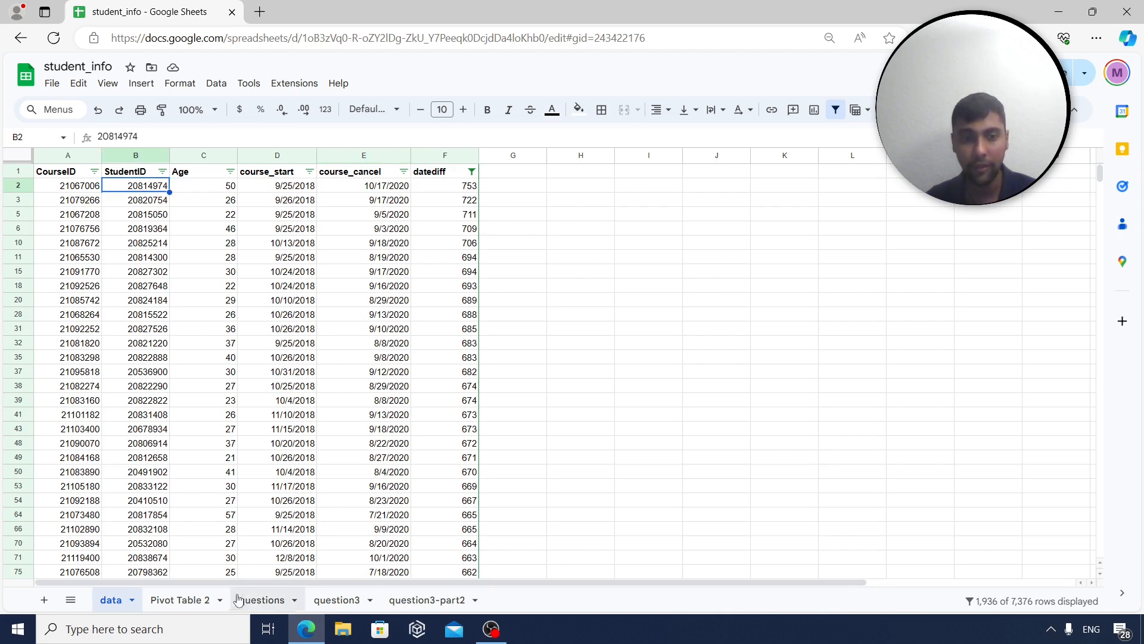
Add a new sheet named question 5 for the question about students without age data
click(254, 599)
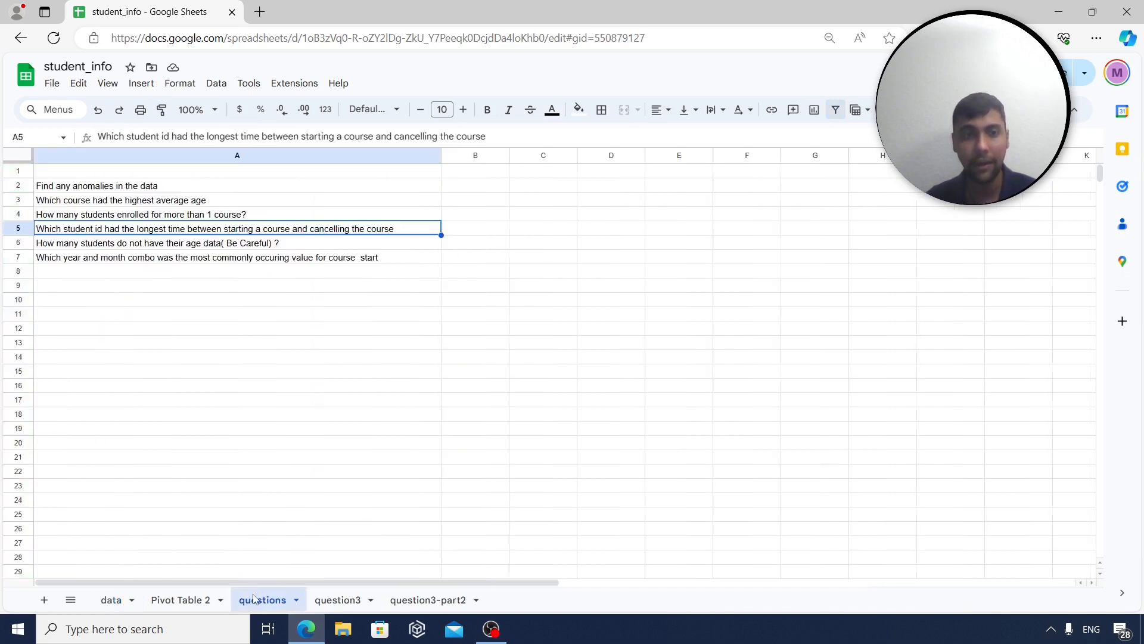
click(180, 244)
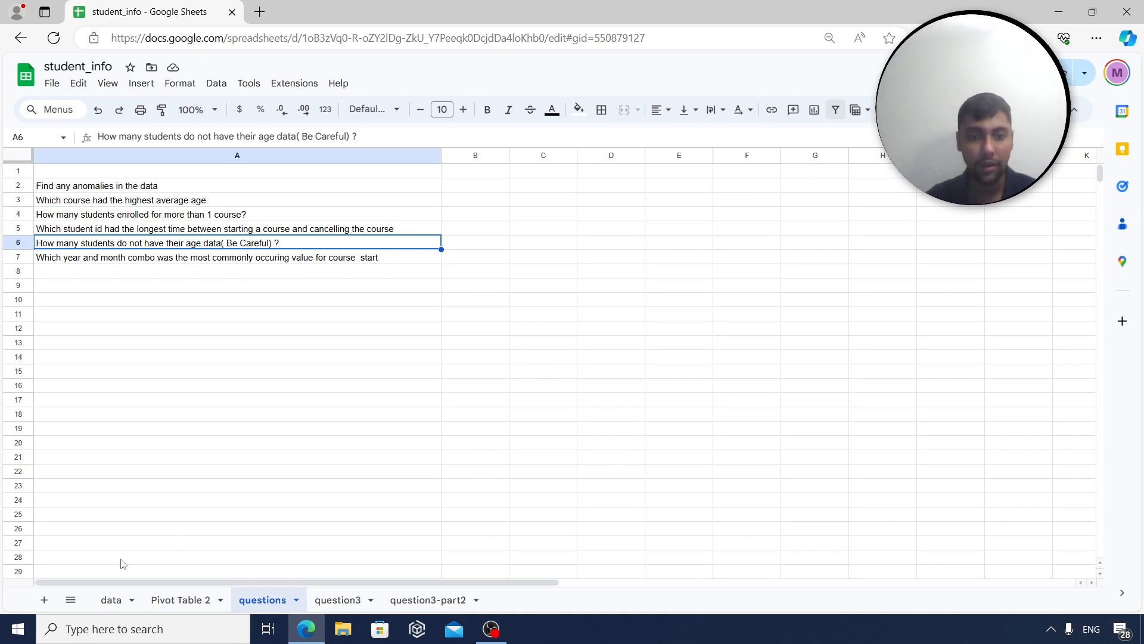
click(44, 599)
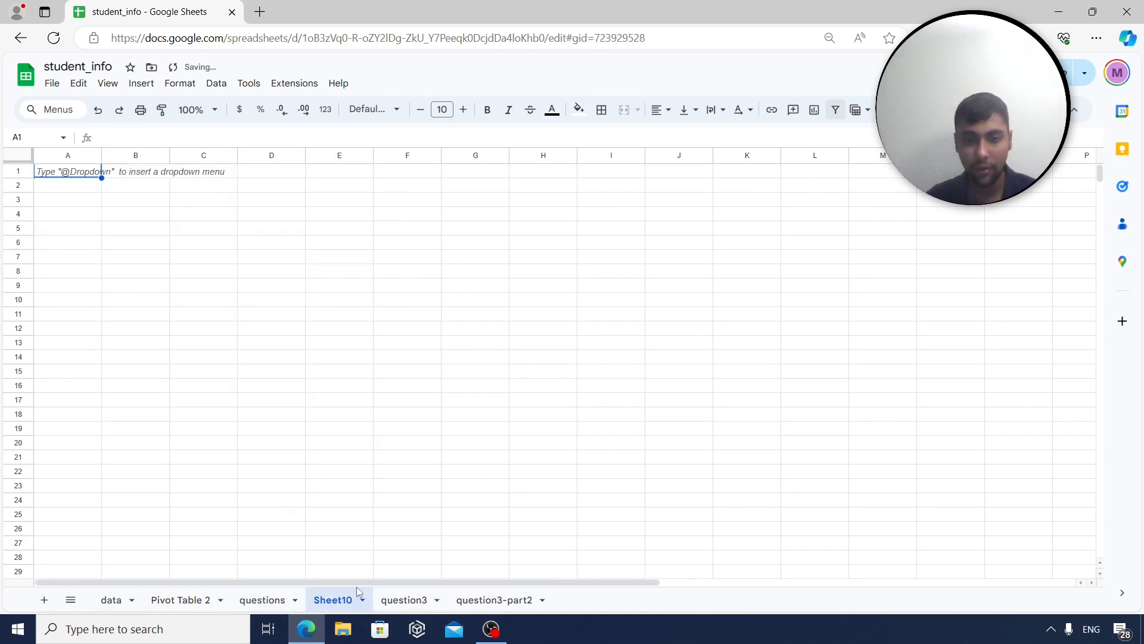
double_click(331, 601)
text(question 5)
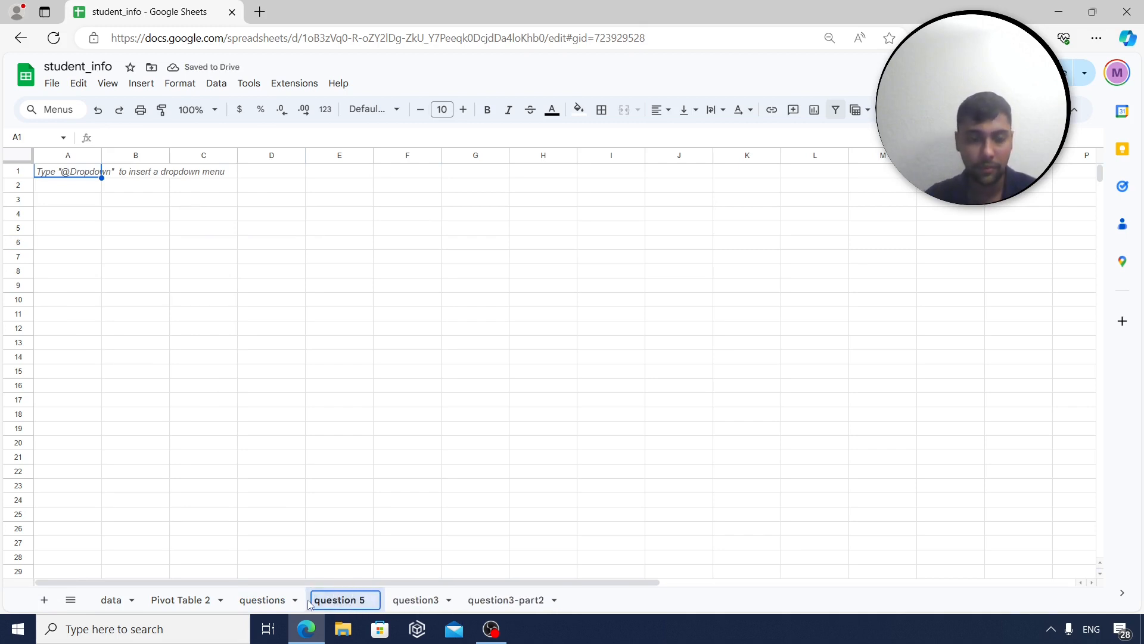
click(263, 600)
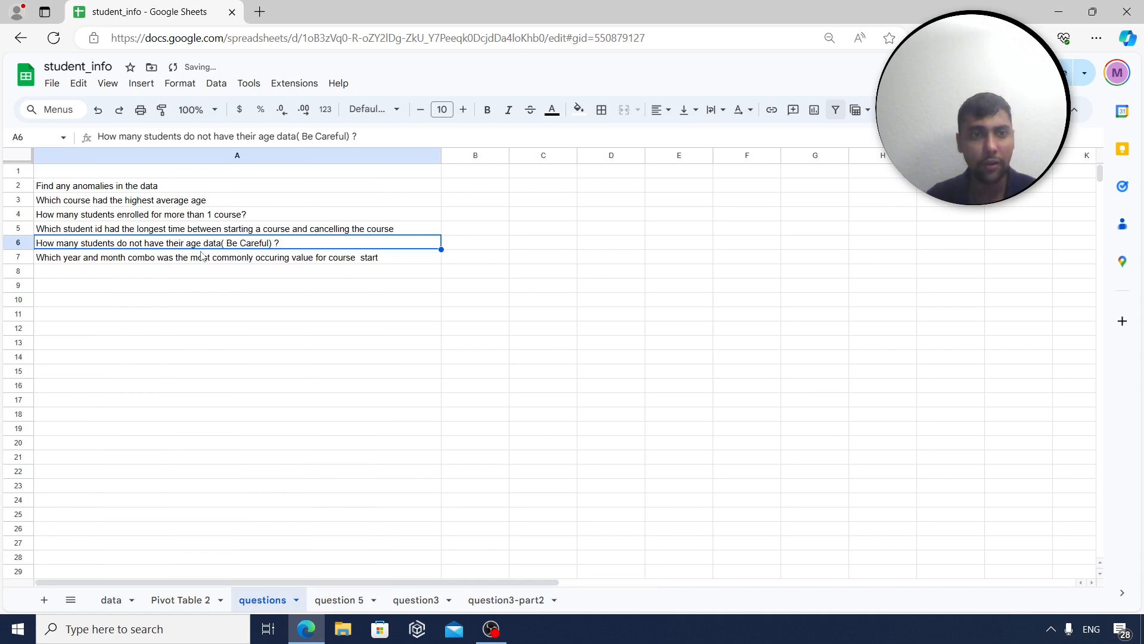
Reset the filter on the data sheet and filter the Age column to show only blanks
click(111, 599)
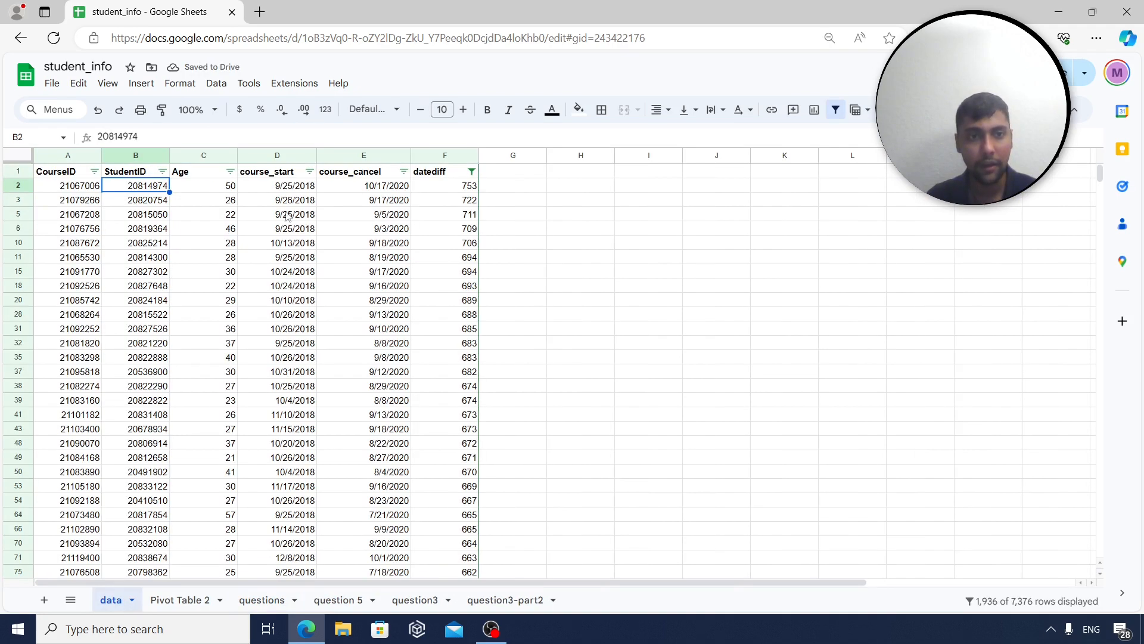
click(372, 173)
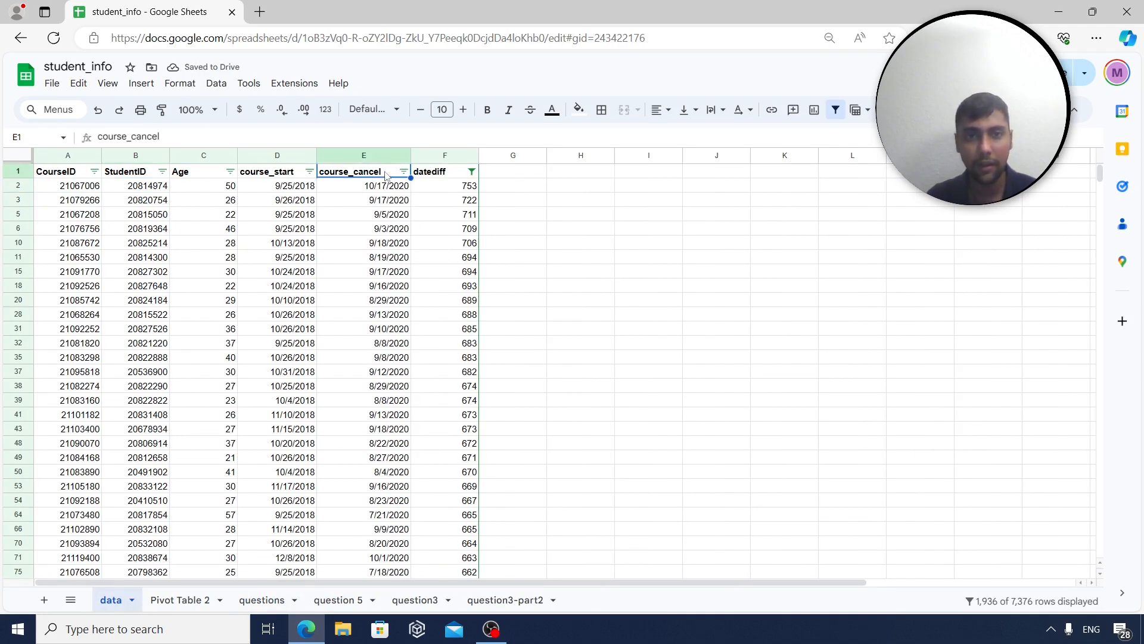
click(836, 110)
click(836, 109)
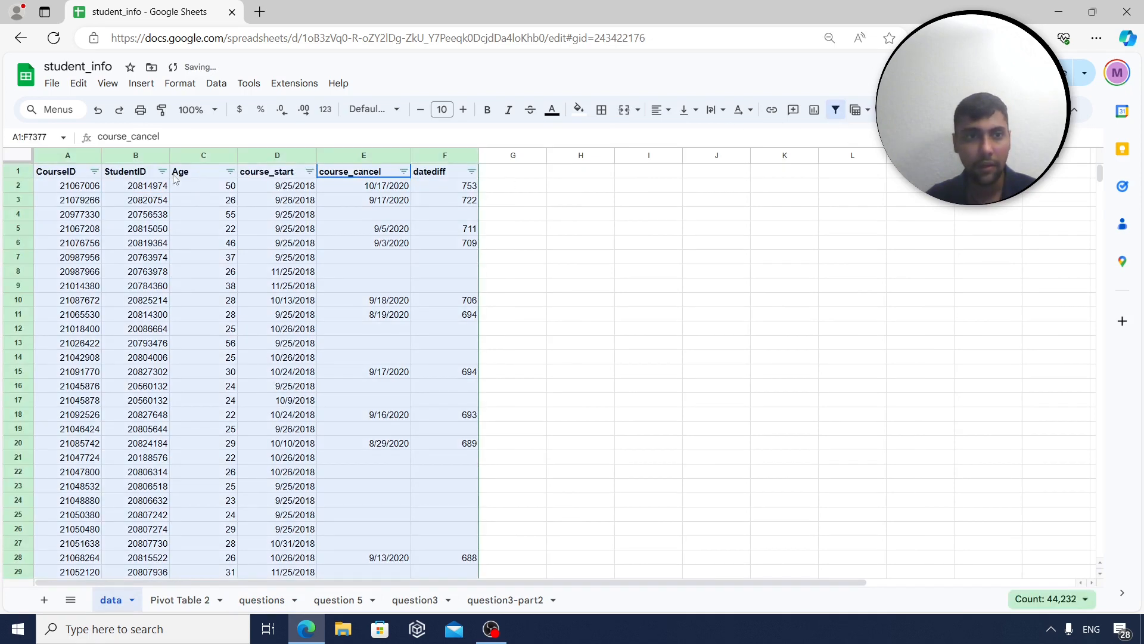
click(230, 171)
click(96, 337)
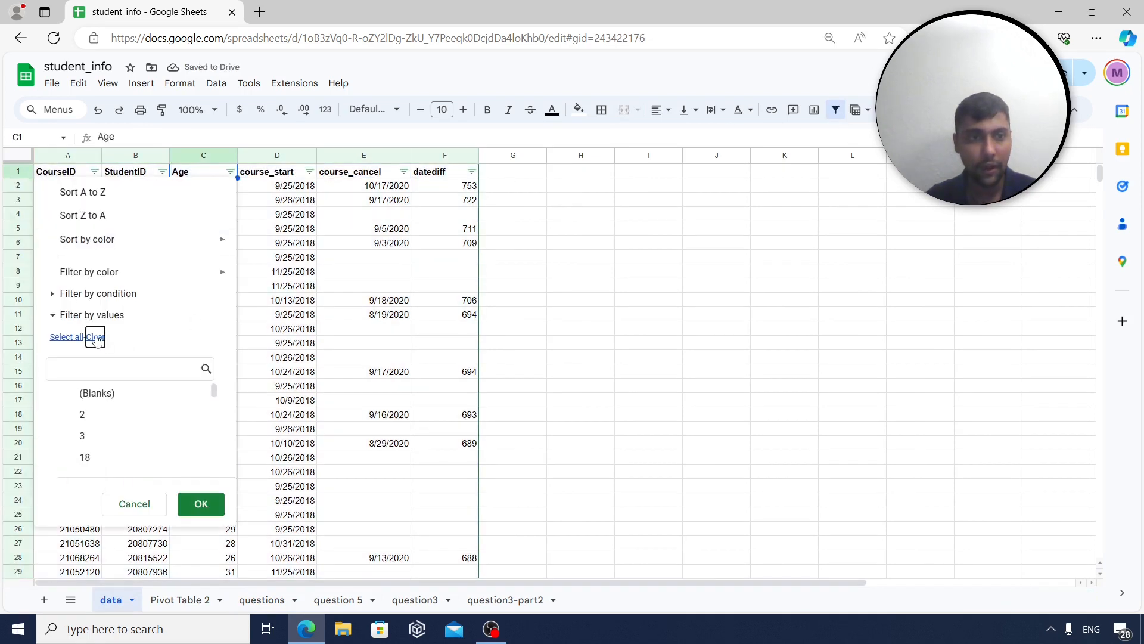
click(89, 393)
click(201, 504)
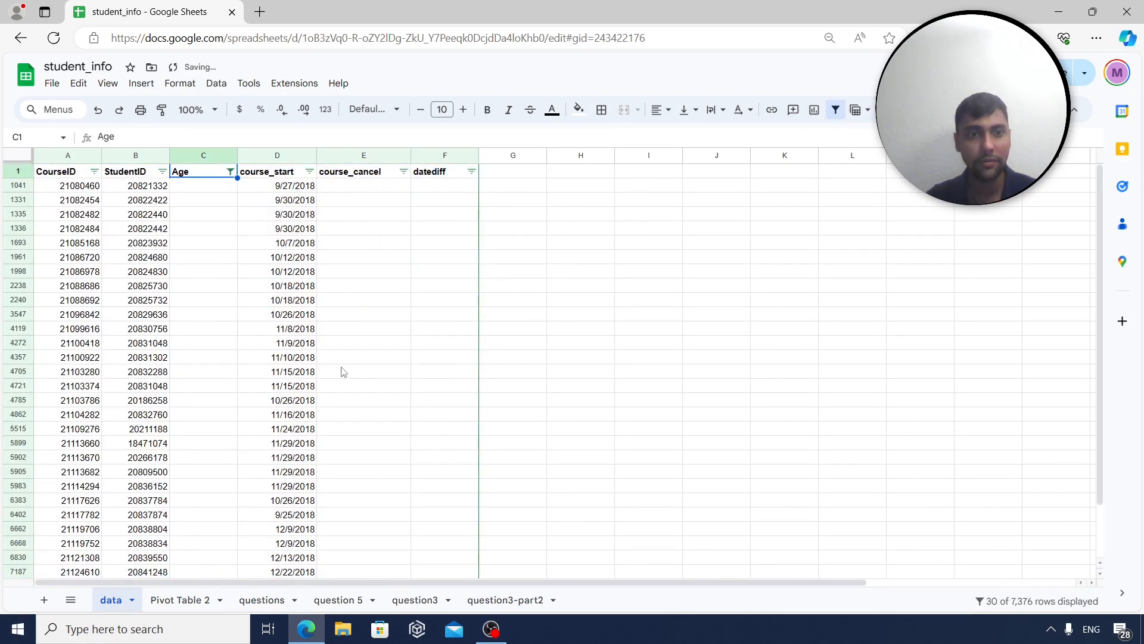
Copy the filtered StudentID column, paste it with Paste special into cell A1 of the question 5 sheet, and widen column A
click(130, 154)
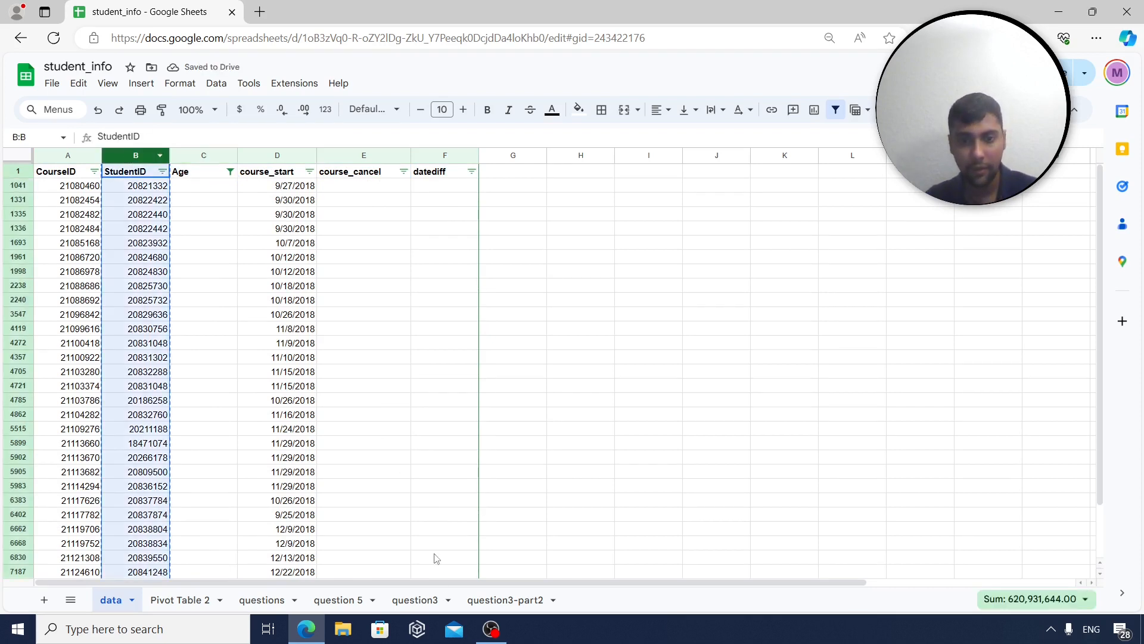
click(413, 599)
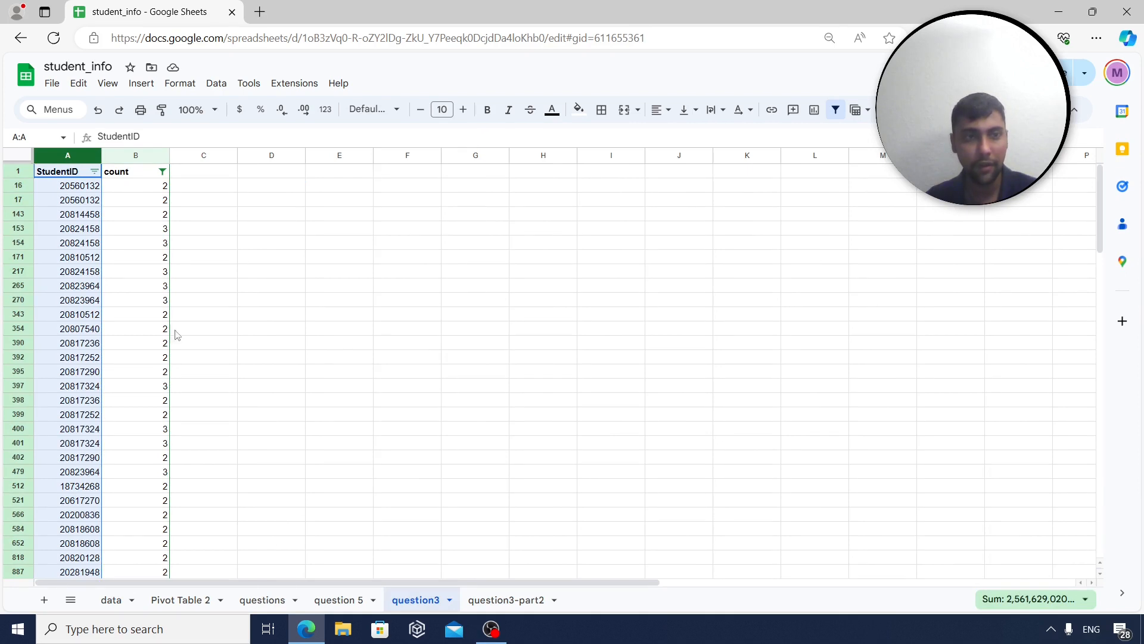
click(337, 599)
right_click(81, 177)
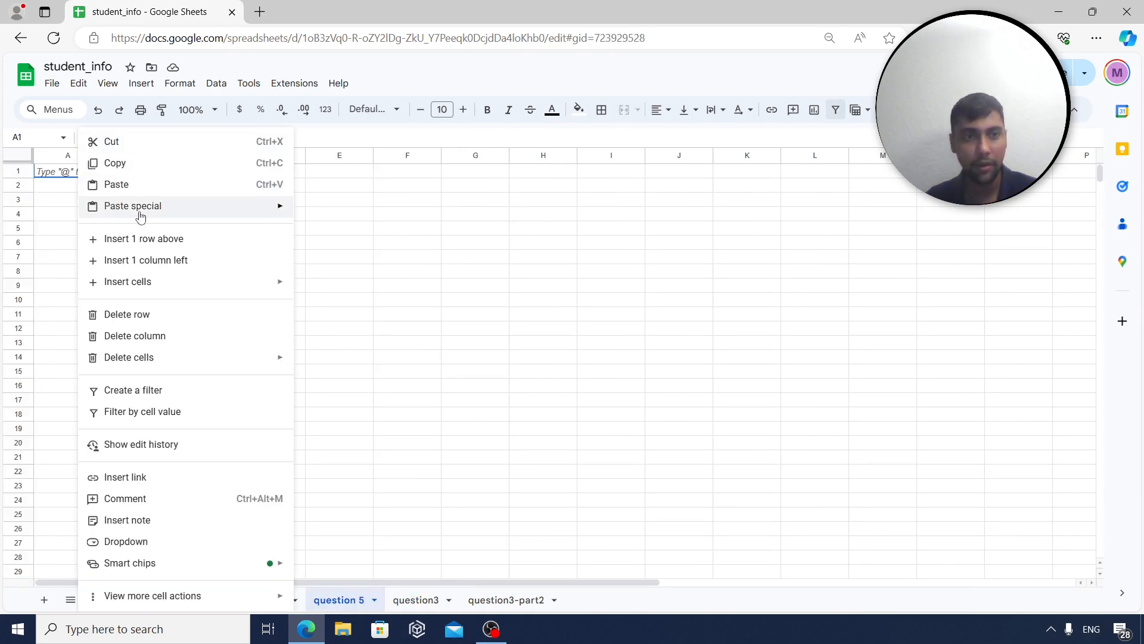
mouse_move(141, 212)
click(383, 213)
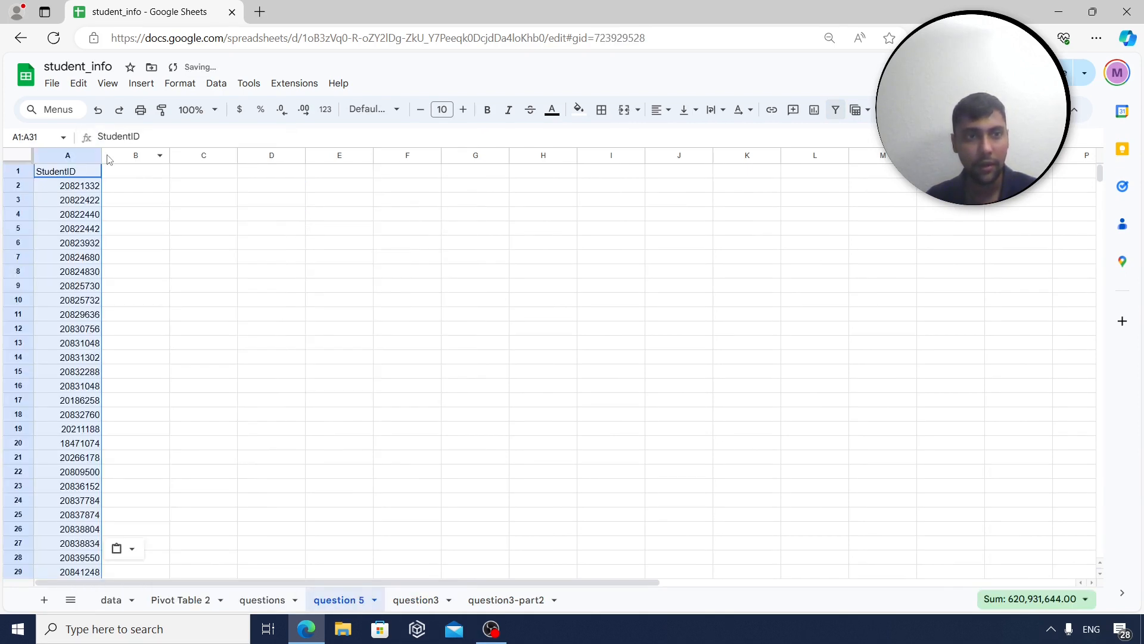
drag(102, 155, 157, 155)
Go through the pasted StudentID list on the question 5 sheet, looking for IDs that occur more than once
click(130, 191)
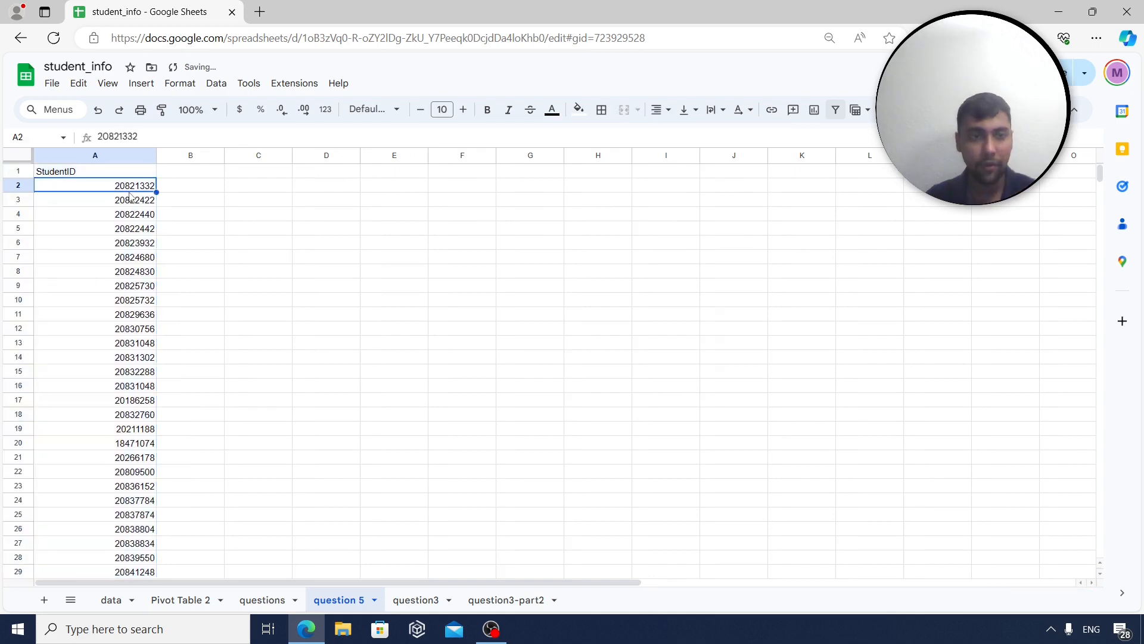
key(Down)
key(Down)
key(Down)
key(Down)
key(Down)
key(Down)
key(Down)
key(Down)
key(Down)
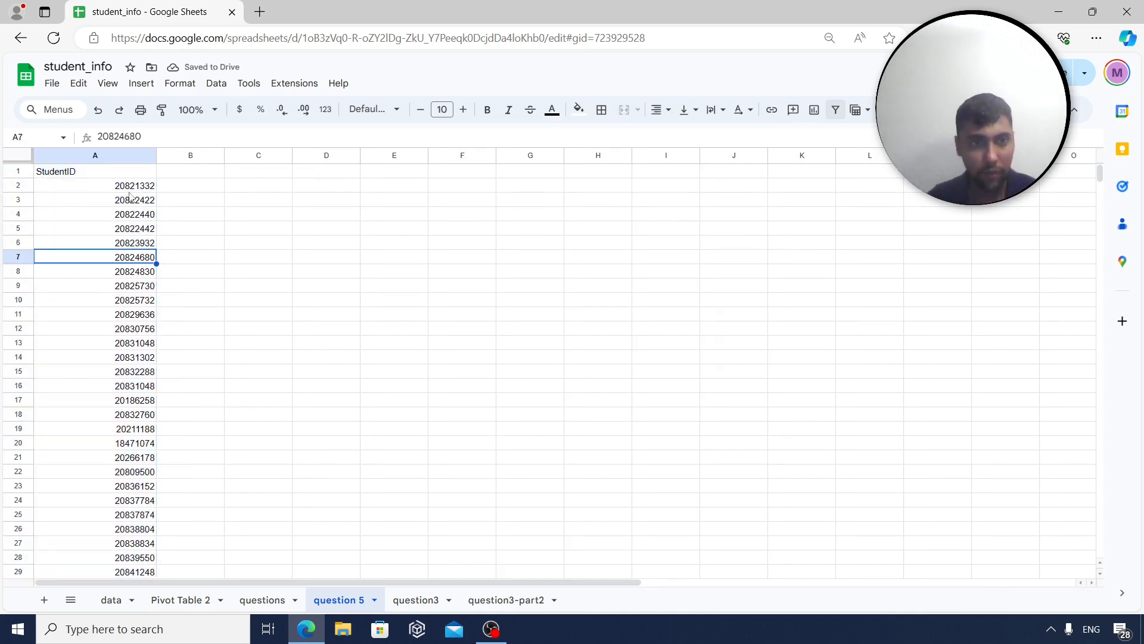
key(Down)
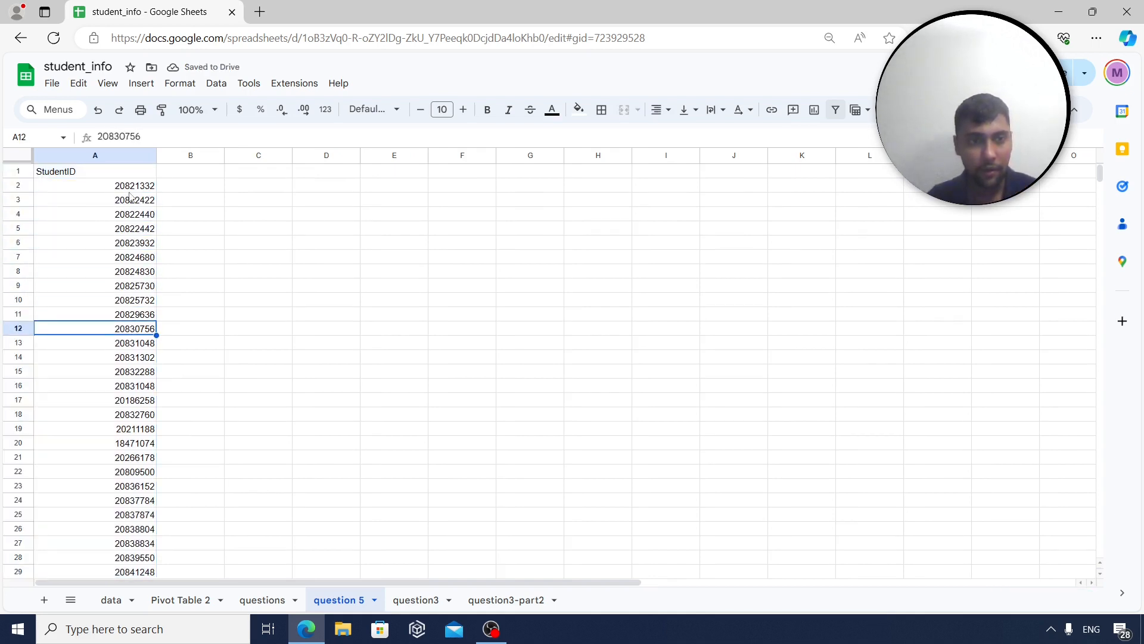
key(Down)
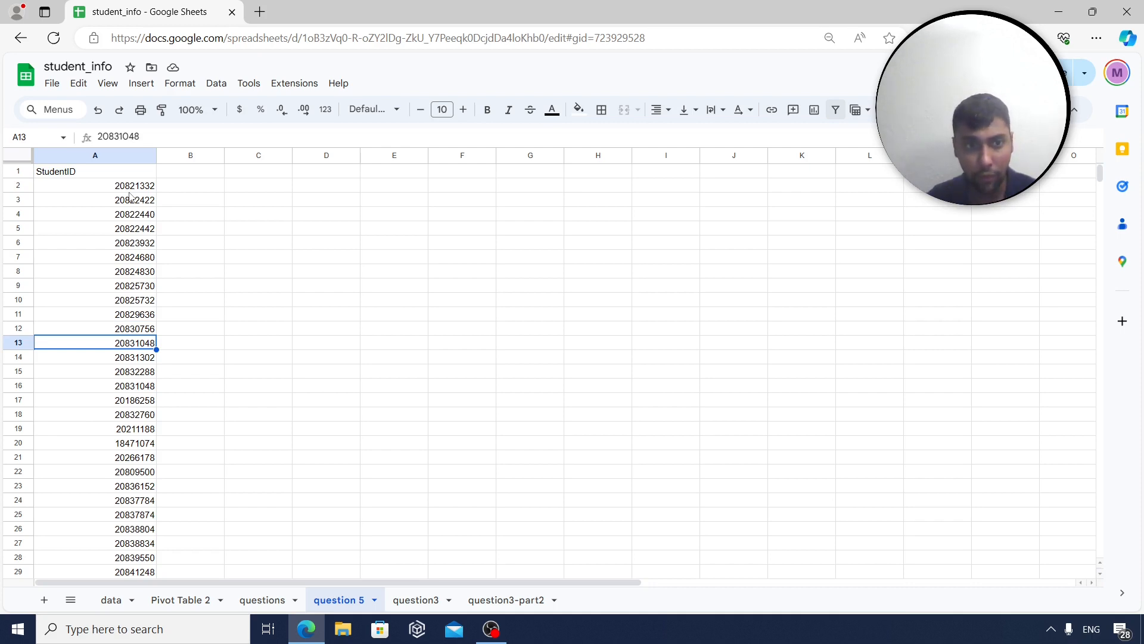
key(Down)
key(Down)
key(Down)
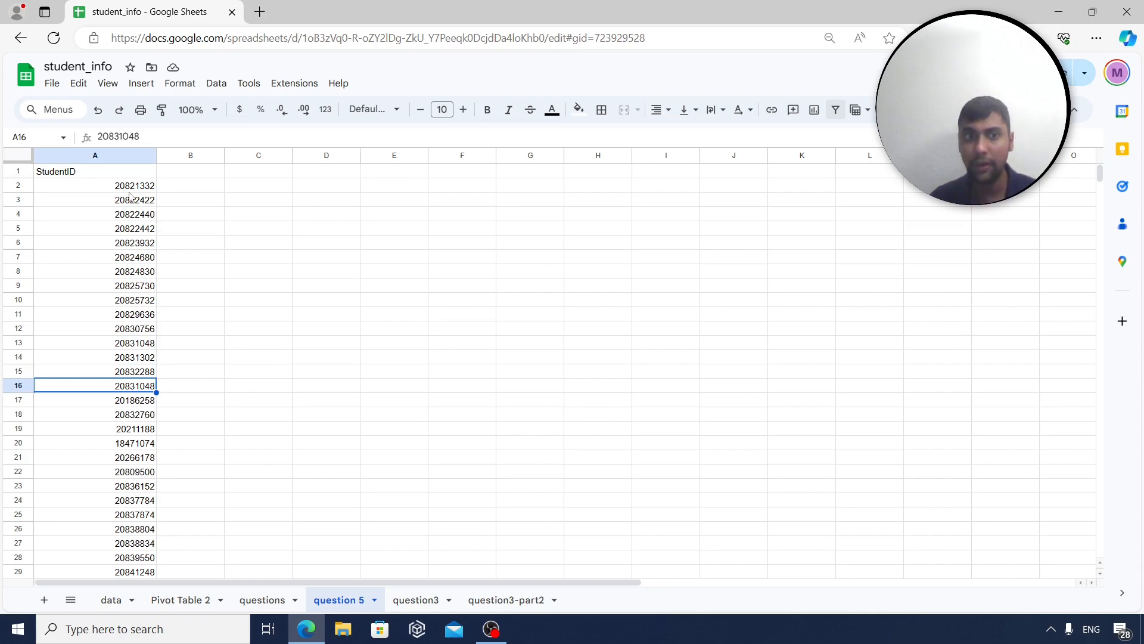
Compare the course IDs of the rows sharing a repeated student ID in the blank-age rows of the data sheet
click(112, 600)
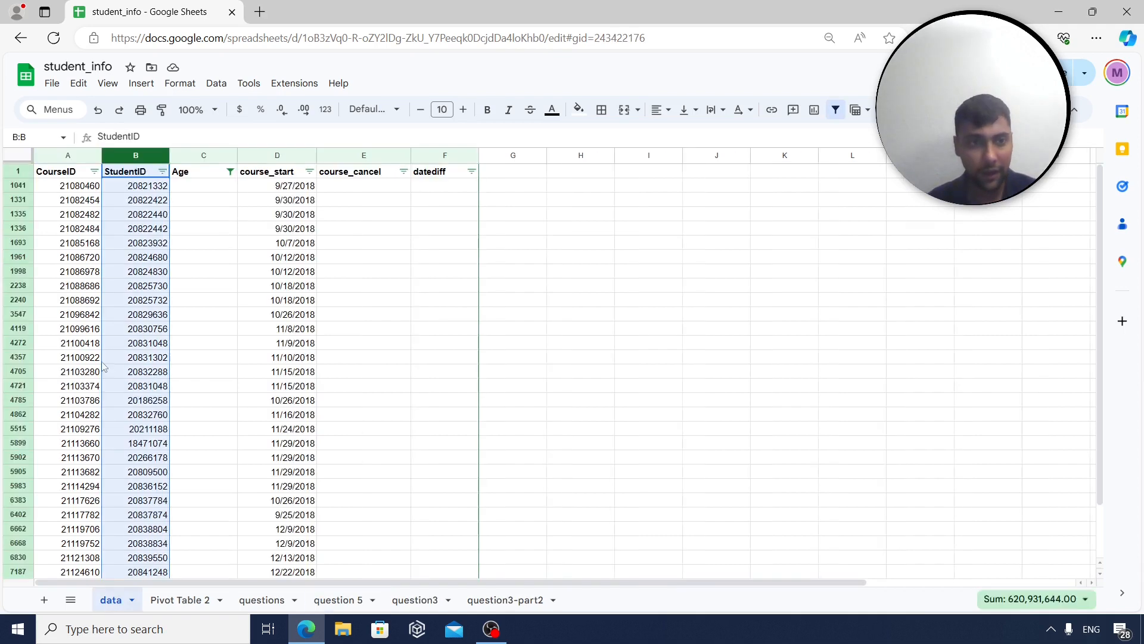
click(158, 389)
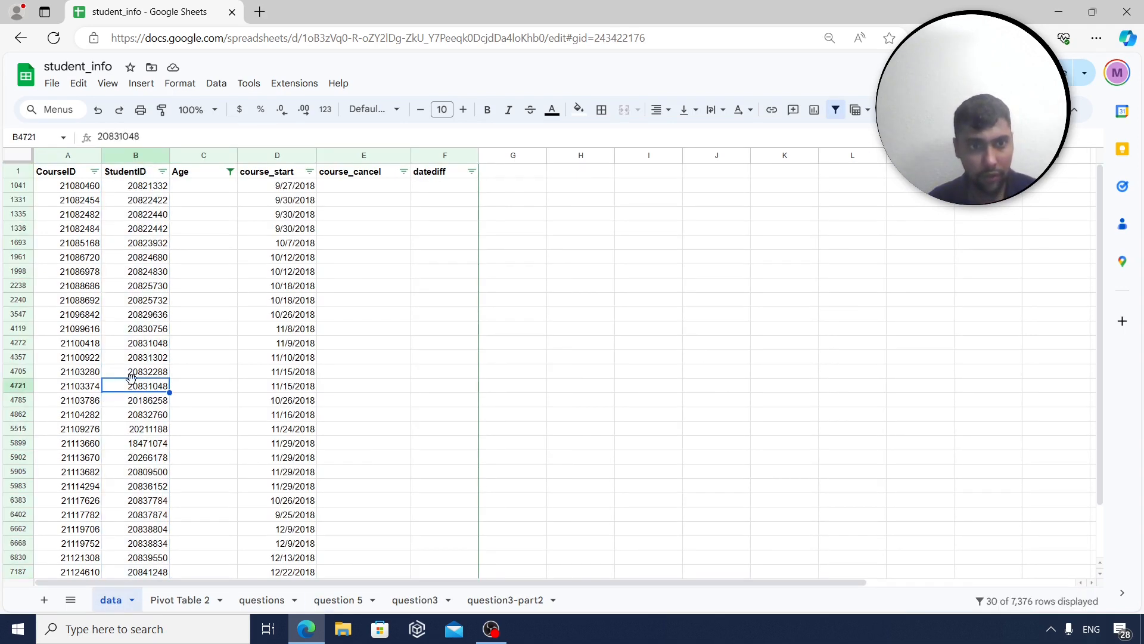
click(79, 391)
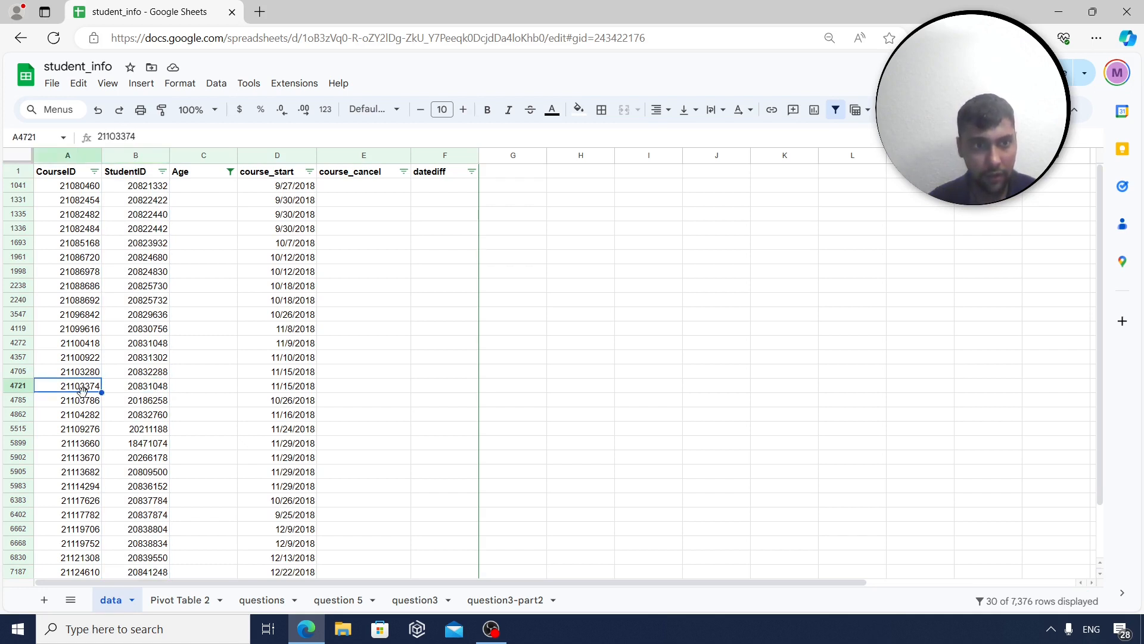
click(153, 447)
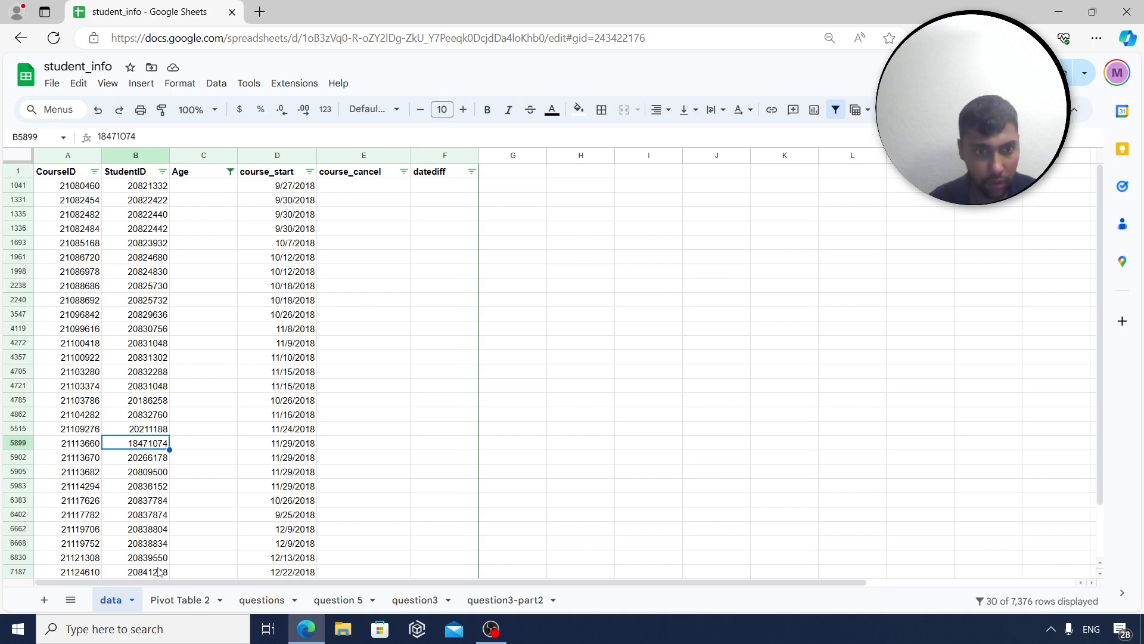
click(139, 388)
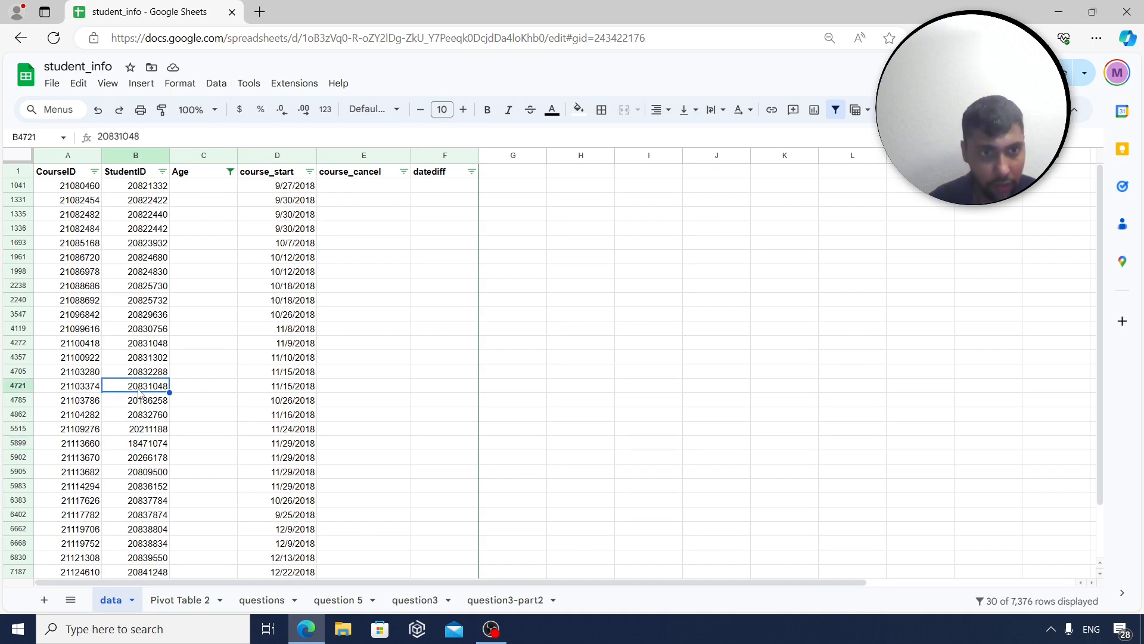
click(144, 345)
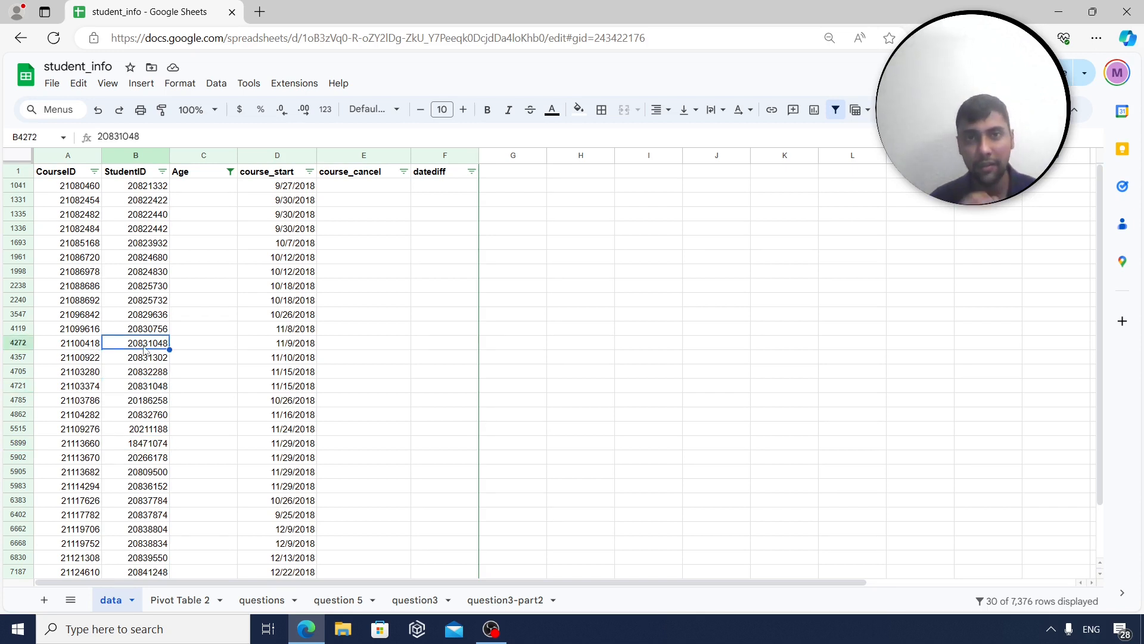
Count the distinct student IDs in cell C2 of the question 5 sheet with =countunique(A2:A31)
click(334, 599)
scroll(131, 331, down, 5)
scroll(102, 320, up, 5)
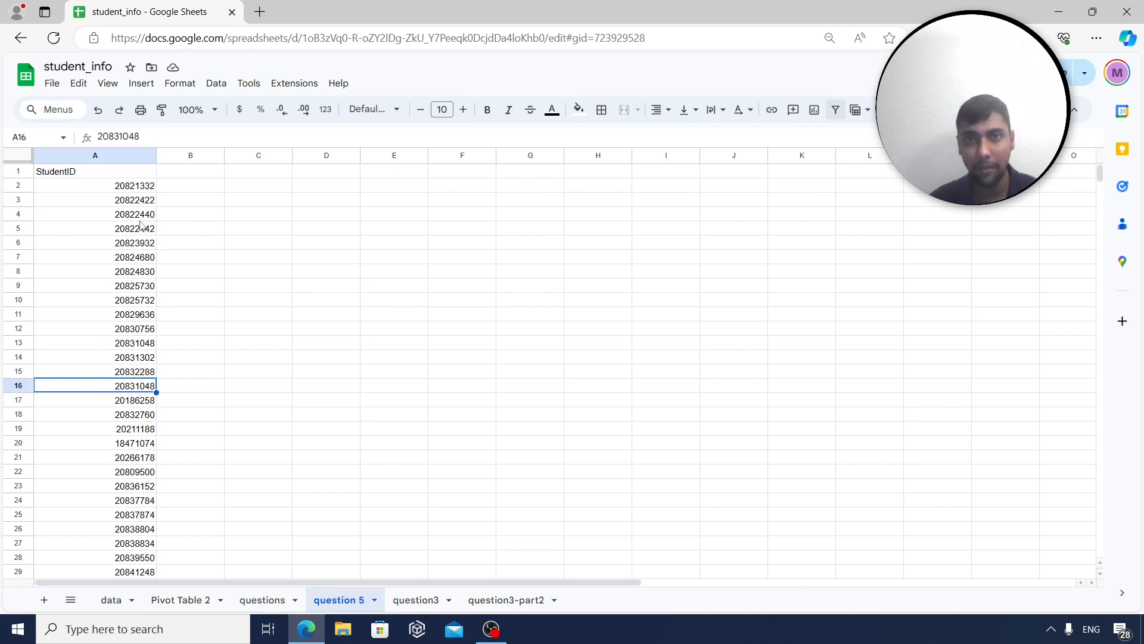
click(237, 190)
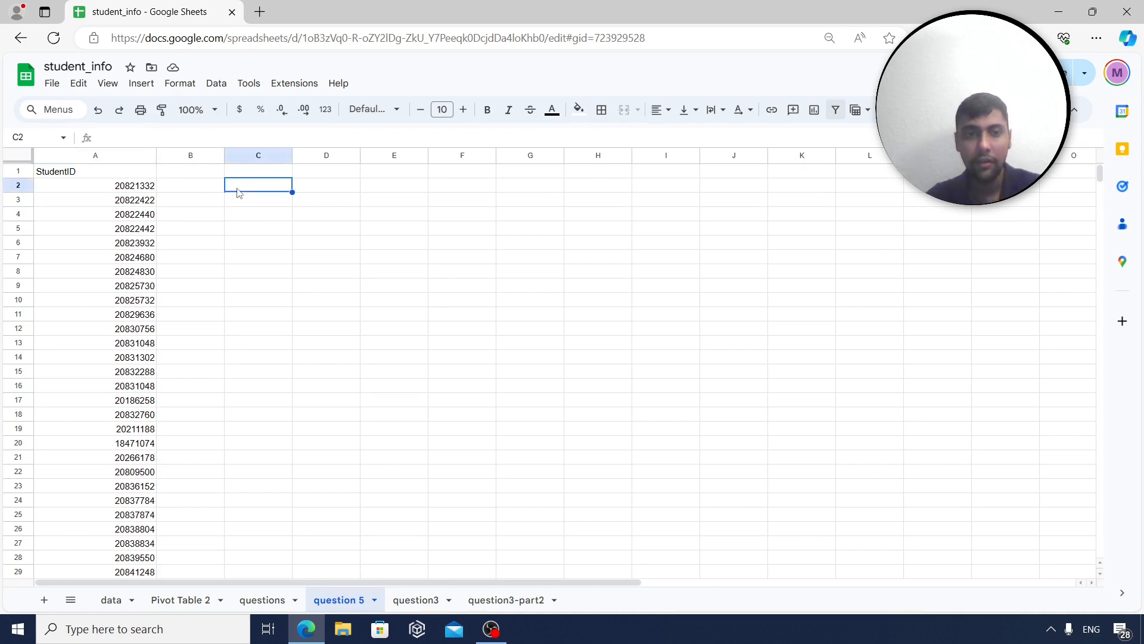
text(=countu)
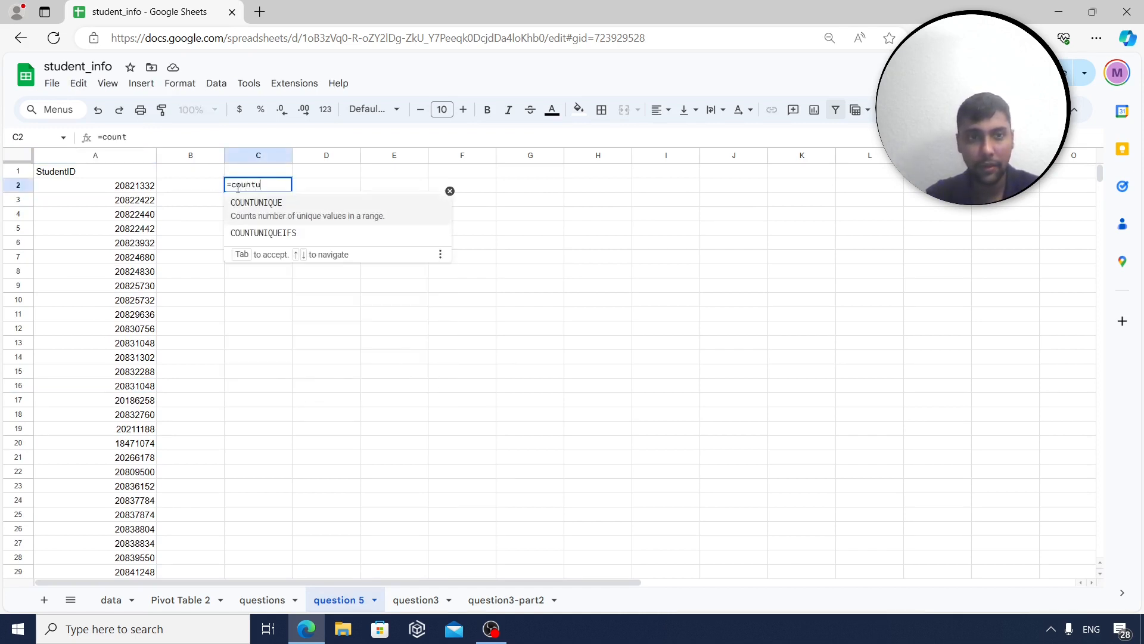
text(niqur()
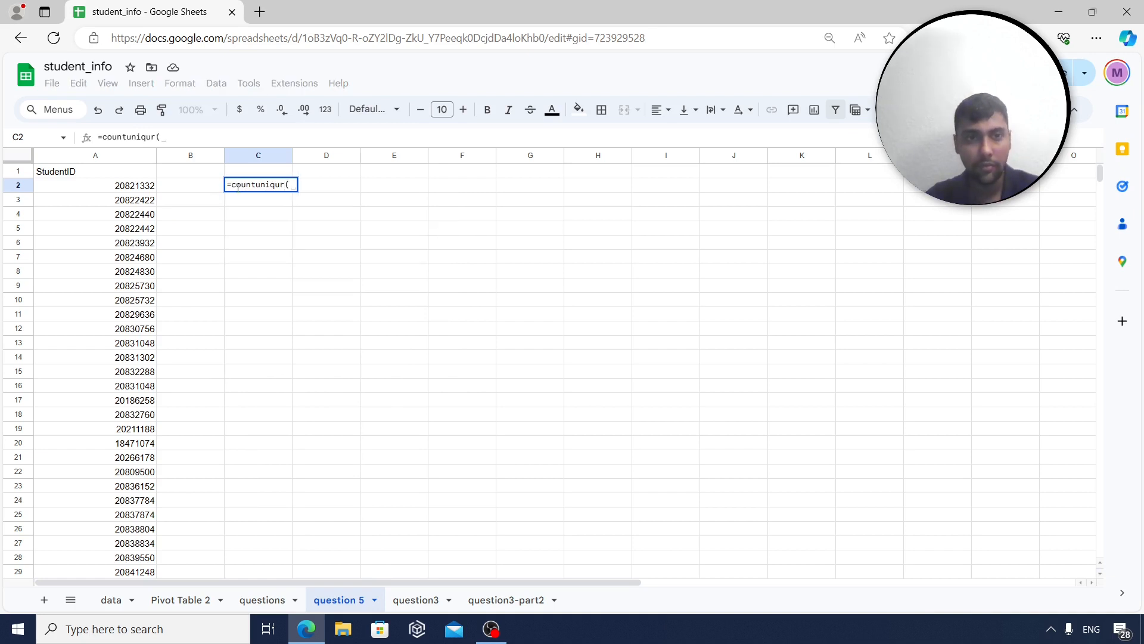
key(BackSpace)
key(BackSpace)
text(e()
key(Left)
key(Left)
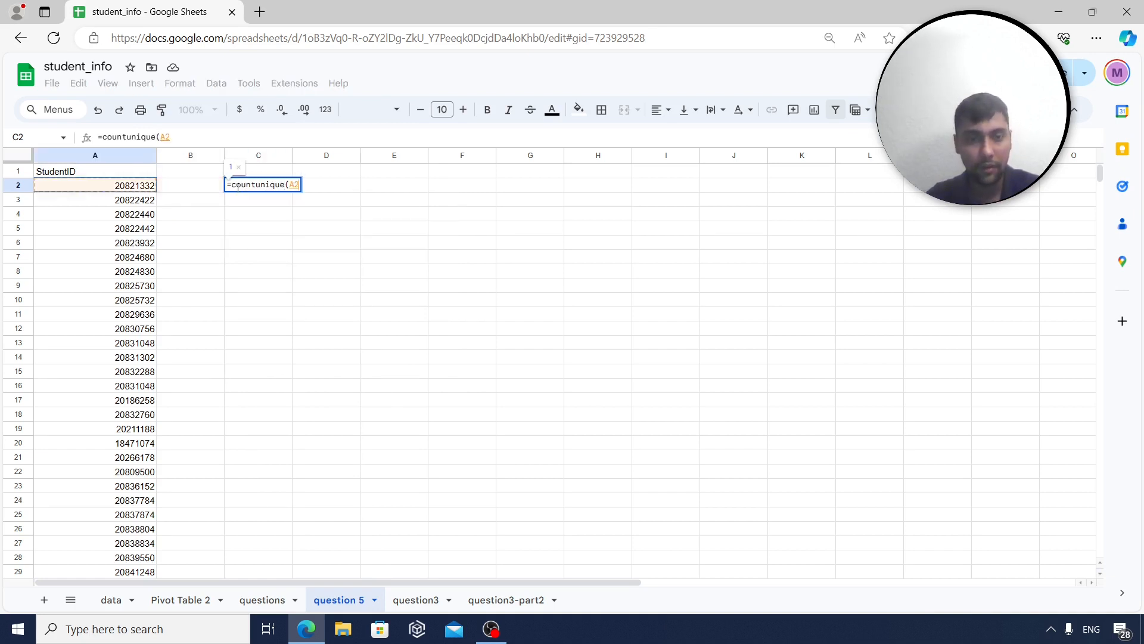
key(ctrl+shift+Down)
text())
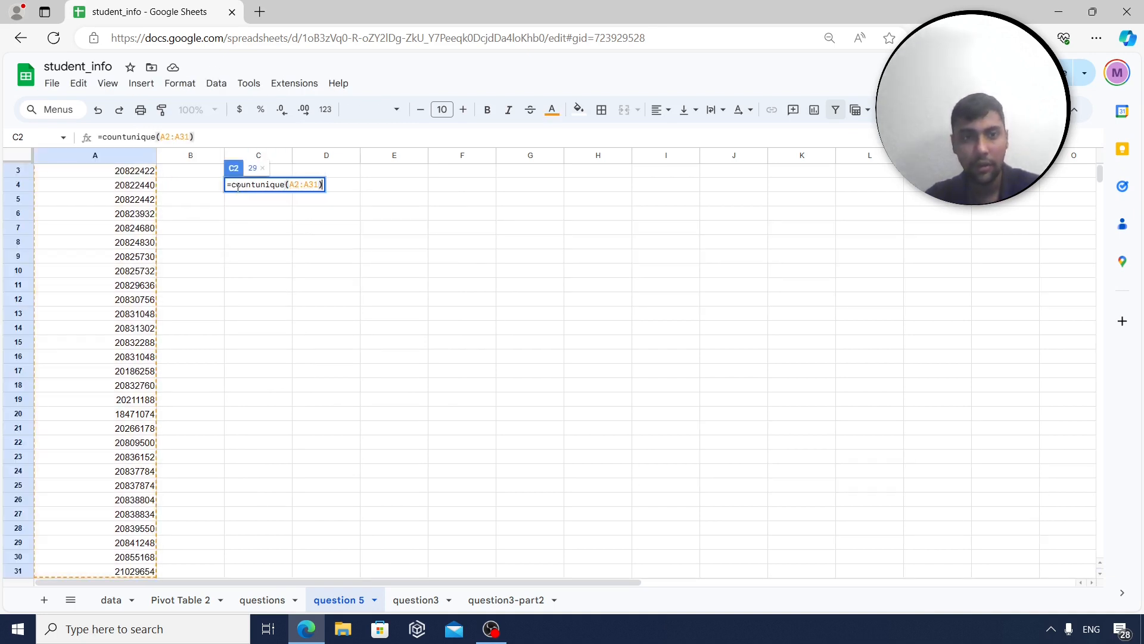
key(Return)
Check the StudentID range A2:A31 against the unique-count formula in C2
key(Up)
key(Up)
key(Down)
key(Left)
key(Left)
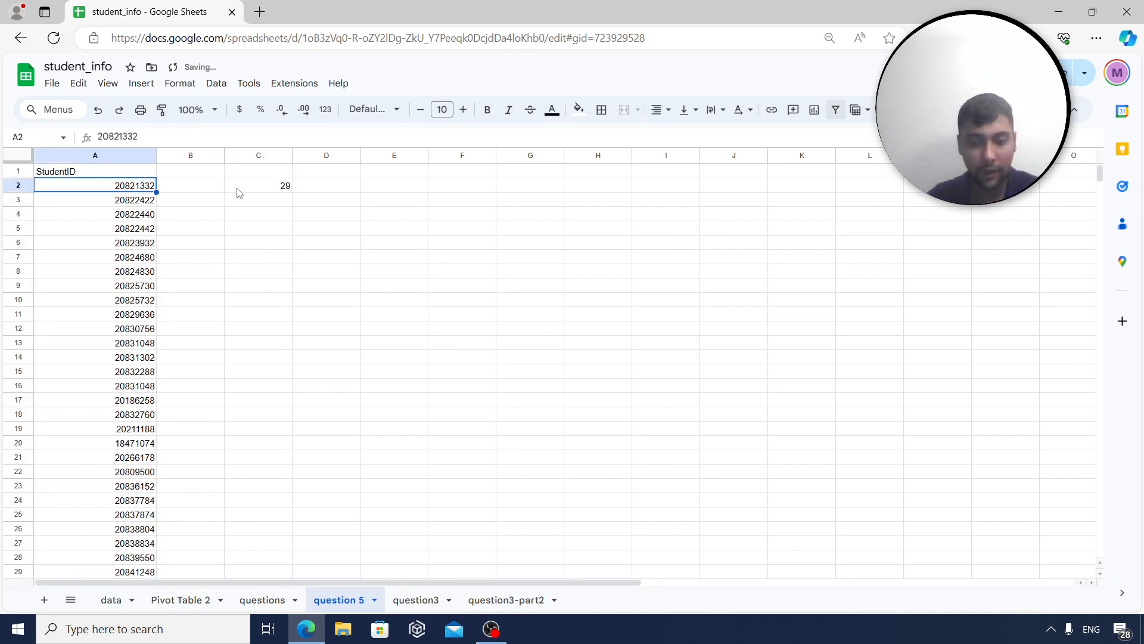
key(ctrl+shift+Down)
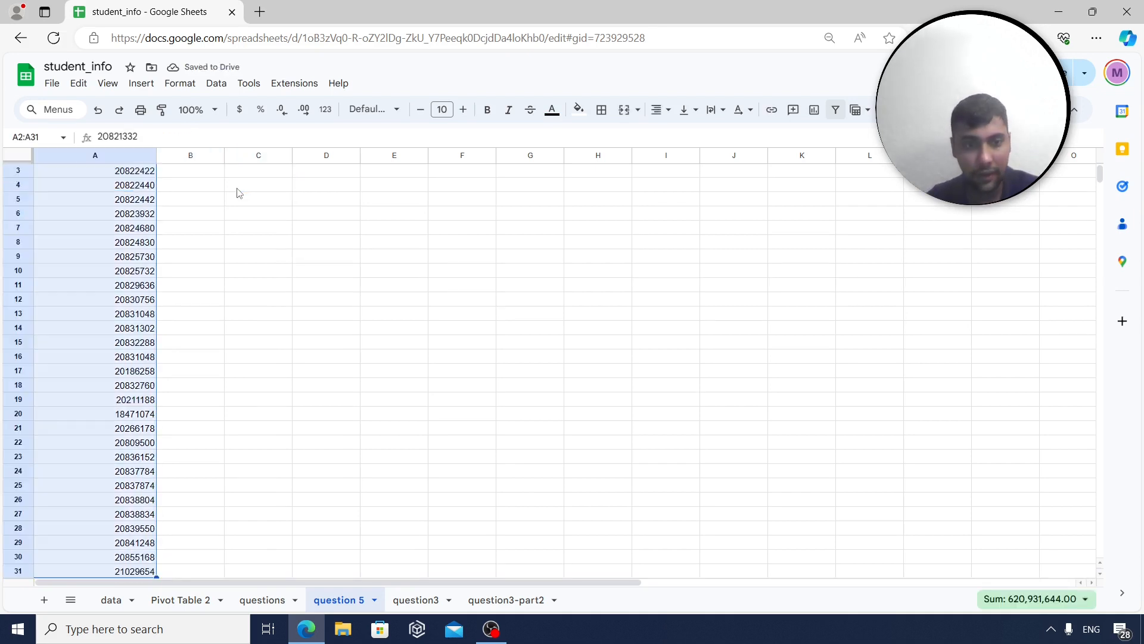
key(ctrl+Up)
key(Right)
key(Right)
key(Down)
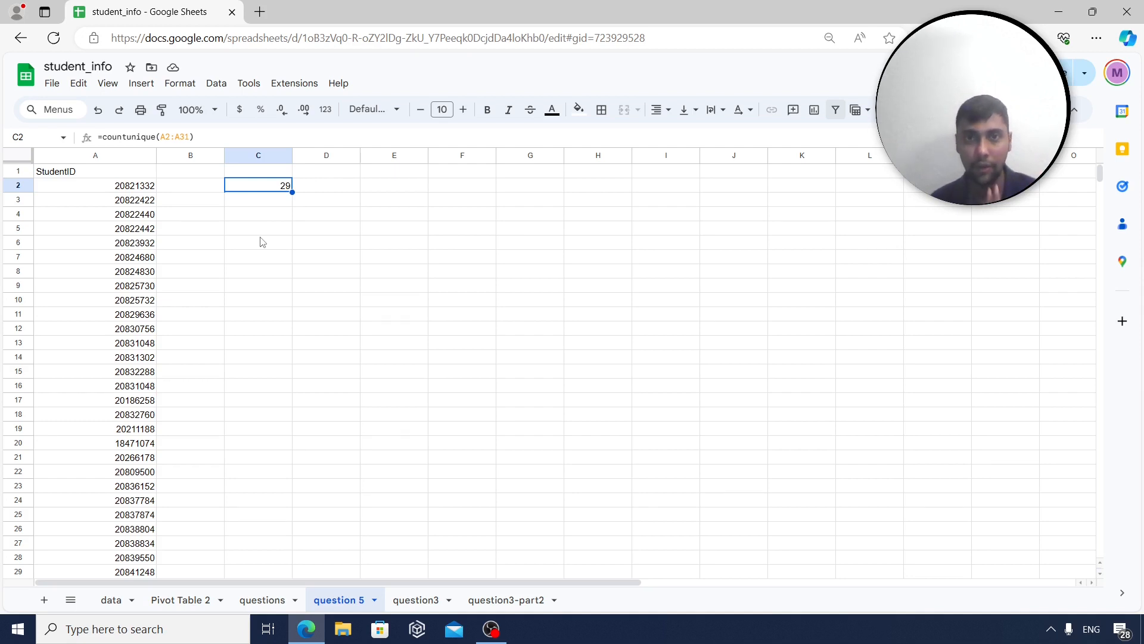
Read the question about the most common course start year and month on the questions sheet, and remove the data sheet's filter
click(243, 598)
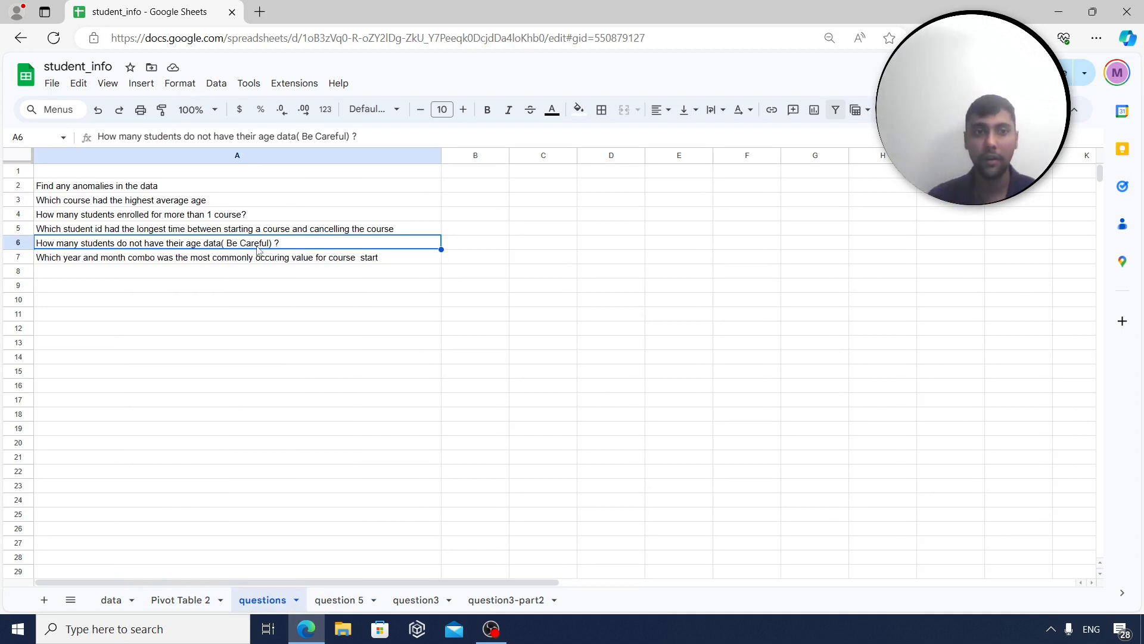
click(255, 258)
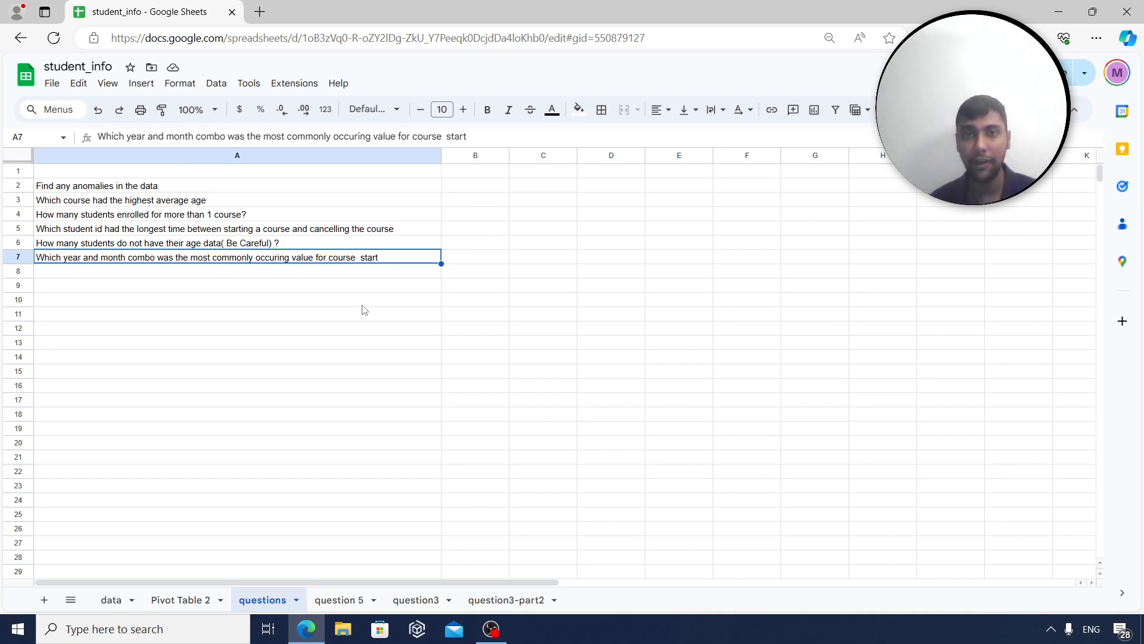
click(112, 601)
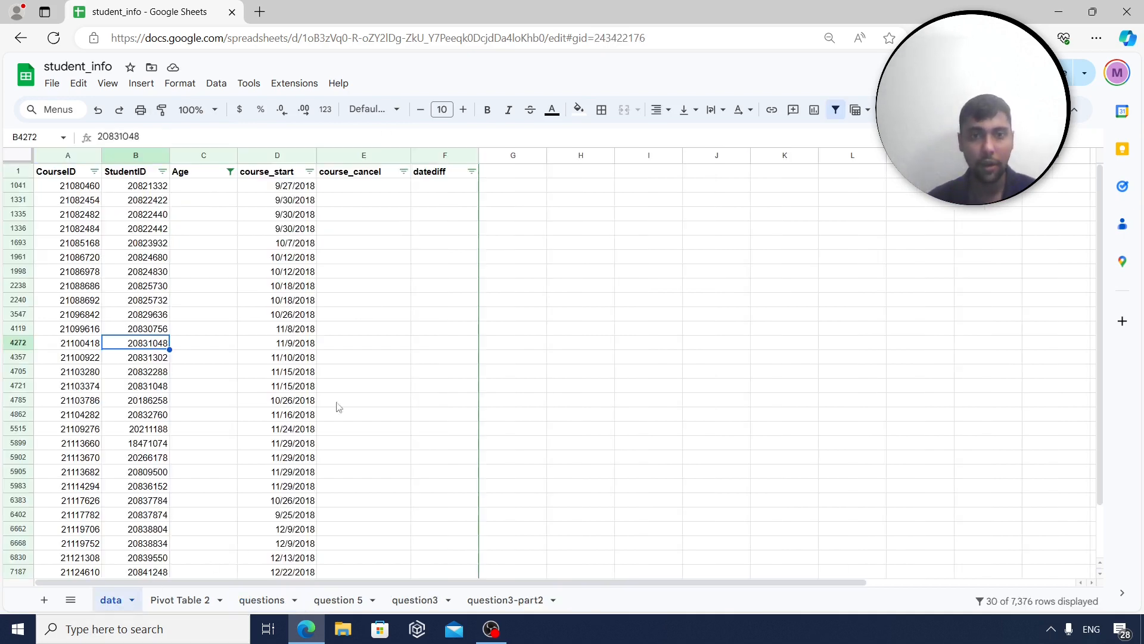
click(836, 109)
Add the header month_course_start in G1 and extract the course start month in G2 with =month(D2)
click(537, 174)
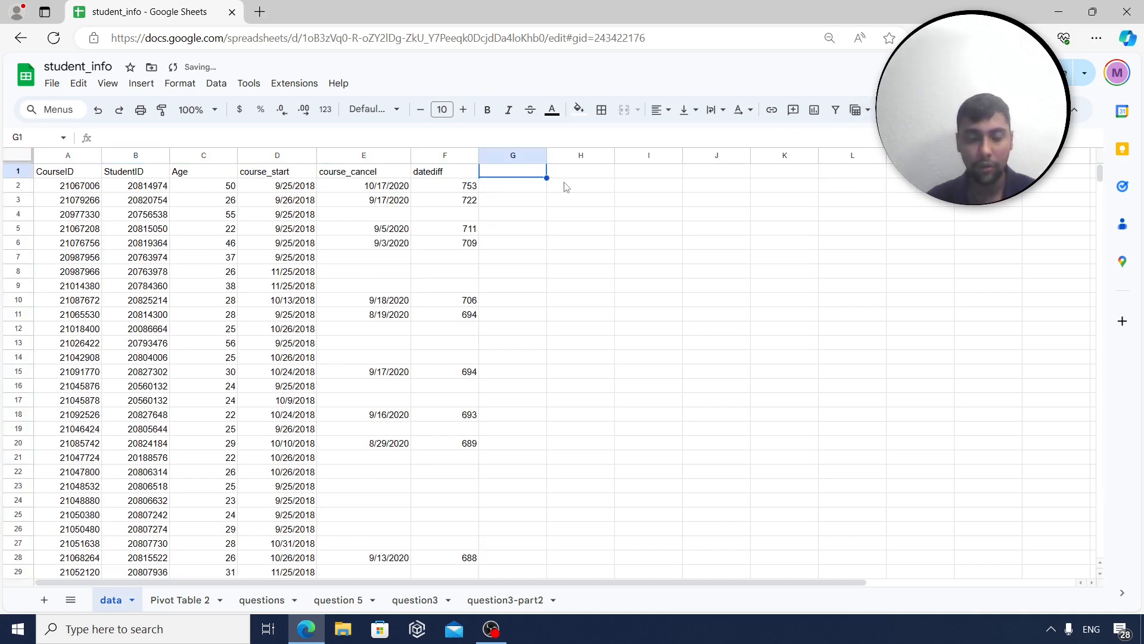
text(month)
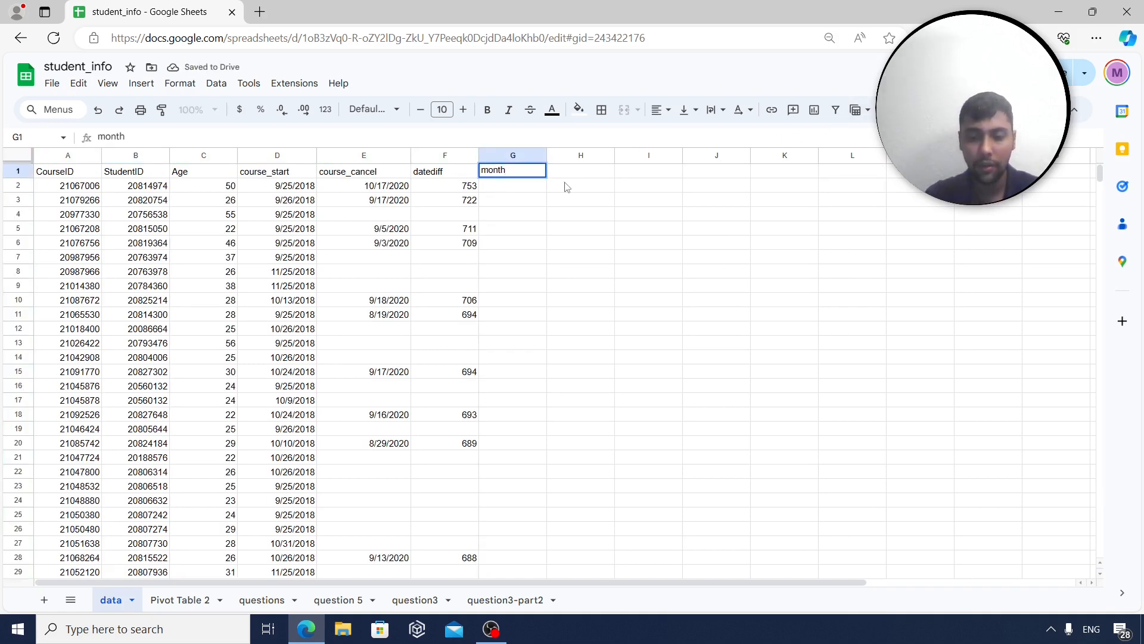
text(_courese_start)
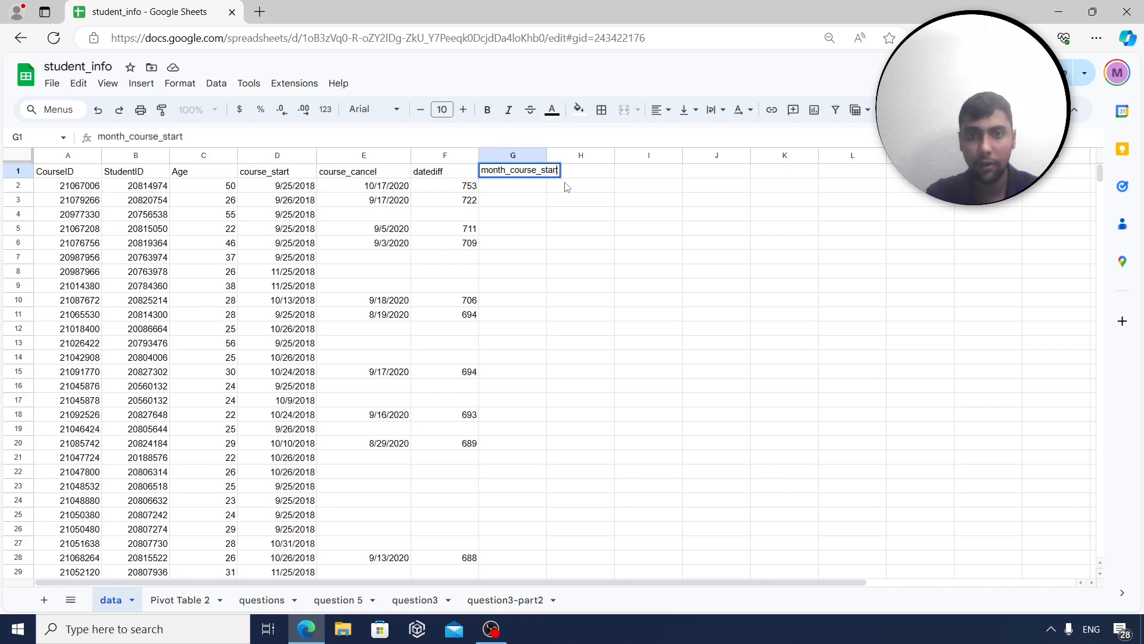
key(Return)
text(=month()
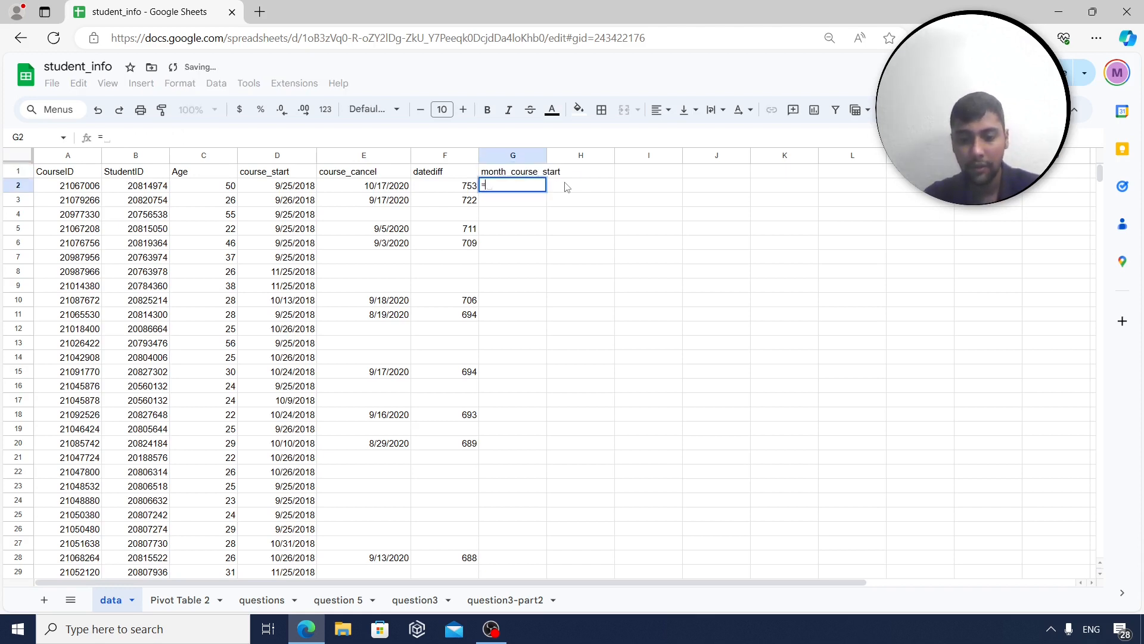
key(Left)
key(Left)
key(Left)
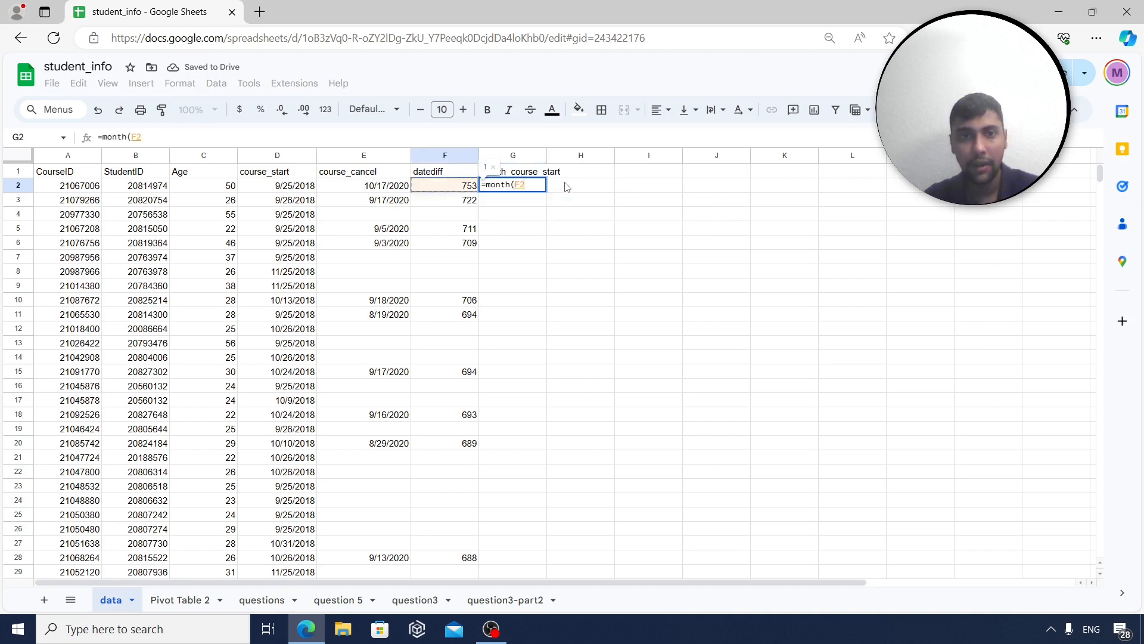
key(Return)
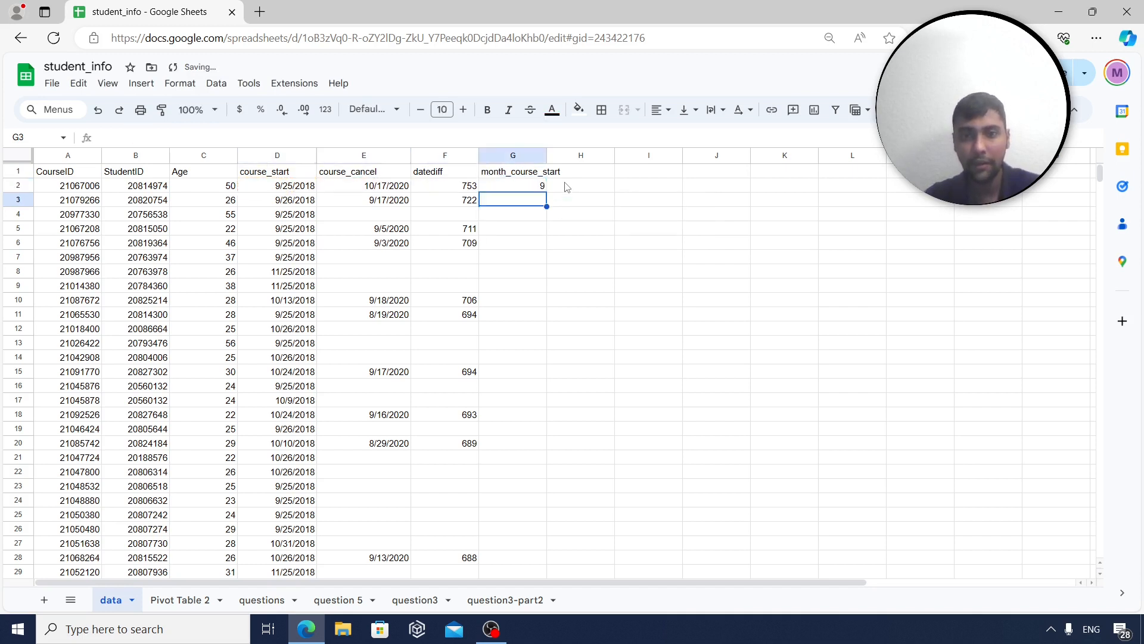
Copy the month formula from G2 into the whole range G2:G7377
key(Up)
key(ctrl+c)
key(ctrl+Left)
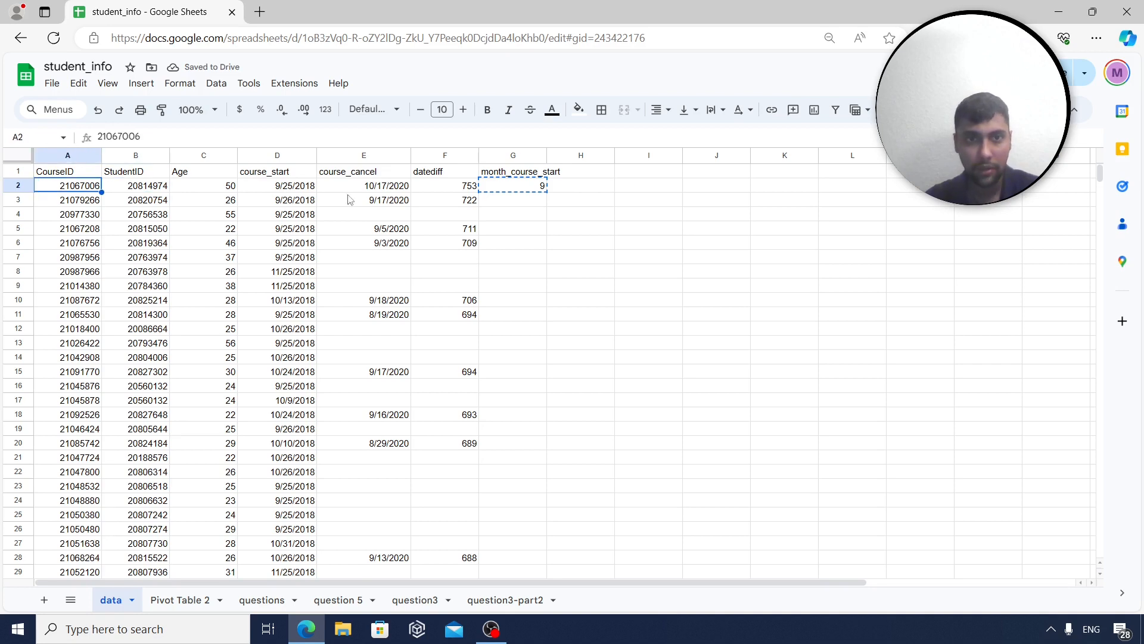
click(288, 192)
key(ctrl+Down)
key(Right)
key(Right)
key(Right)
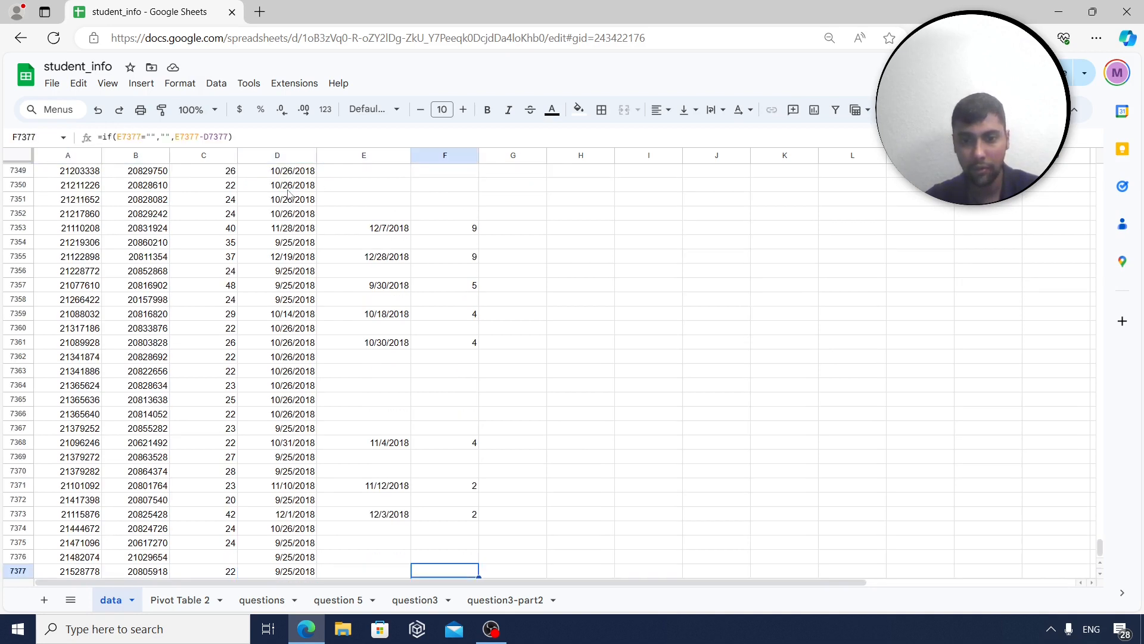
key(ctrl+shift+Up)
key(ctrl+v)
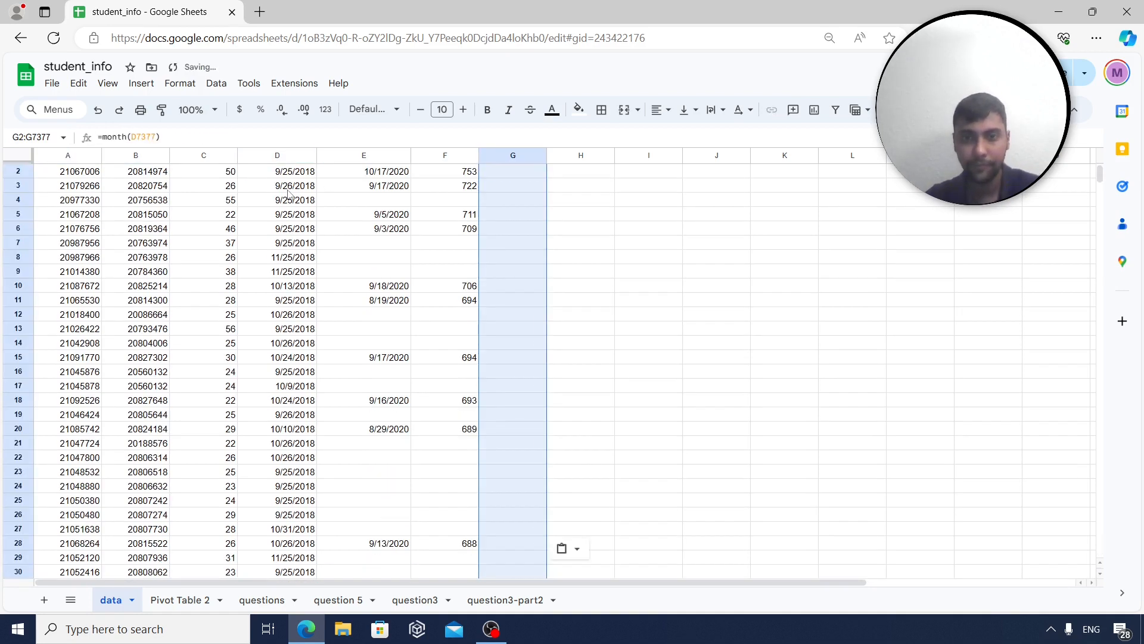
Add the header year_course_start in H1 and extract the course start year in H2 with =year(D2)
key(ctrl+Up)
key(Right)
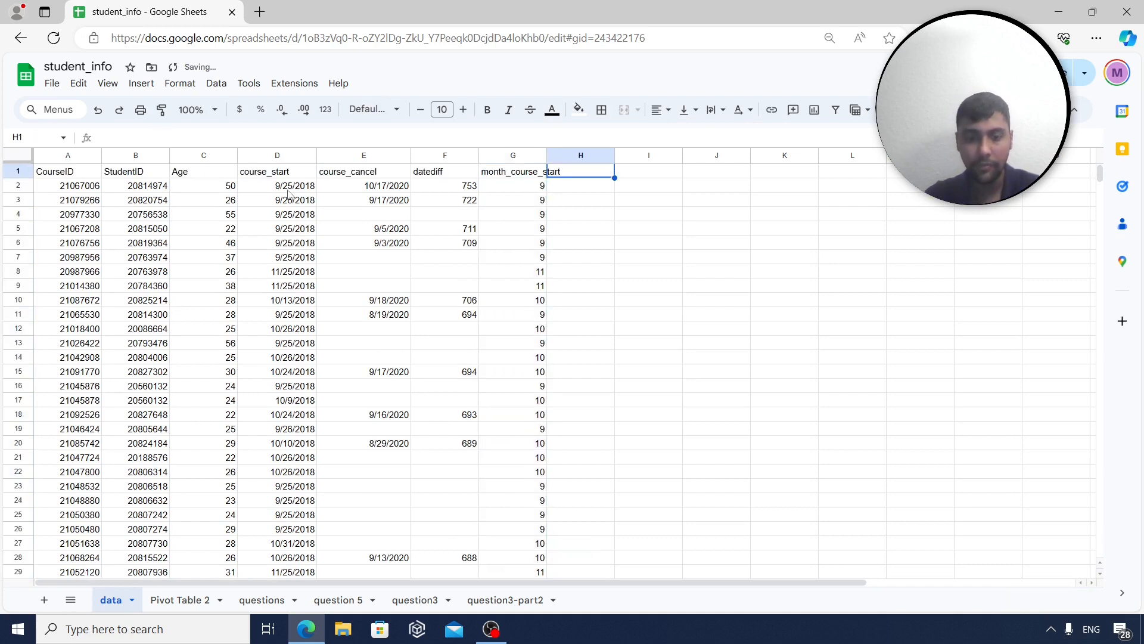
text(year_co)
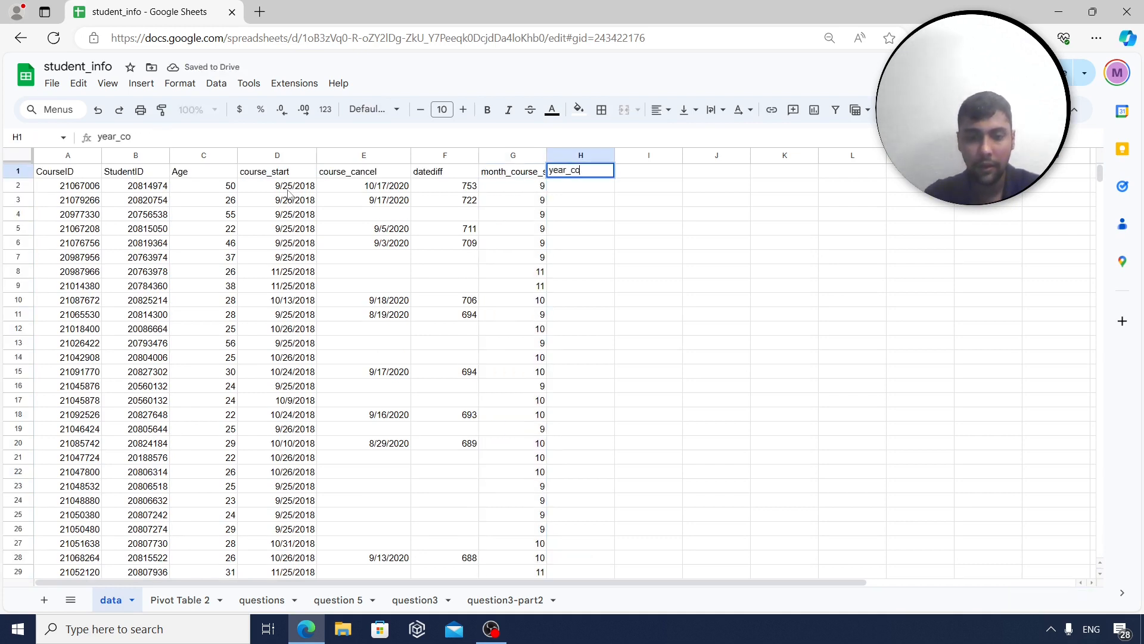
text(urse_start)
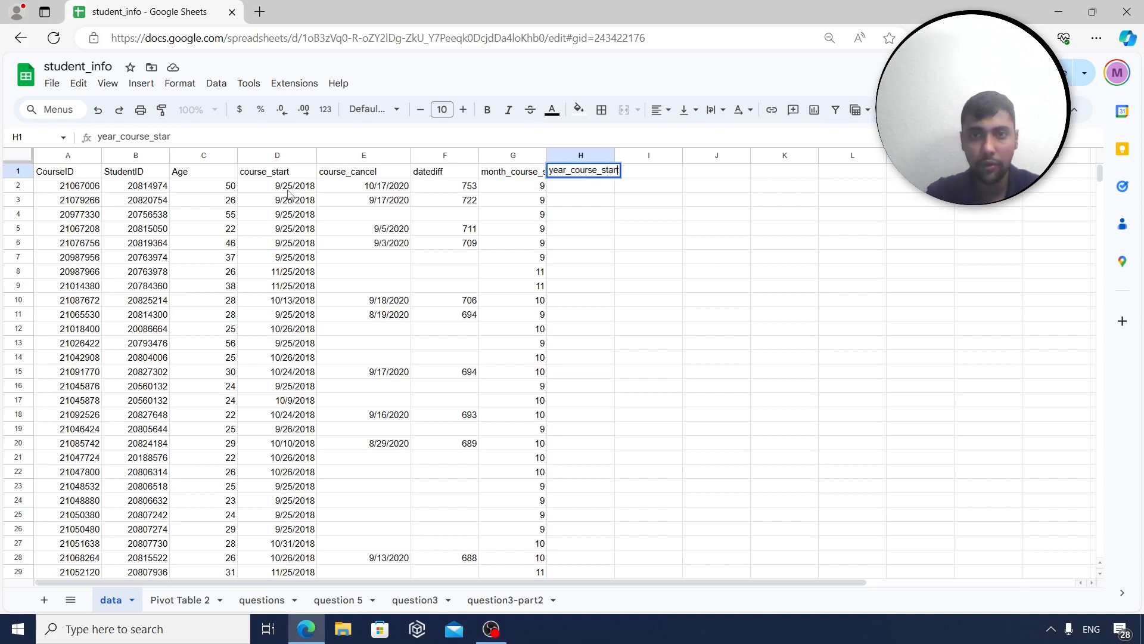
key(Return)
text(=year)
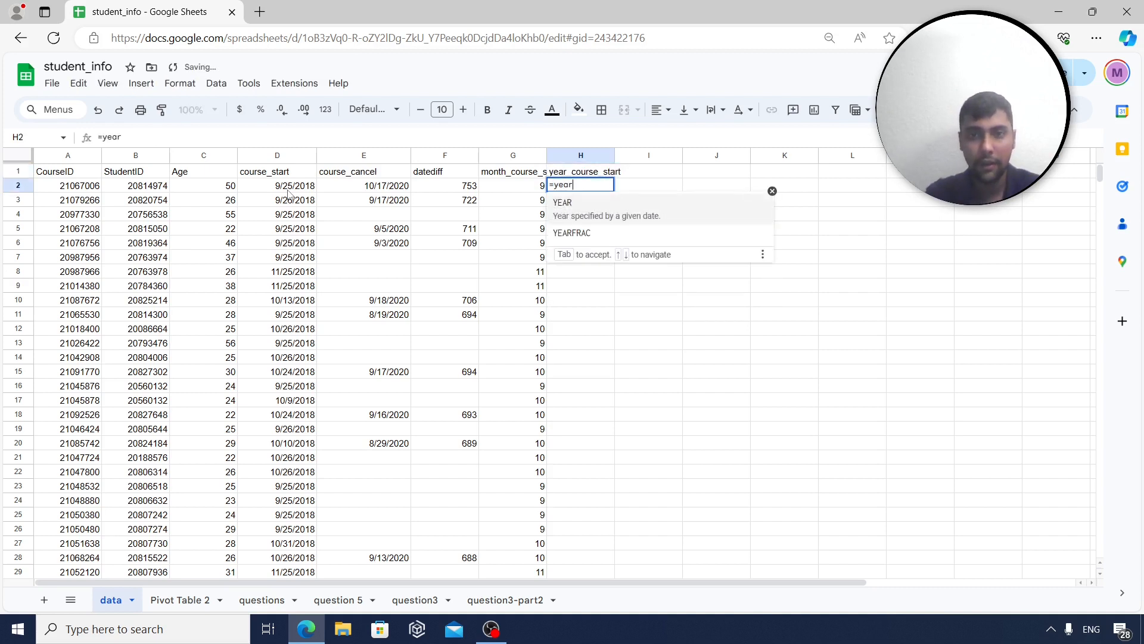
text( (E2)
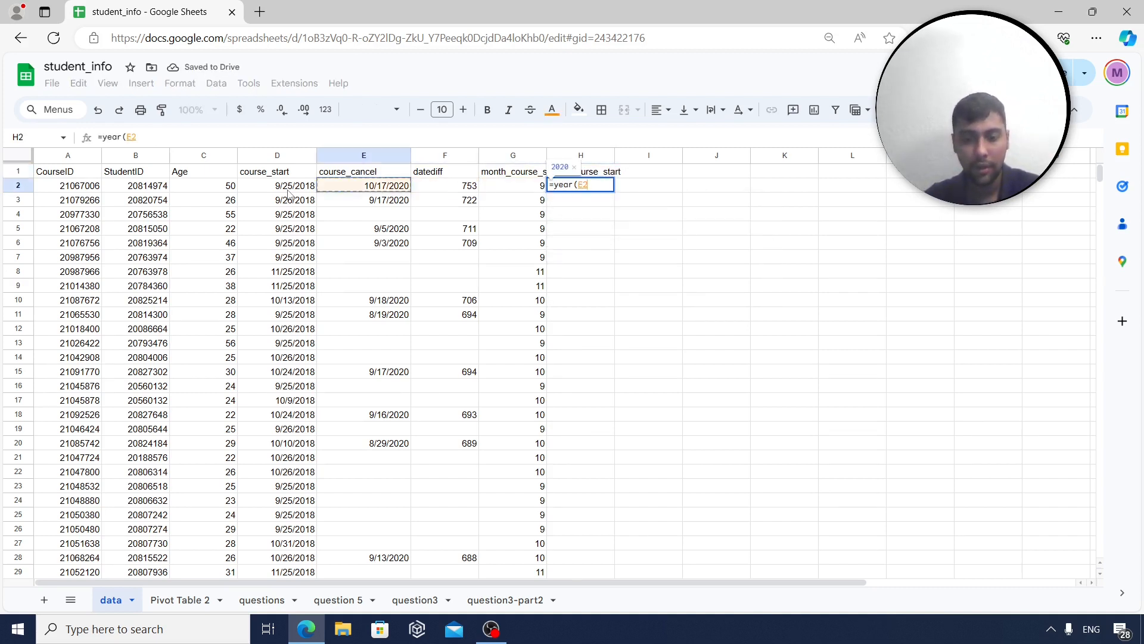
click(288, 190)
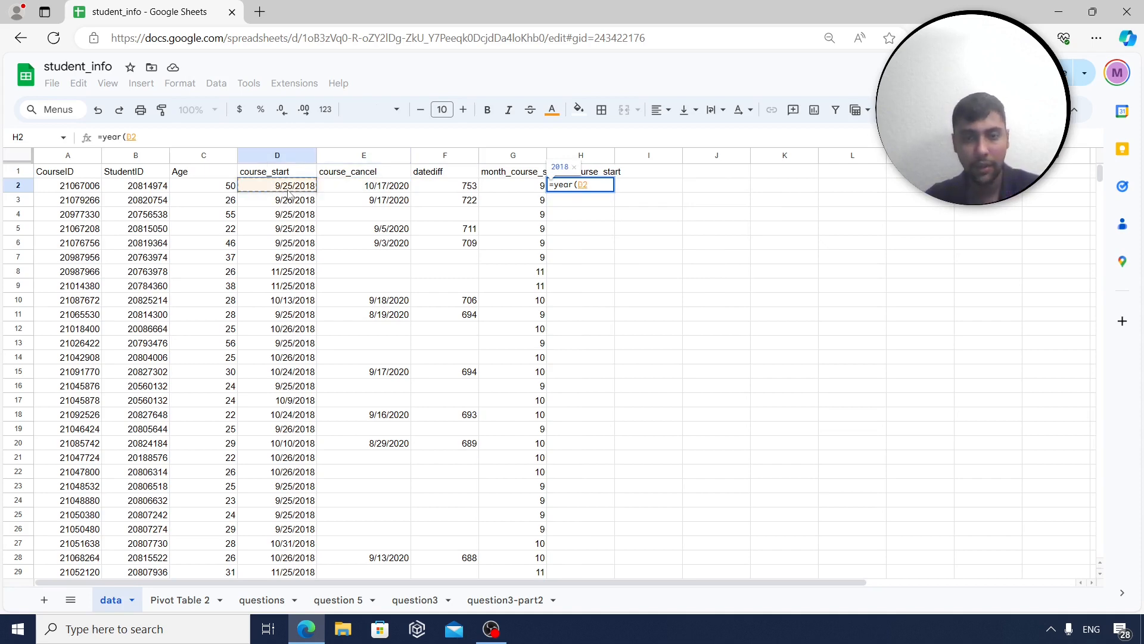
key(Return)
key(Up)
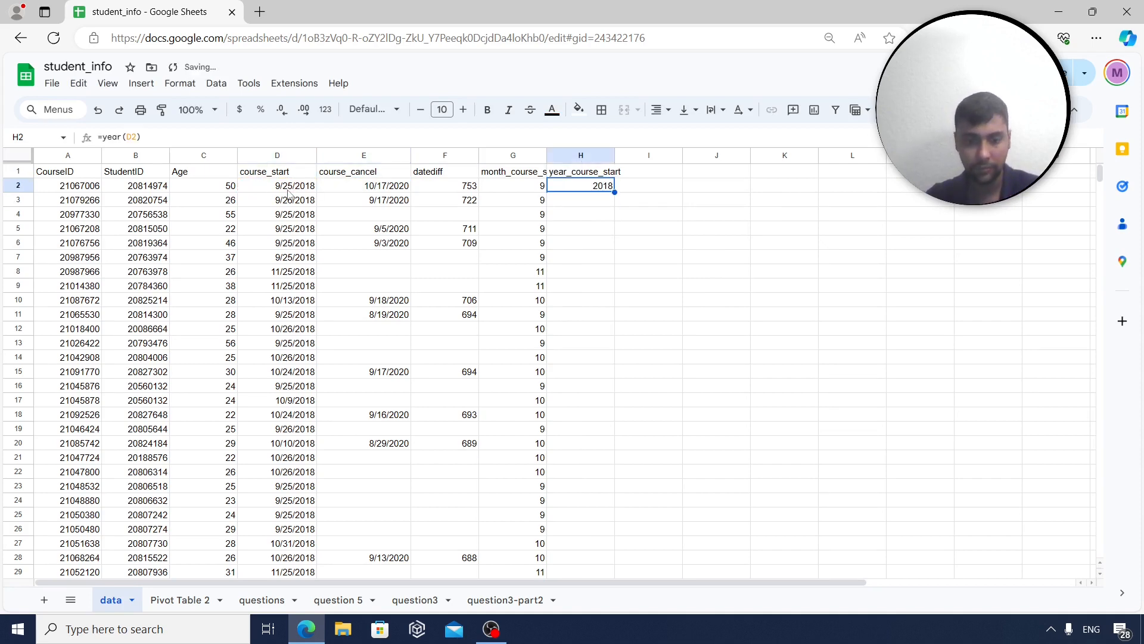
Copy the year formula from H2 into the whole range H2:H7377
key(Left)
key(Left)
key(Left)
key(Left)
key(ctrl+Down)
key(Right)
key(Right)
key(Right)
key(Right)
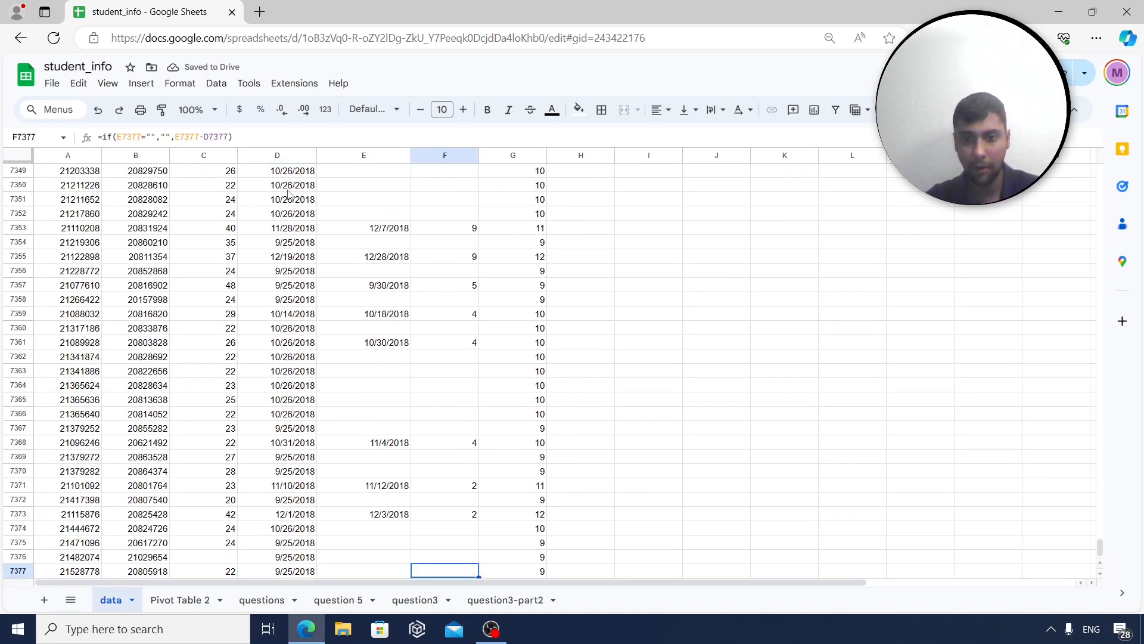
key(ctrl+shift+Up)
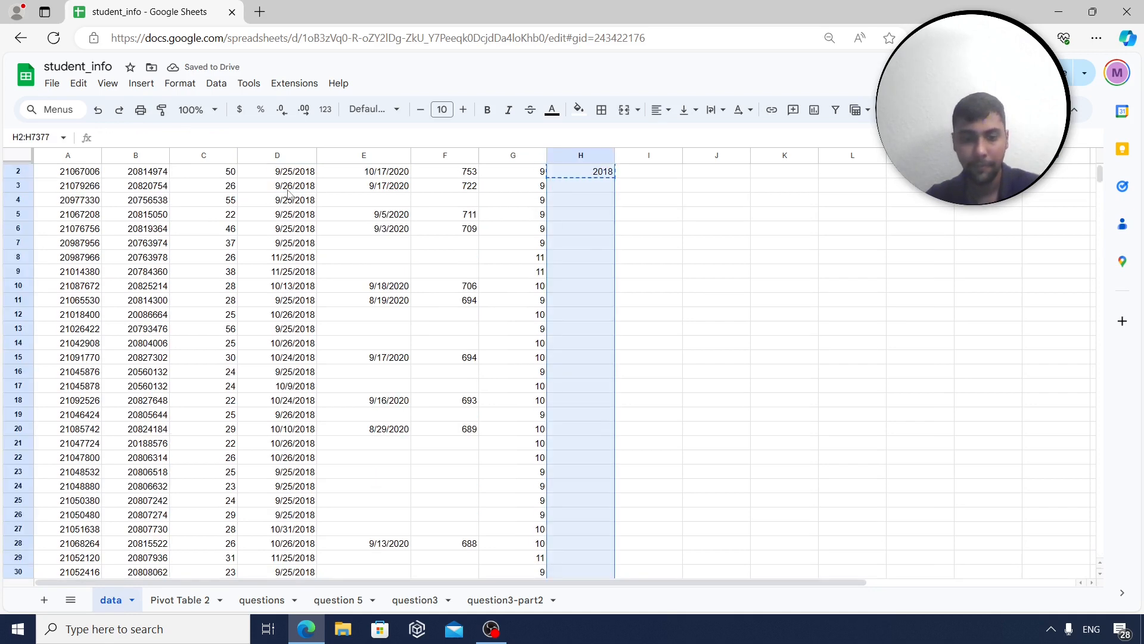
key(ctrl+v)
Build a monthyear column with its header in I1, joining month and year with =G2&"-"&H2 in I2 and filling it down
key(Up)
key(Right)
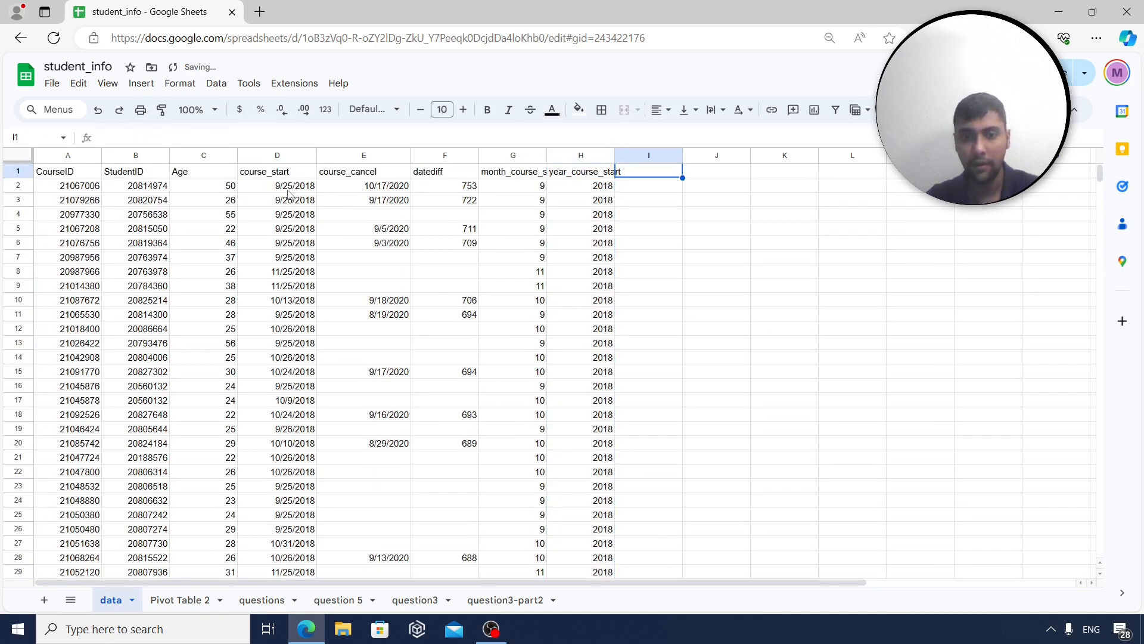
text(monthyear)
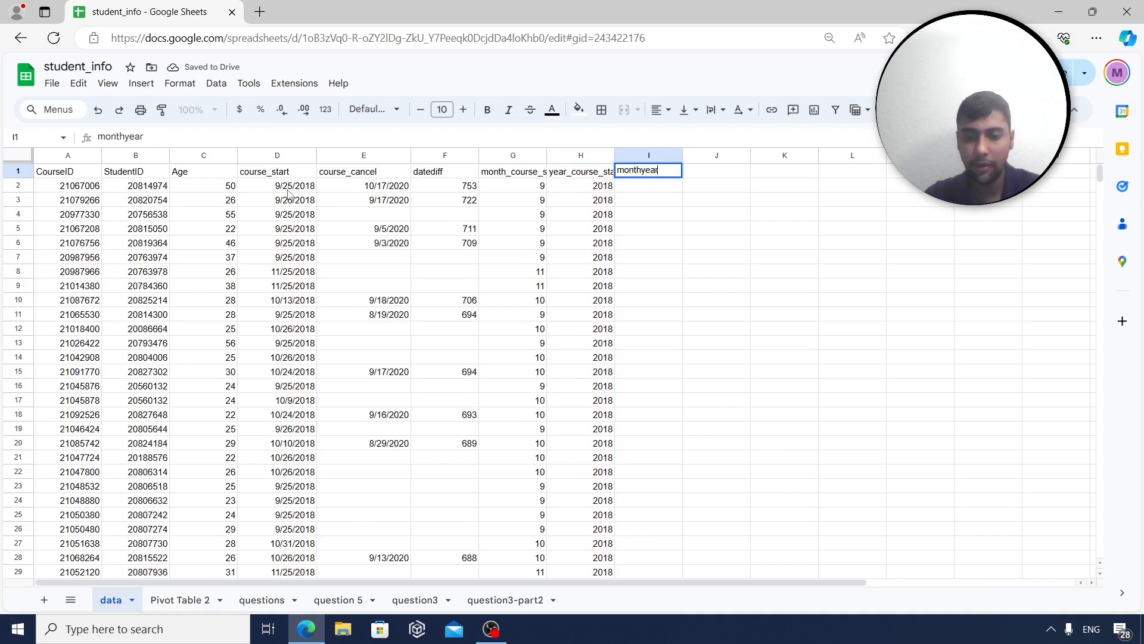
key(Return)
text(=)
key(Left)
key(Left)
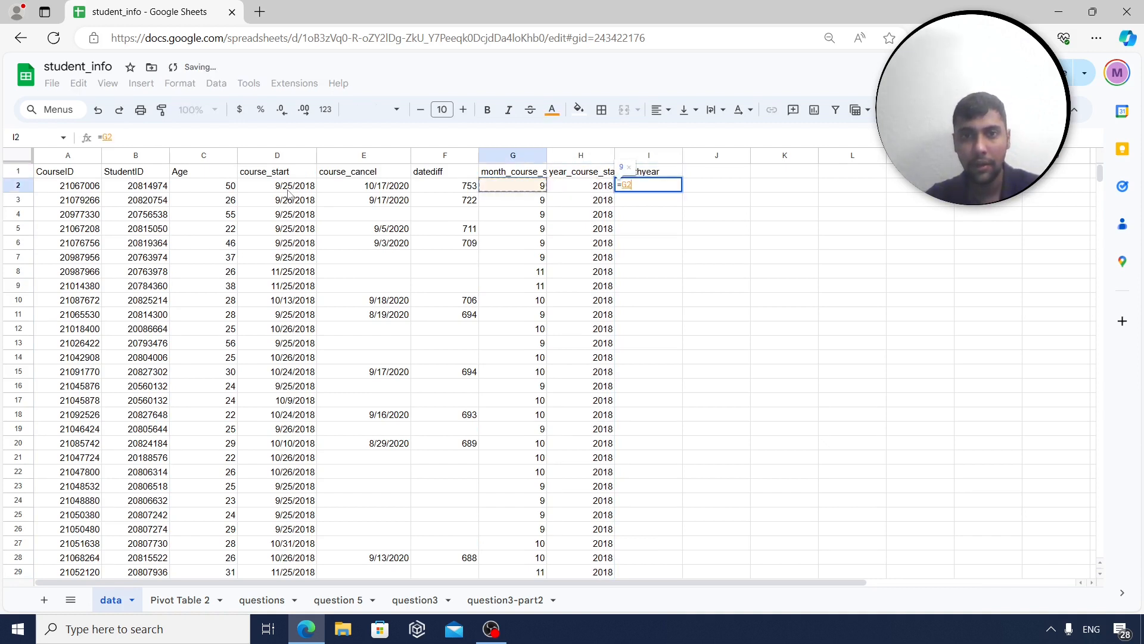
text(&"-)
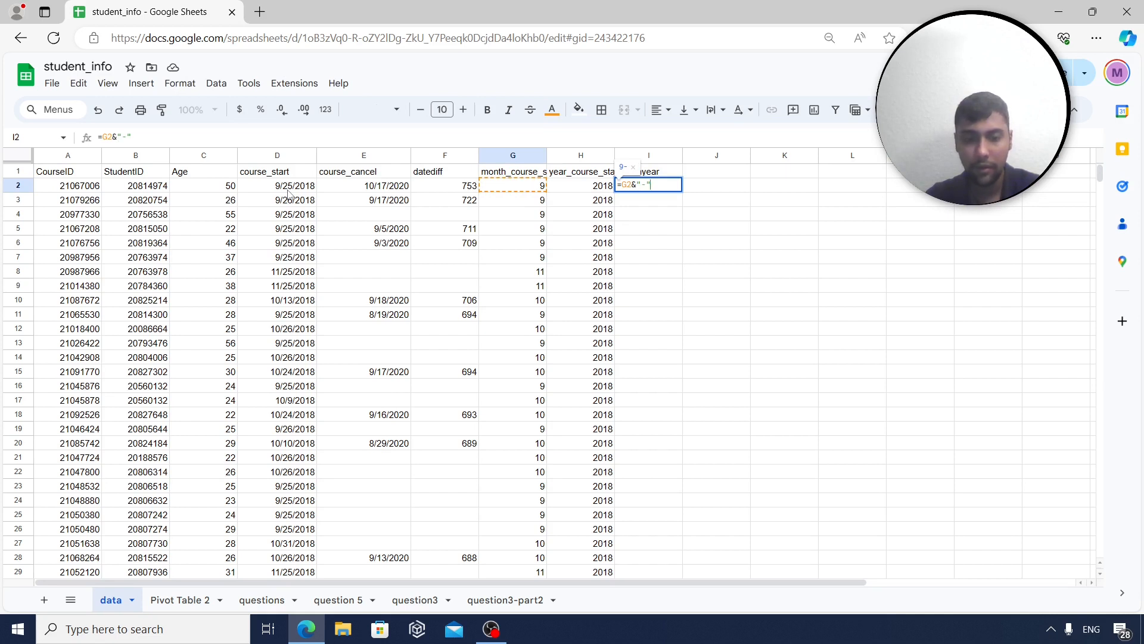
text(&)
key(Left)
key(Return)
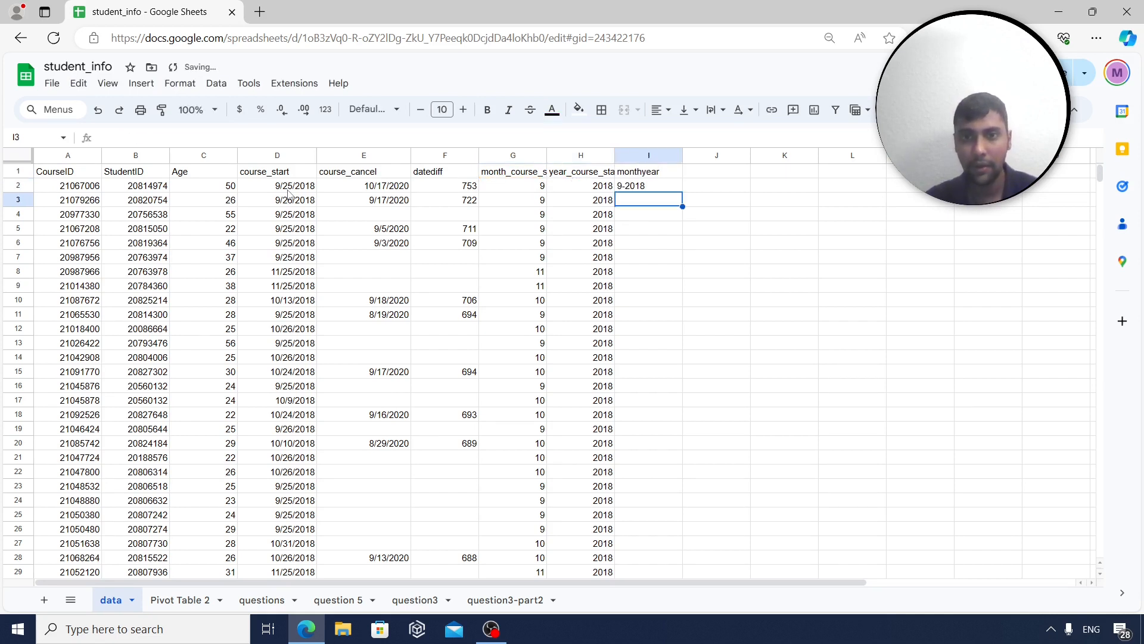
click(658, 186)
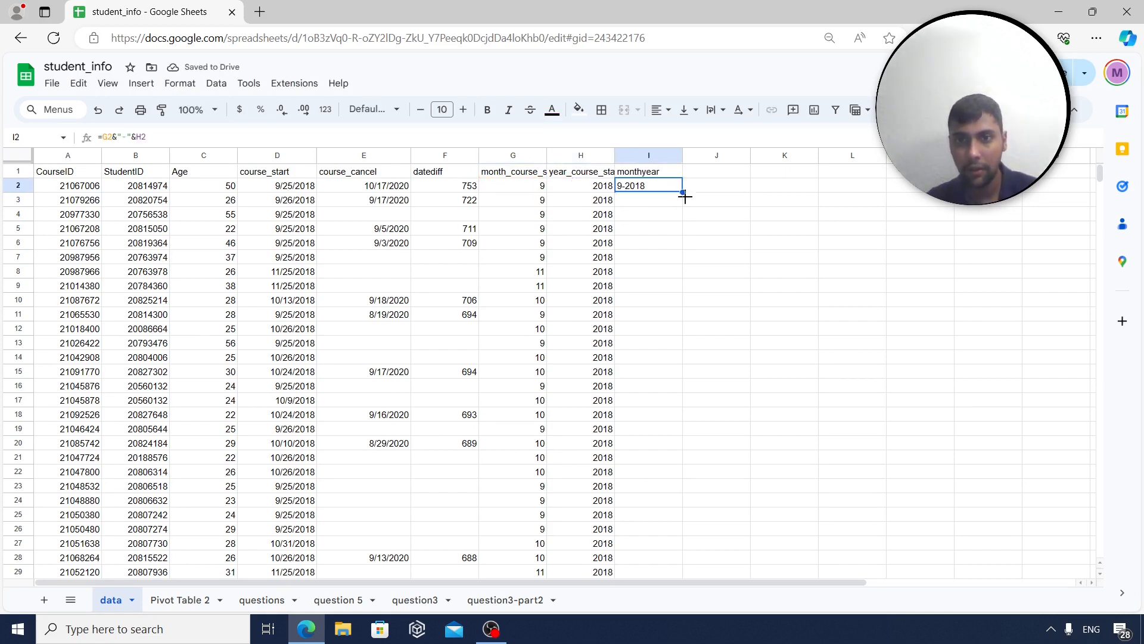
double_click(683, 193)
Create a pivot table from data columns A:I on a new sheet and rename that sheet question6
drag(67, 157, 656, 150)
click(142, 82)
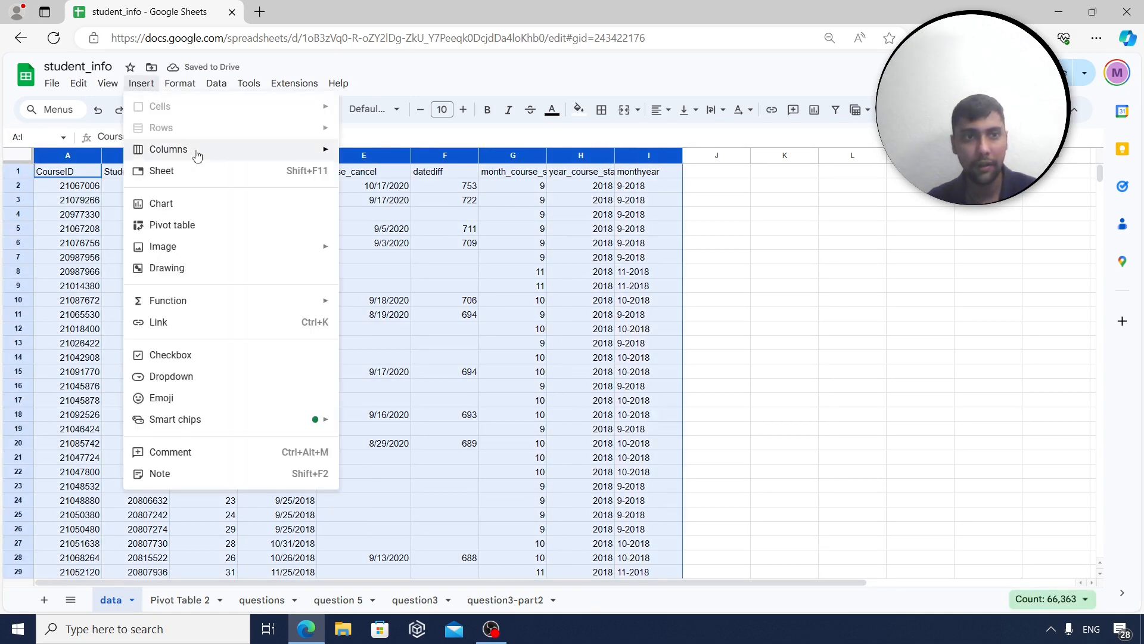
click(189, 224)
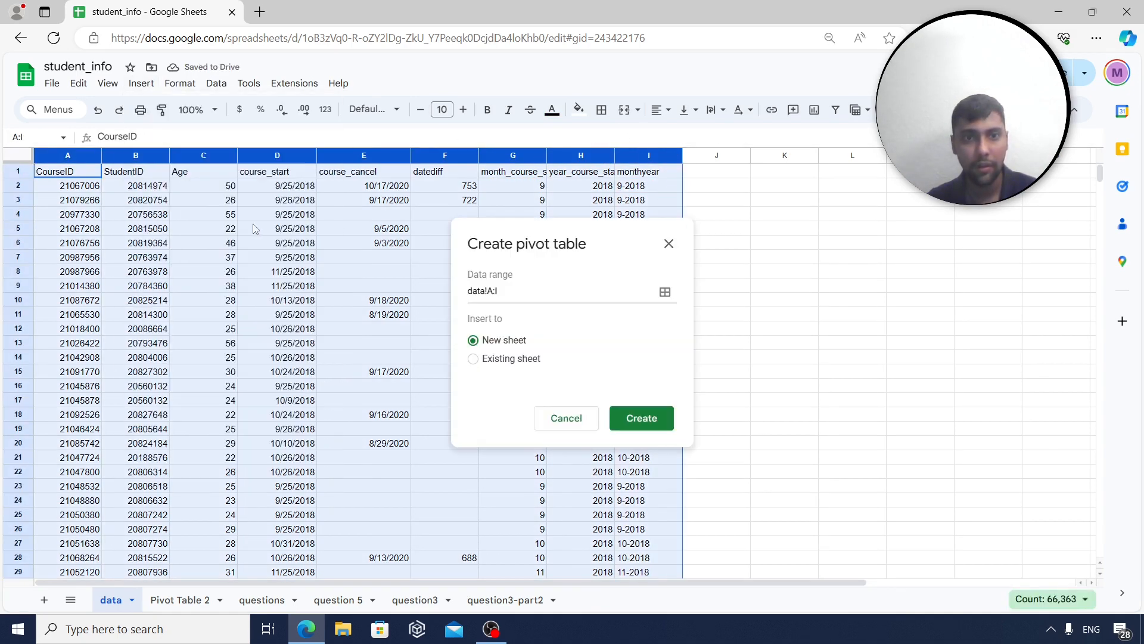
click(642, 419)
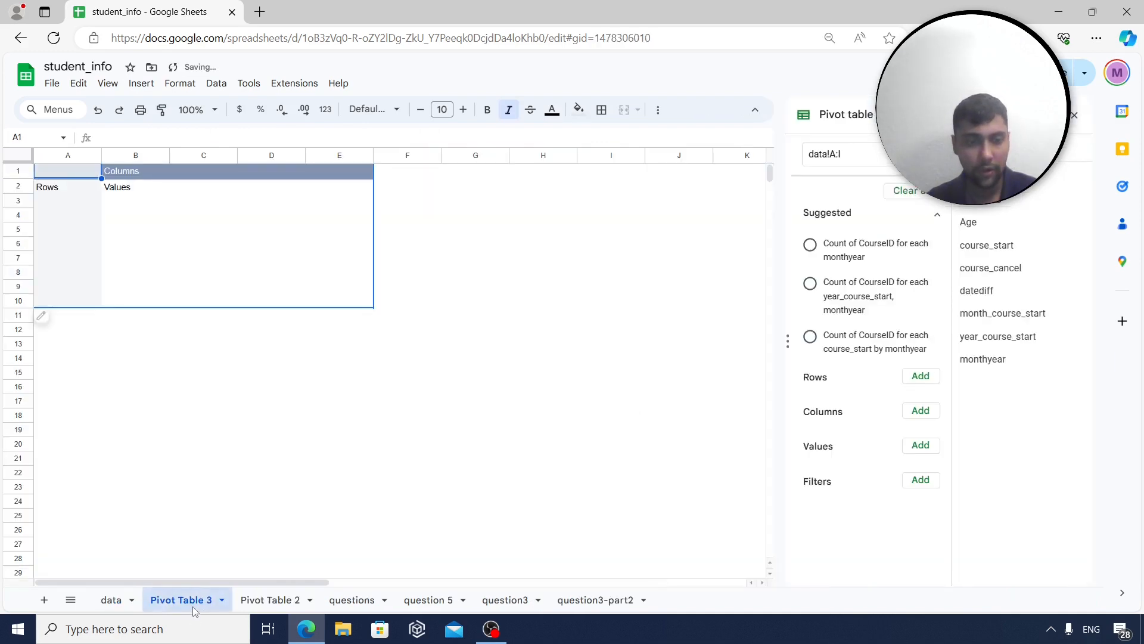
double_click(192, 606)
text(question)
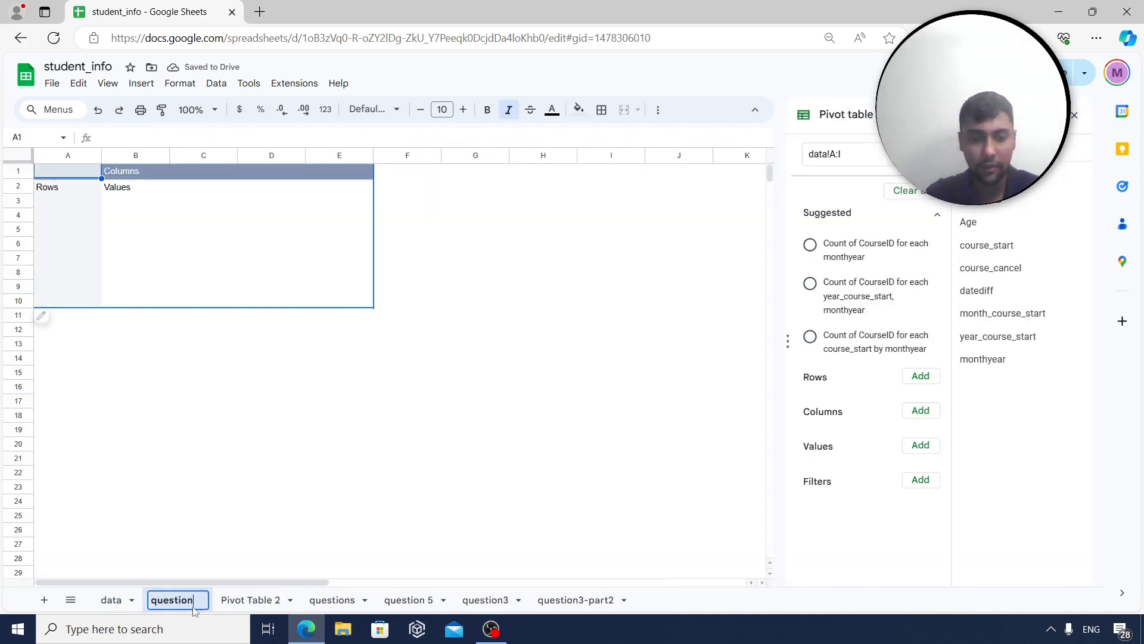
text(6)
key(Return)
click(232, 486)
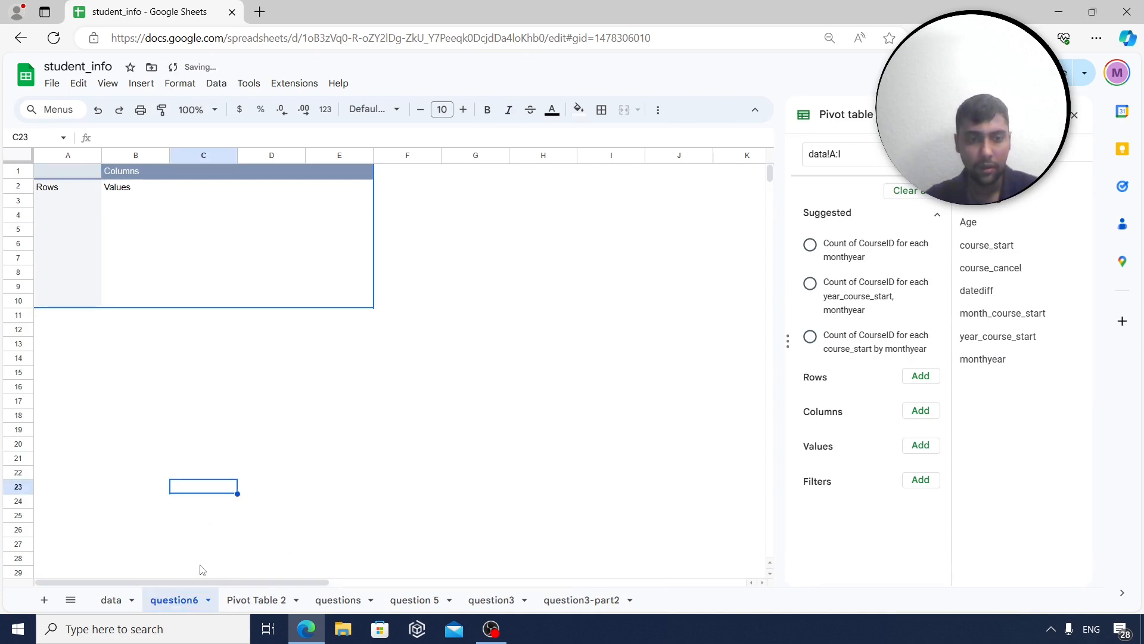
Add monthyear as pivot rows and StudentID summarized by COUNT as values, widening column B to fit its header
click(922, 378)
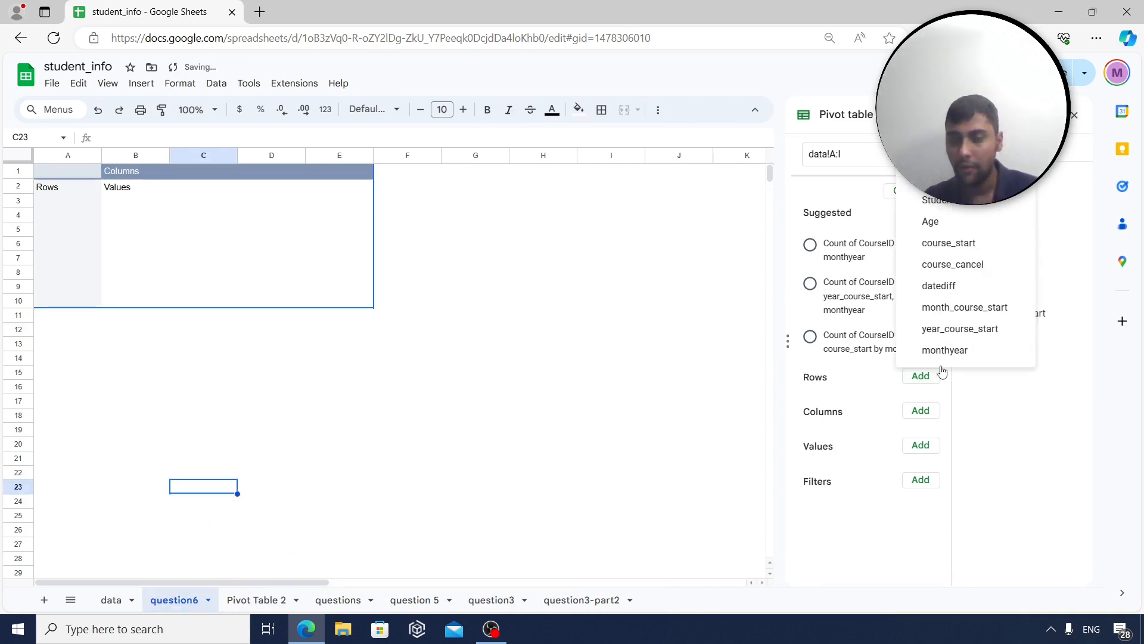
click(953, 352)
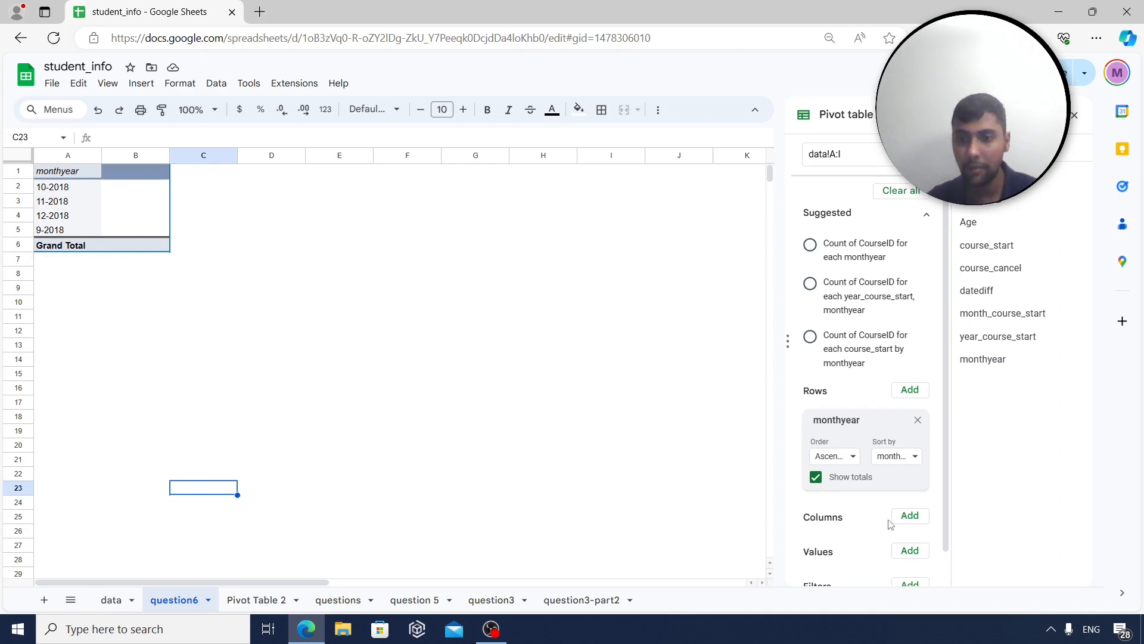
click(908, 553)
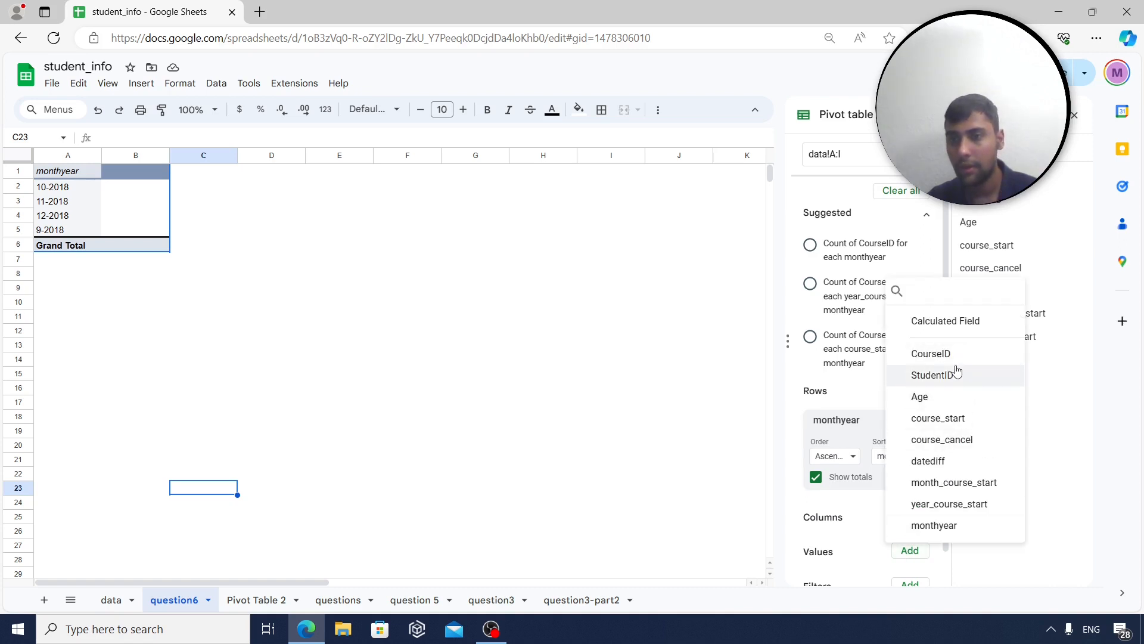
click(956, 373)
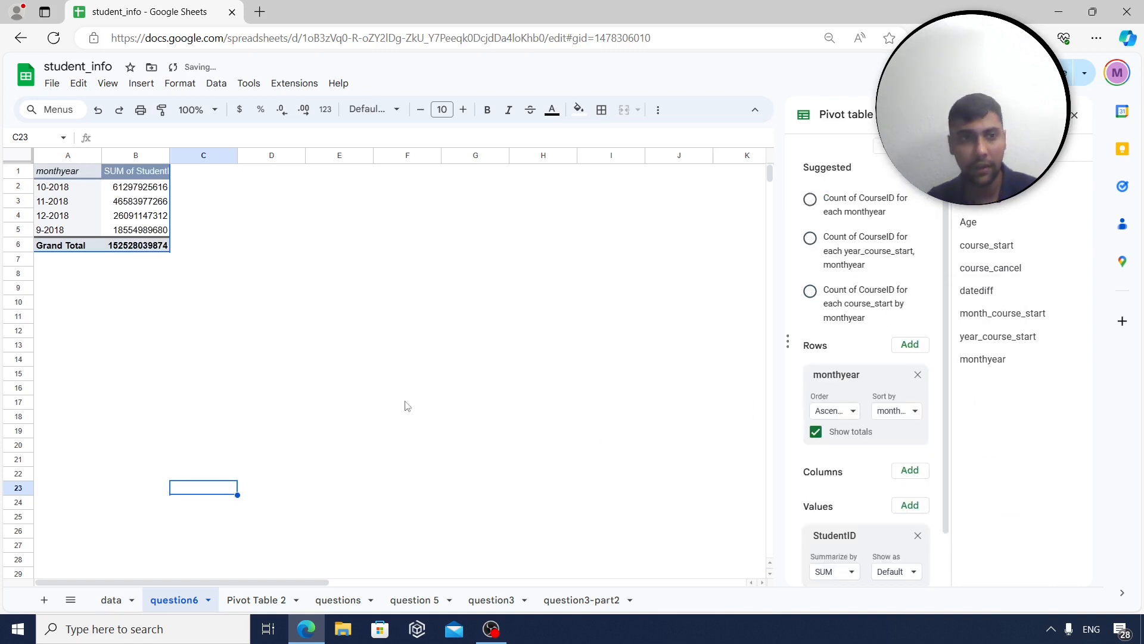
click(843, 576)
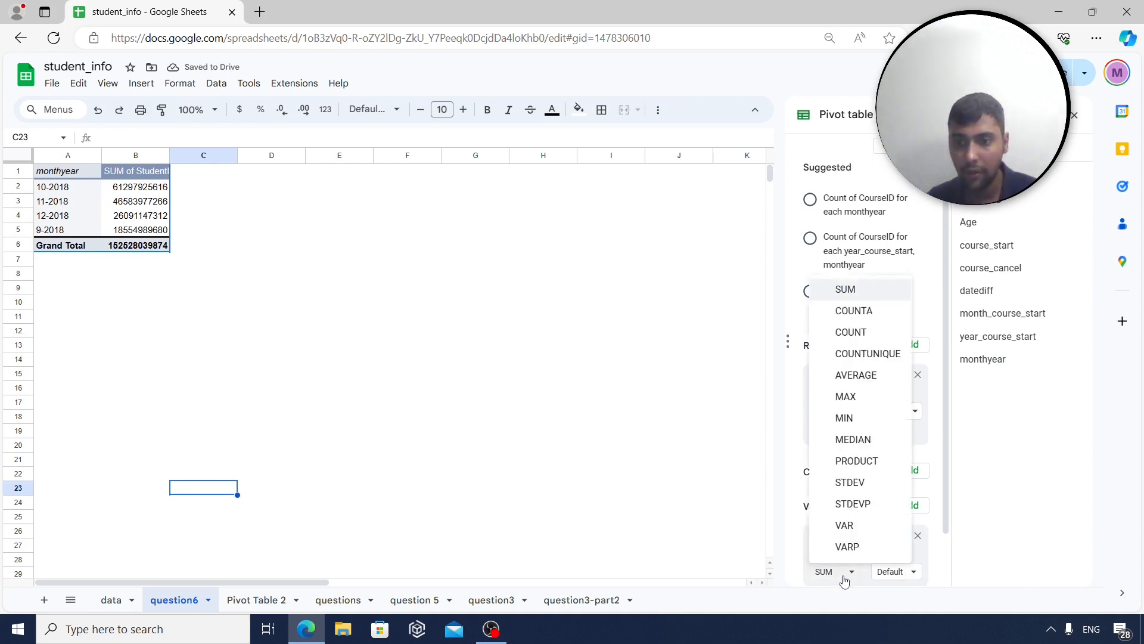
click(859, 332)
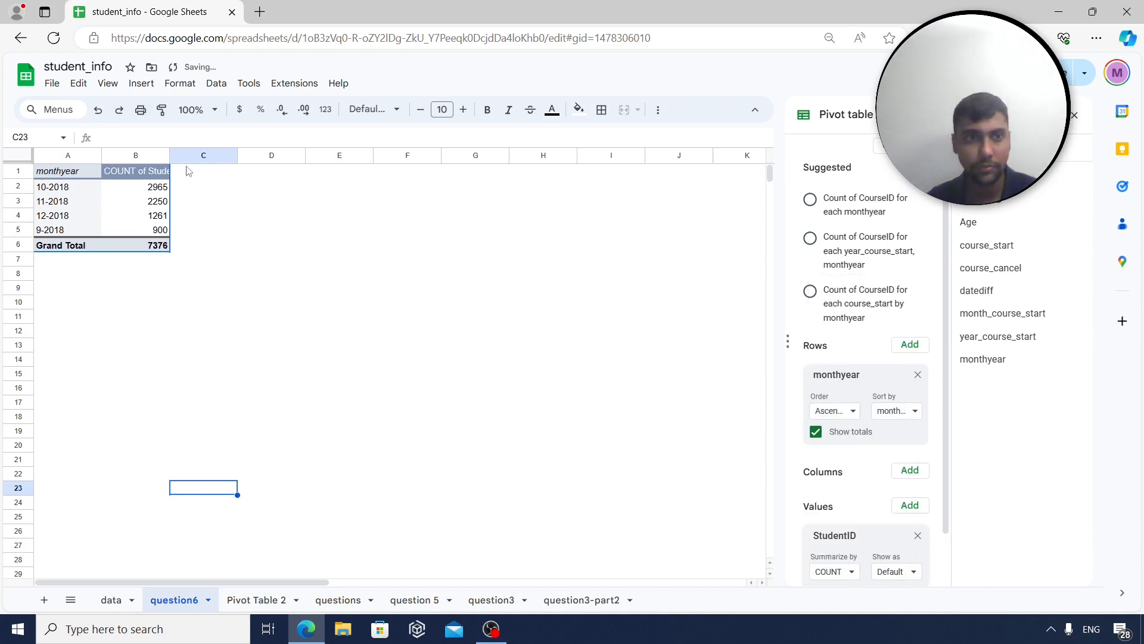
drag(170, 155, 208, 155)
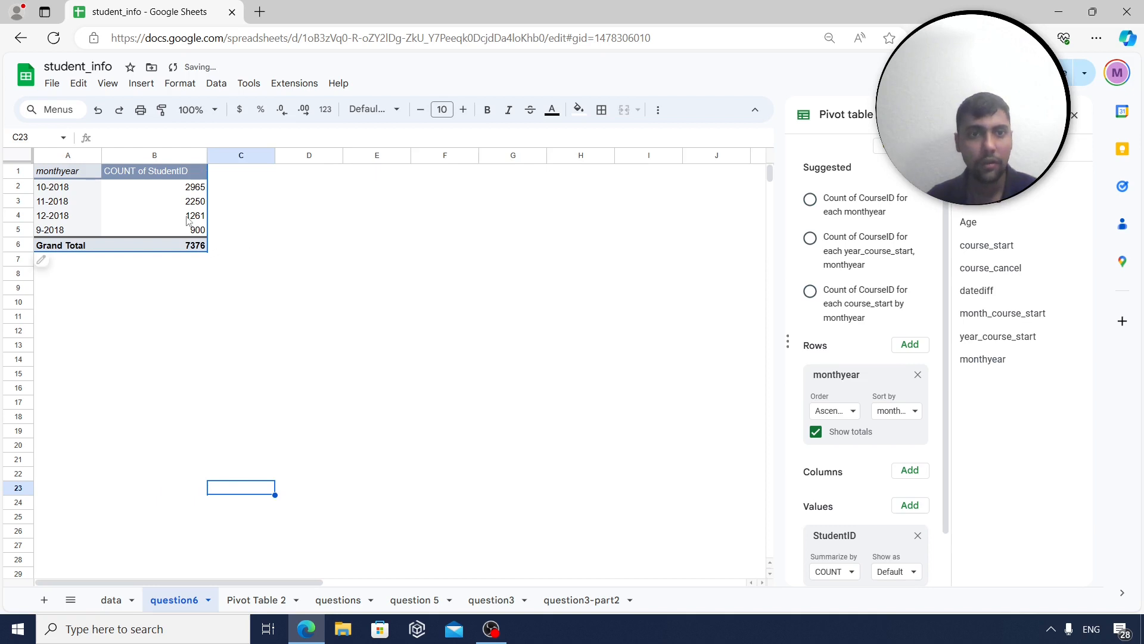
click(158, 189)
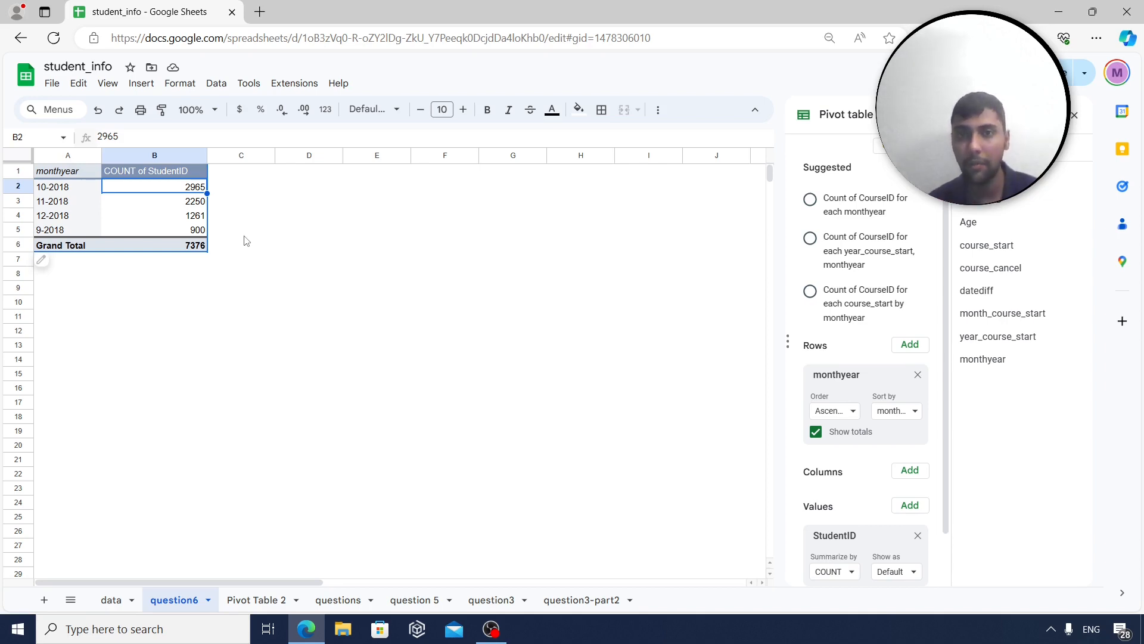
Return to the data sheet and create a filter over the whole table A1:I7377
click(113, 600)
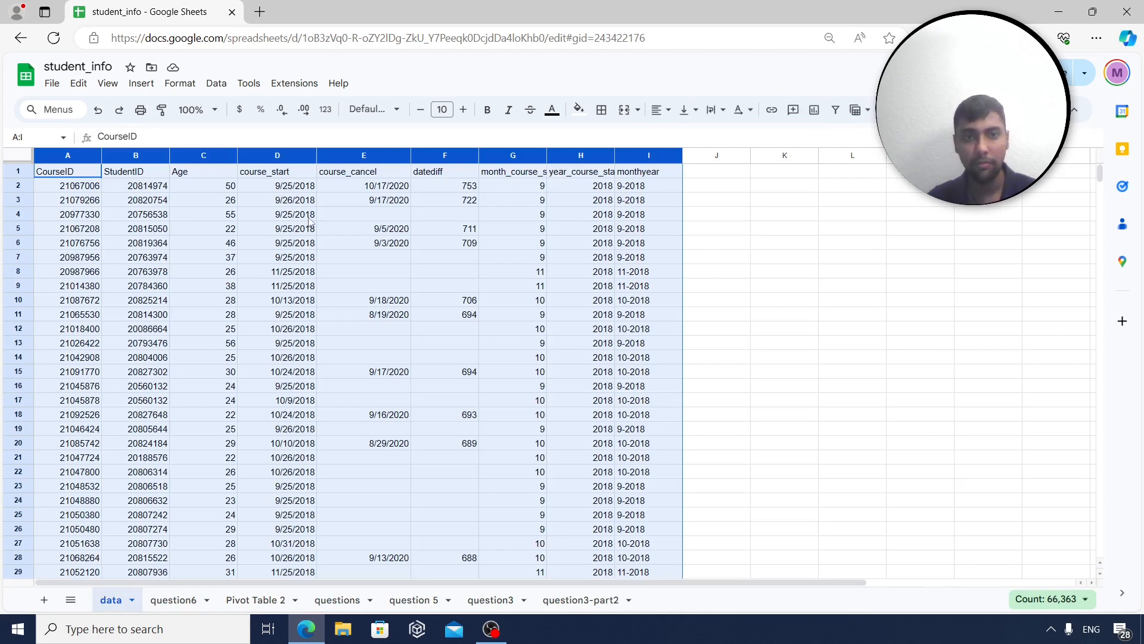
click(309, 218)
click(304, 174)
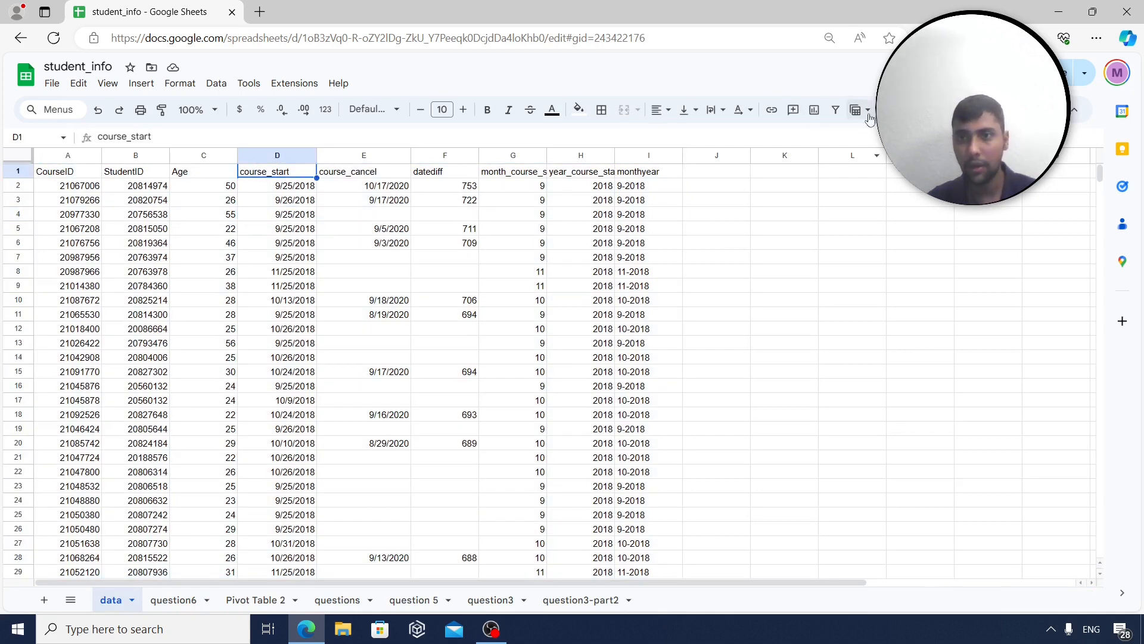
click(837, 111)
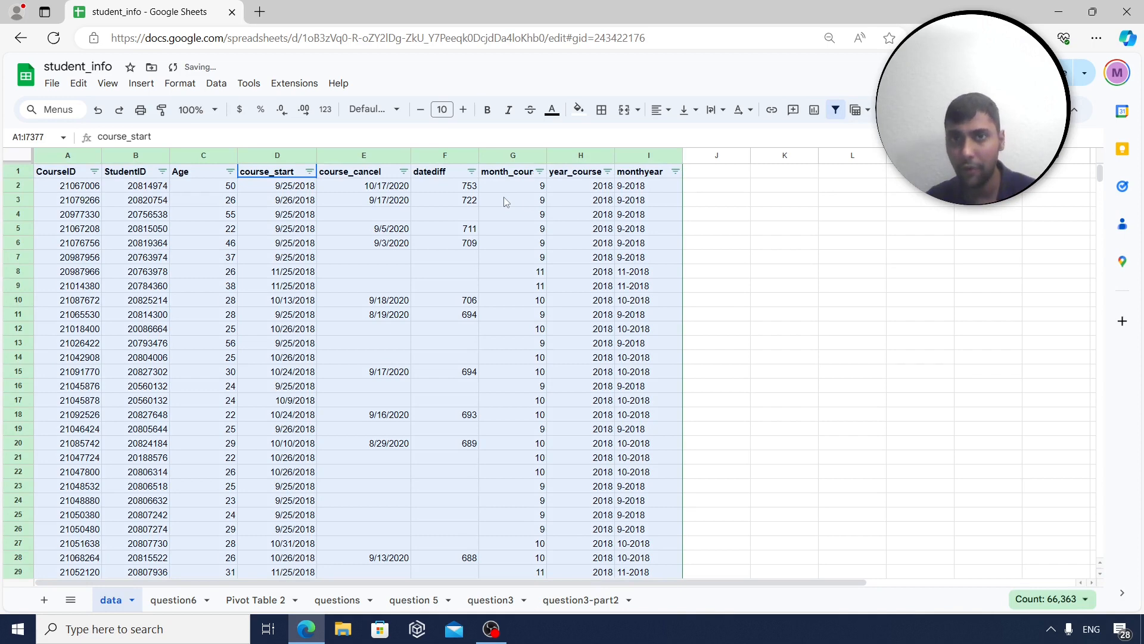